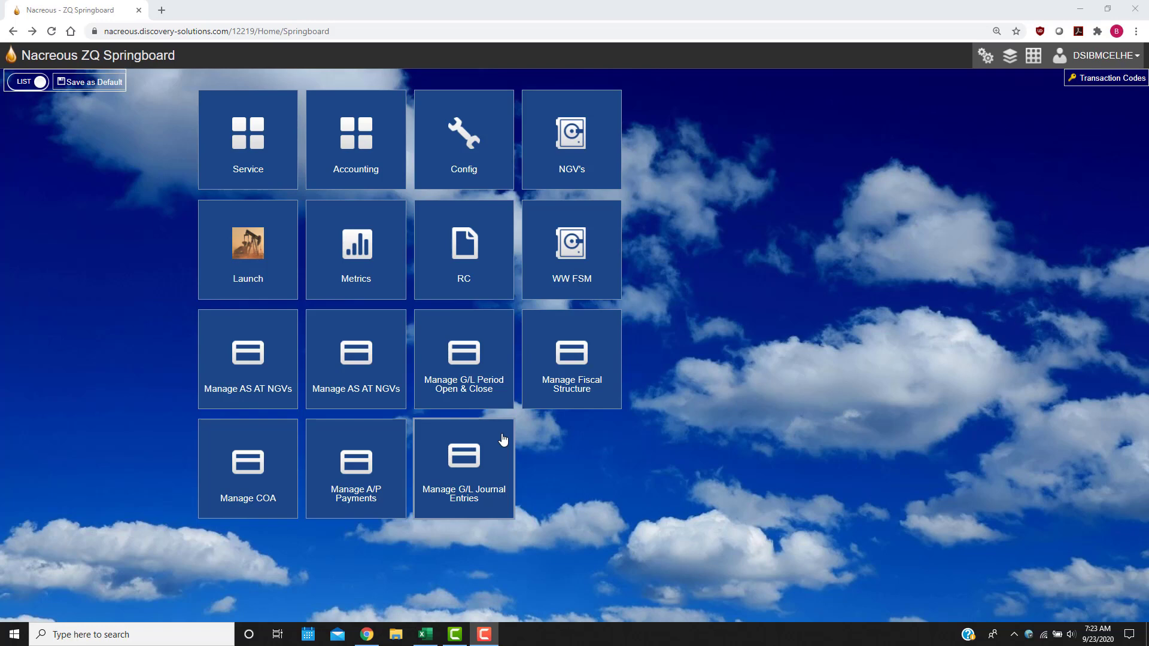
Start a new journal in Manage G/L Journal Entries and have its journal reference assigned automatically
left_click(463, 473)
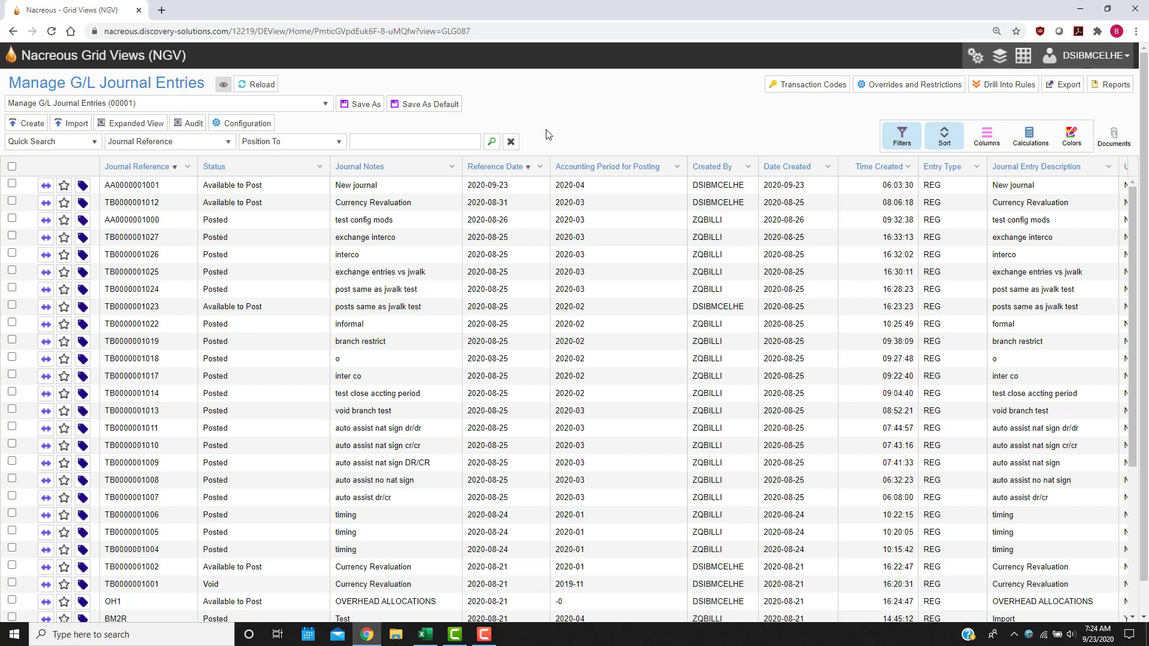
left_click(21, 124)
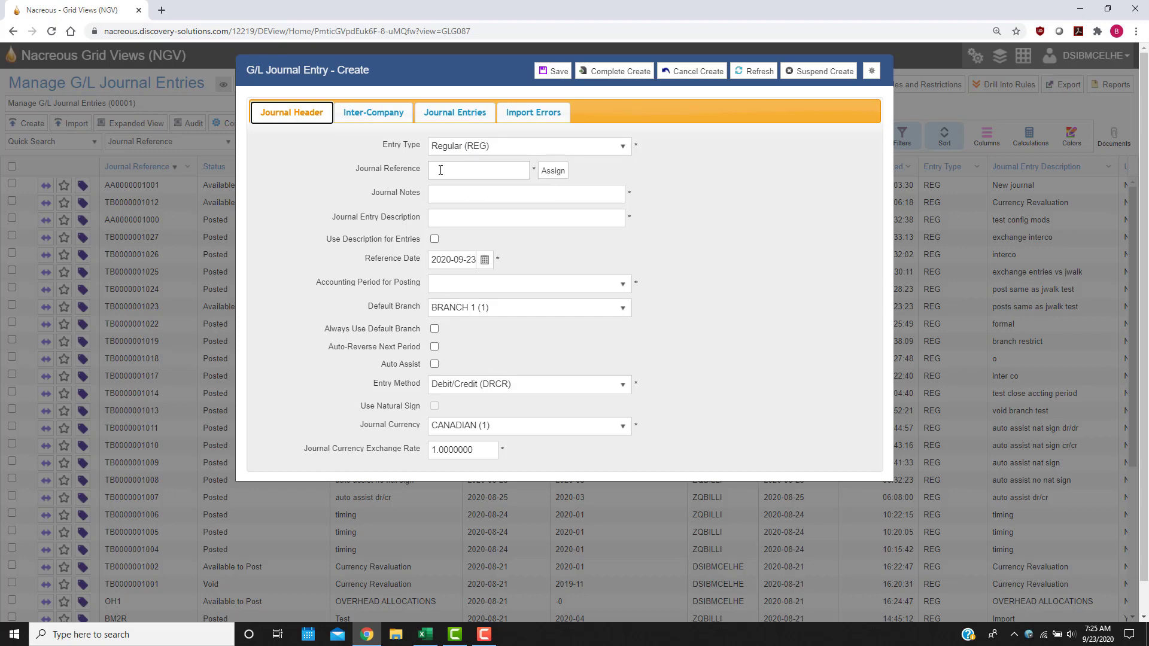
left_click(466, 170)
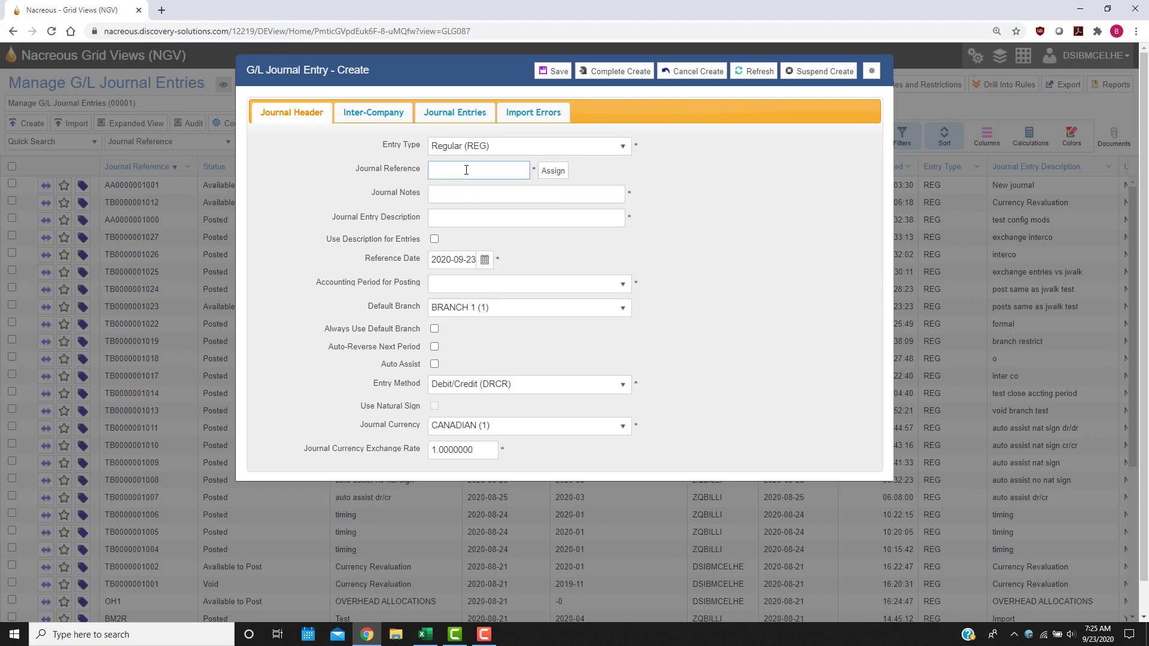
left_click(552, 171)
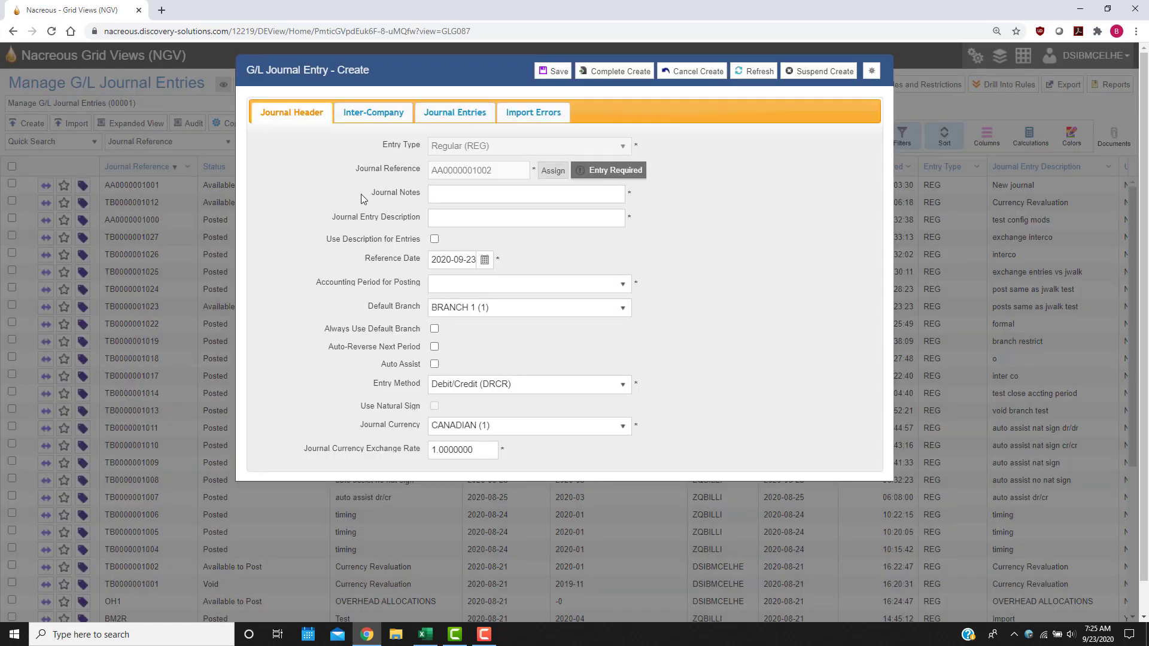
Enter "journal notes" as the journal notes and carry the same text into the journal entry description
left_click(439, 197)
left_click(430, 218)
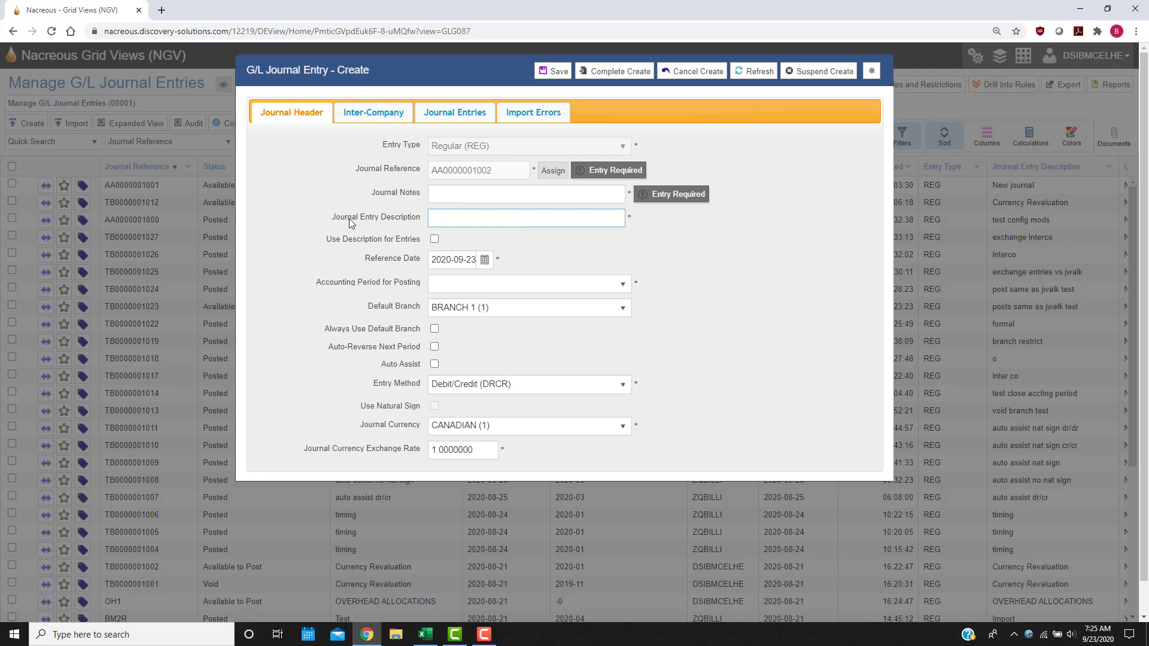
left_click(435, 195)
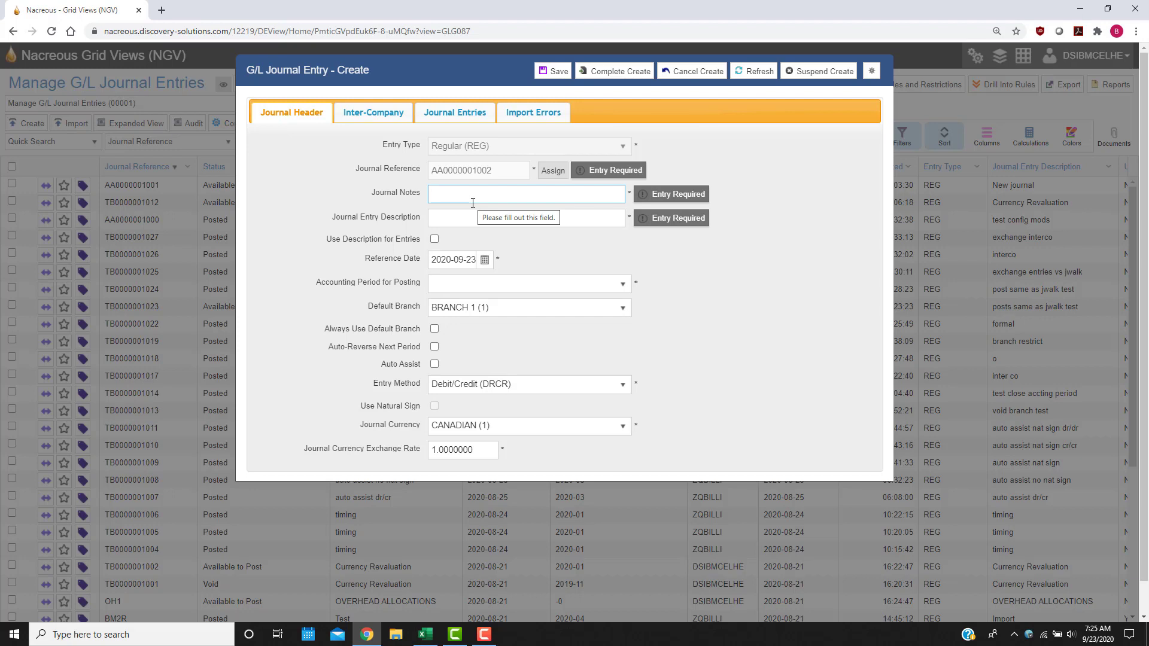
type("journal no")
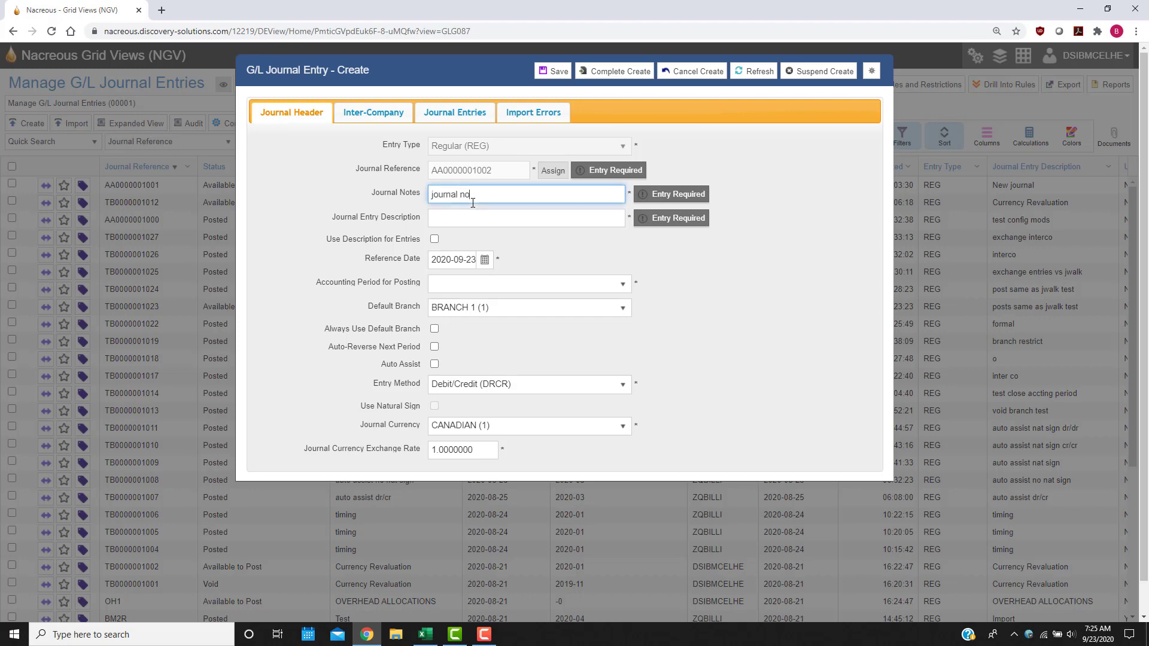
type("tes")
key("Tab")
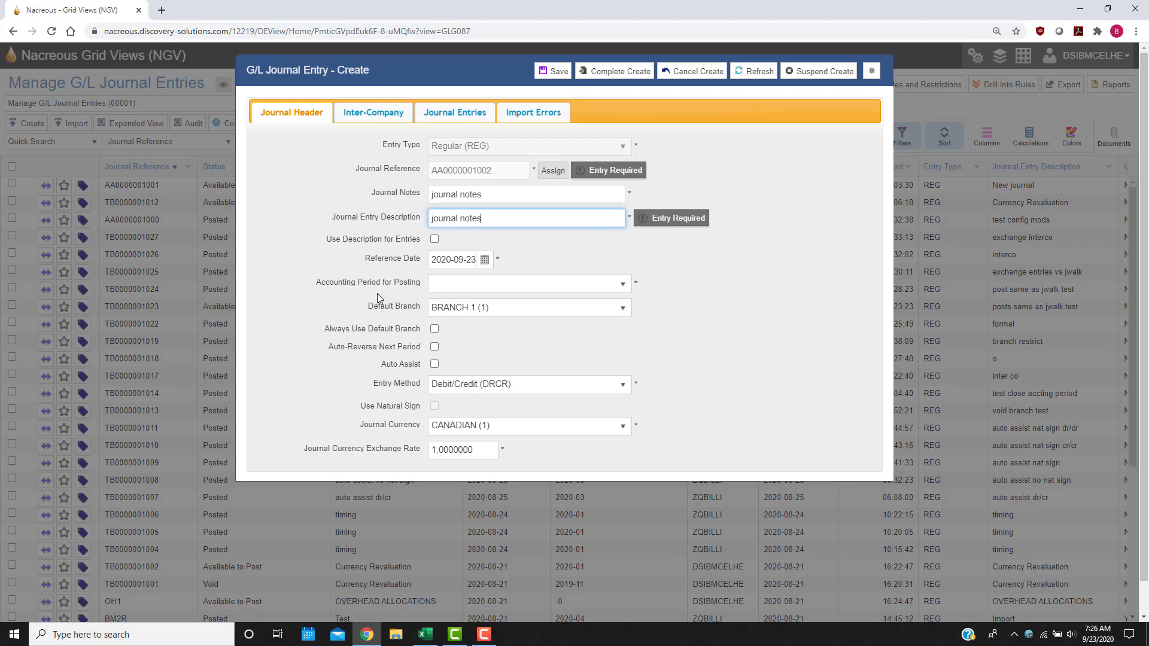
left_click(630, 288)
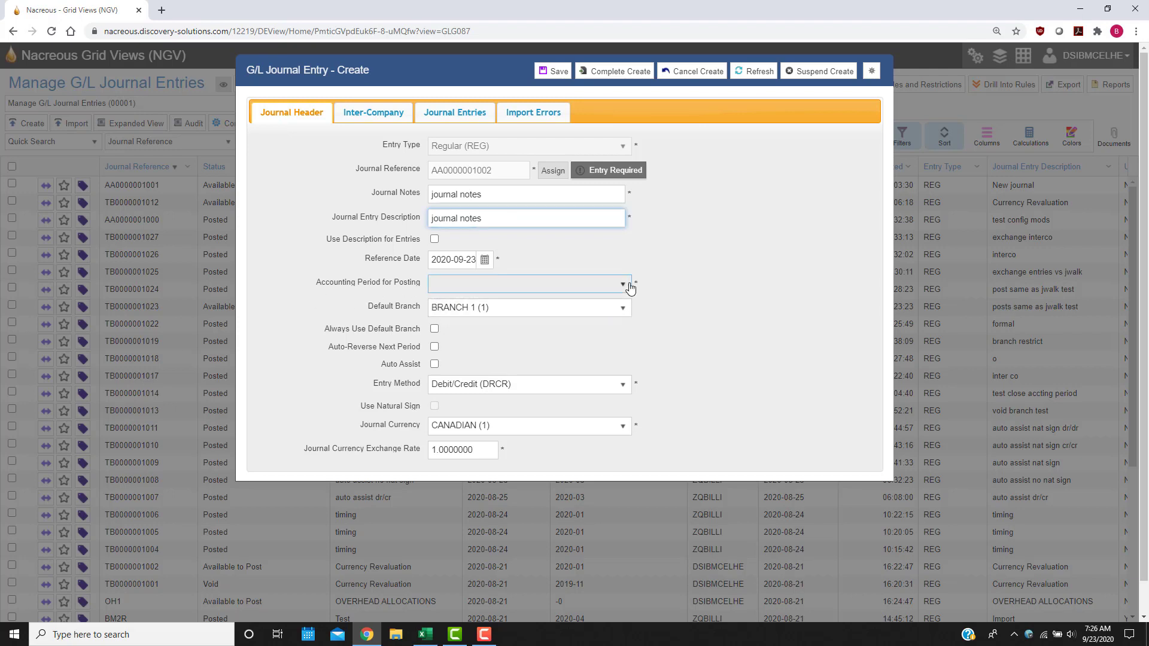
left_click(630, 288)
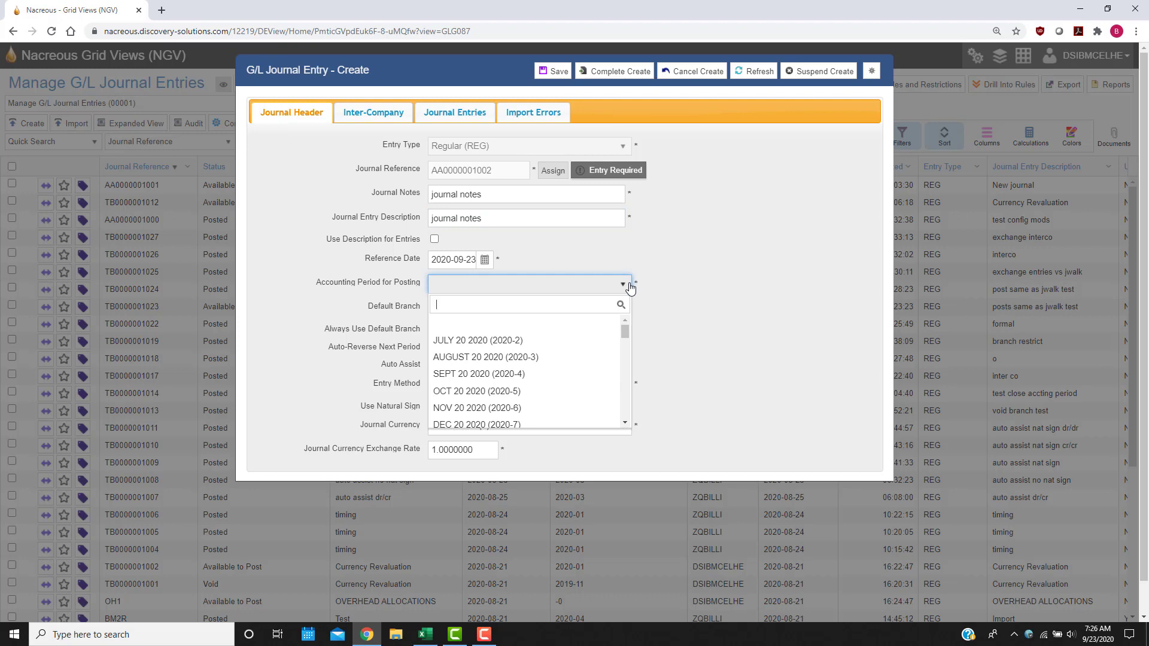
left_click(520, 376)
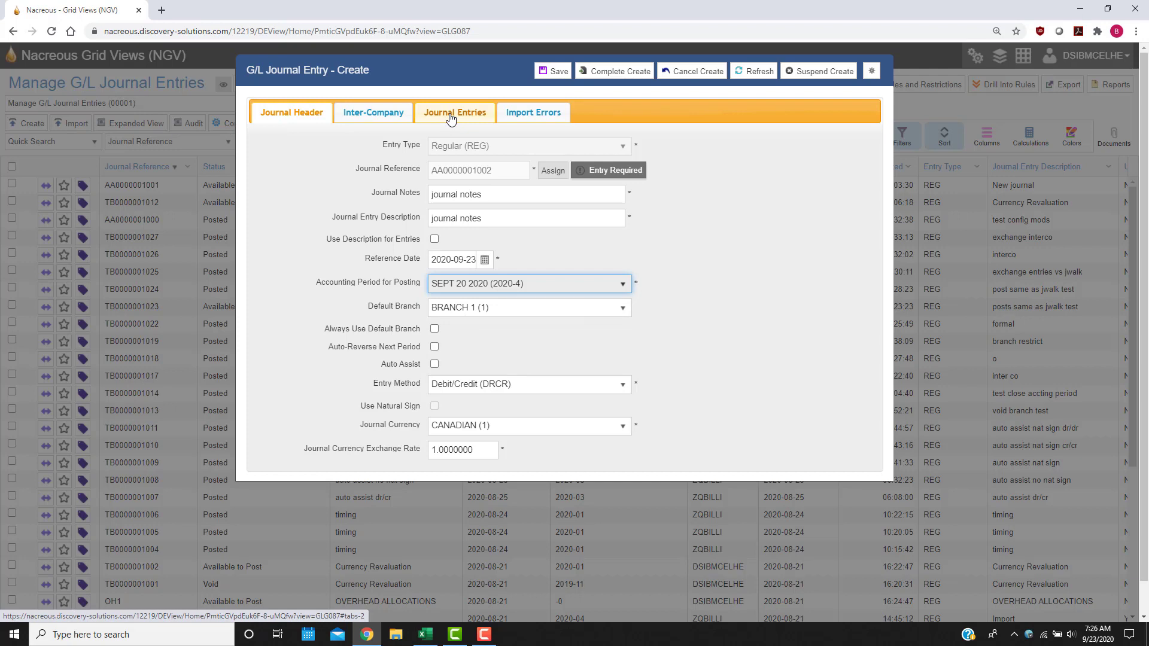
left_click(584, 310)
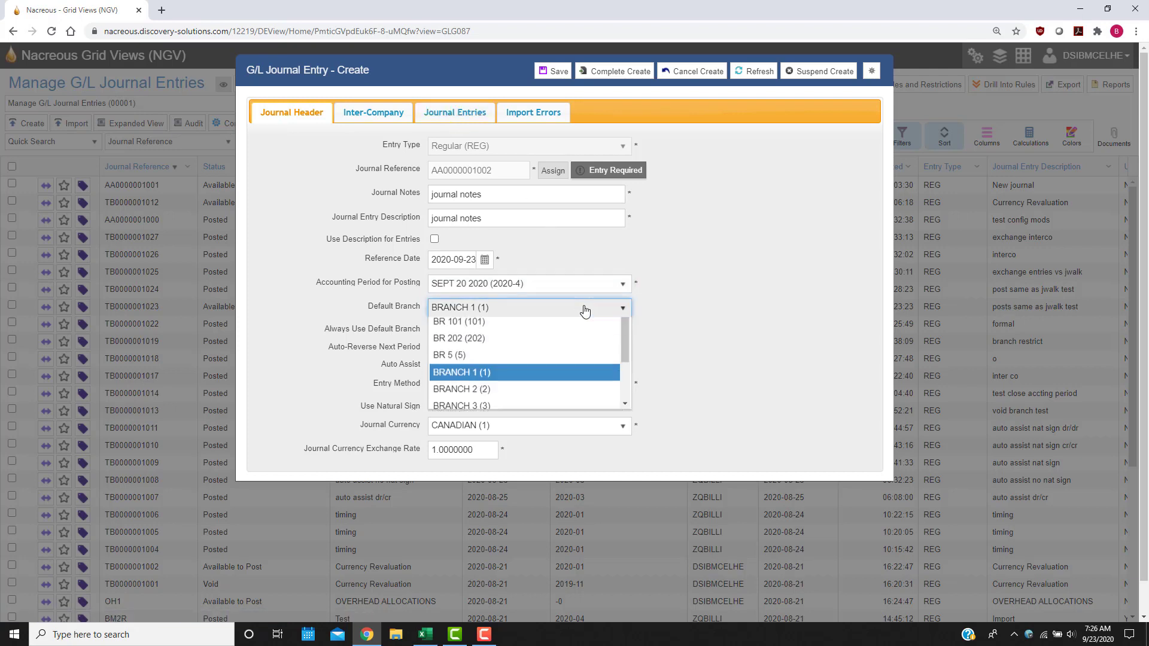
left_click(720, 287)
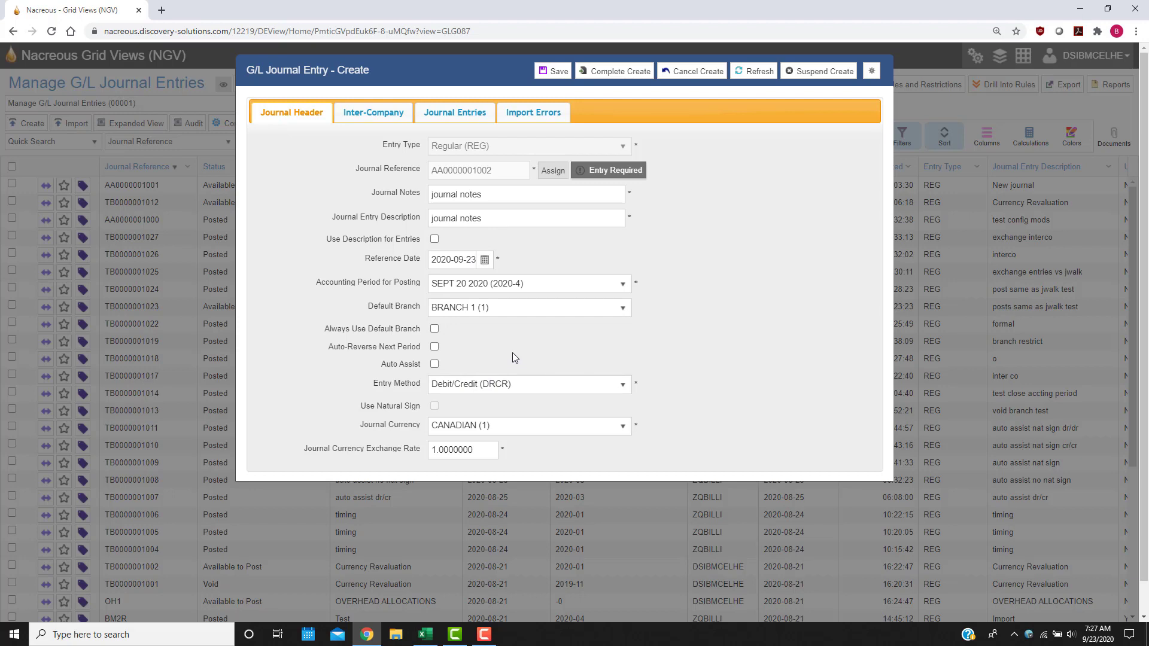
Try the Single Column (SNGL) entry method, look at the journal currency options, and return the method to Debit/Credit (DRCR)
left_click(550, 387)
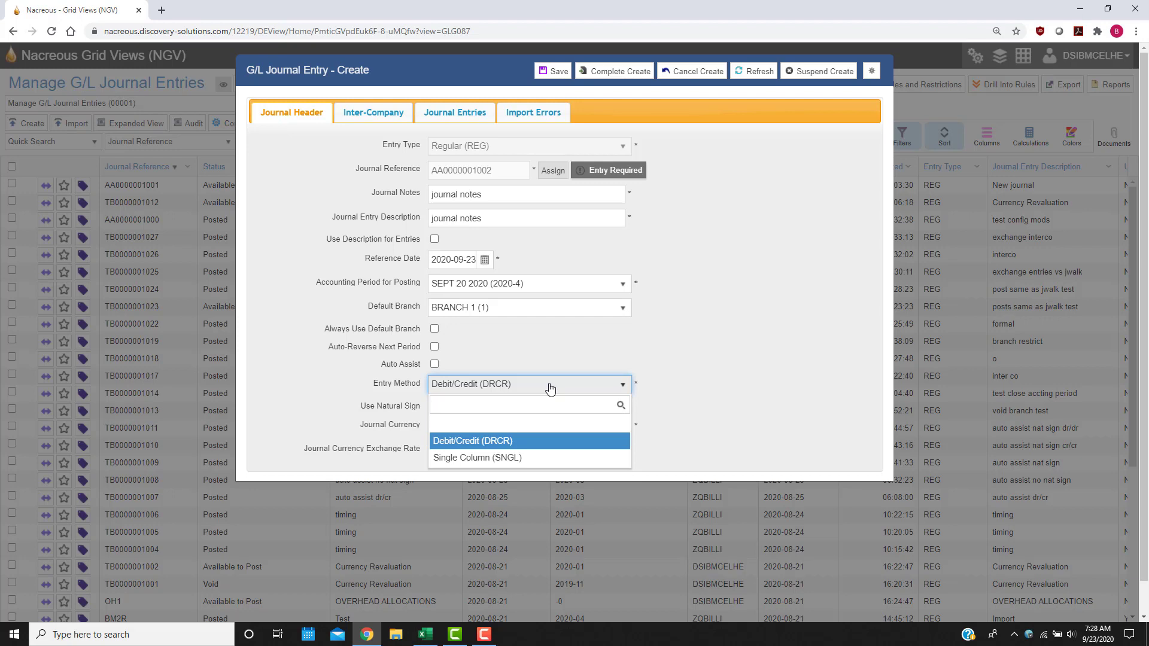
left_click(500, 458)
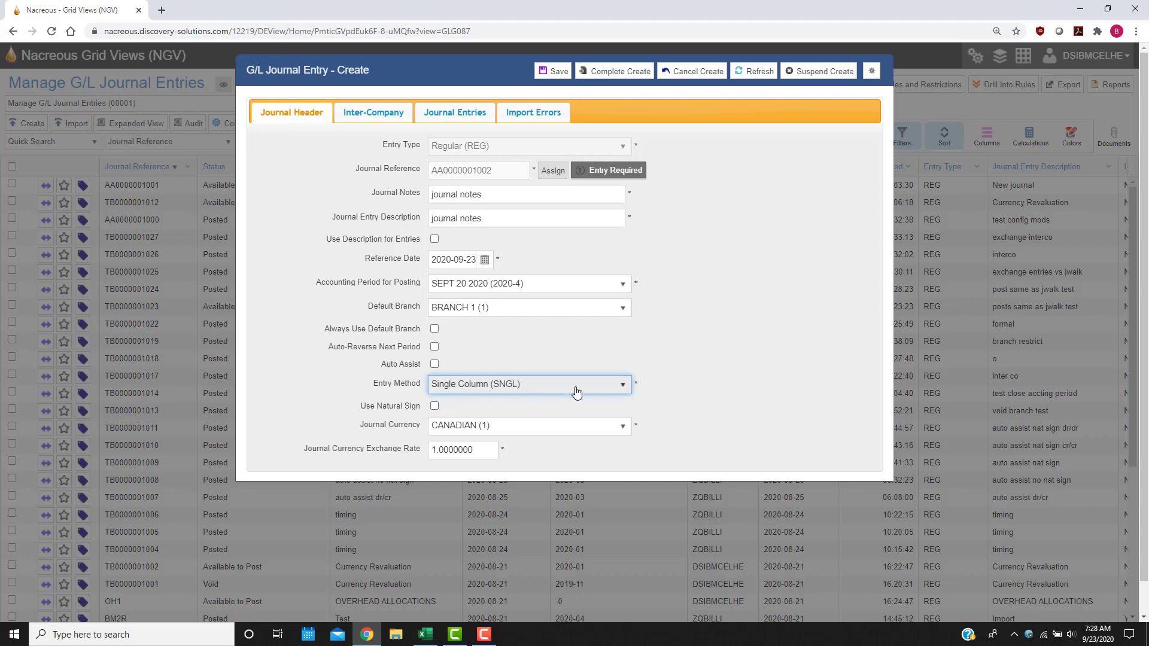
left_click(564, 428)
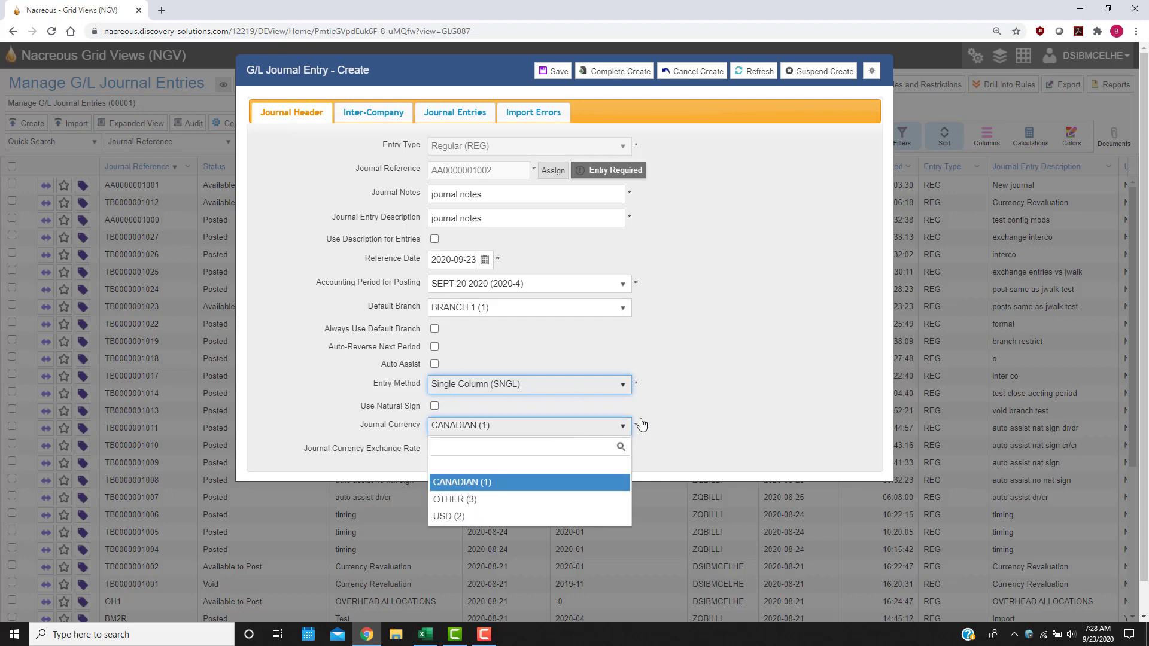
left_click(610, 395)
left_click(608, 388)
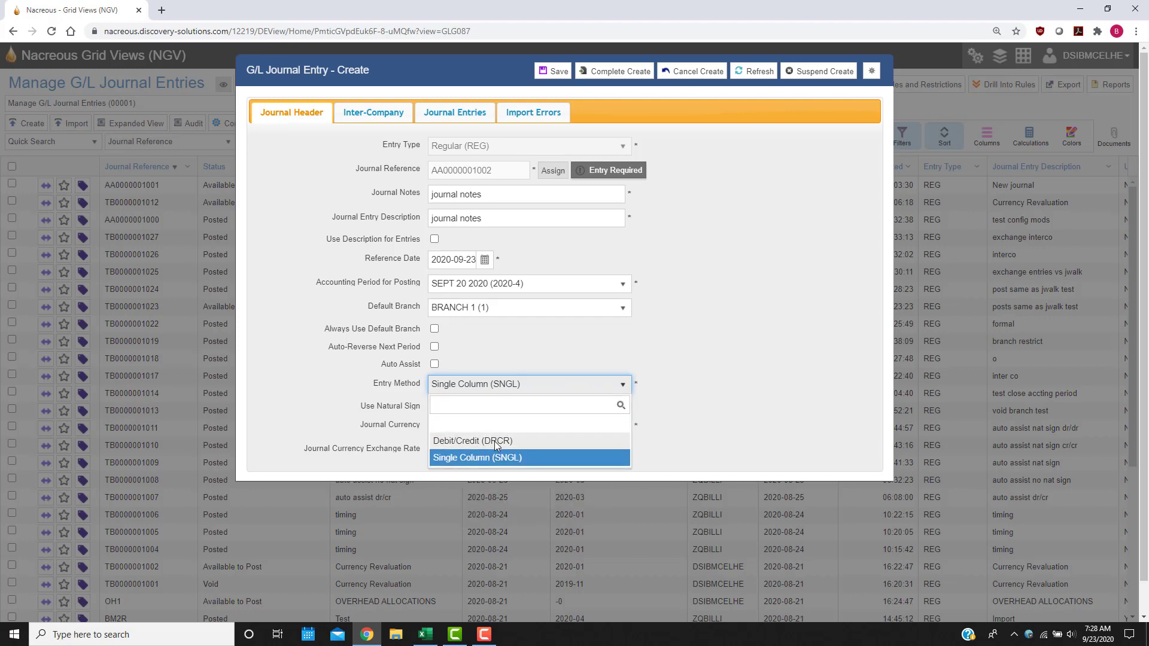
left_click(494, 440)
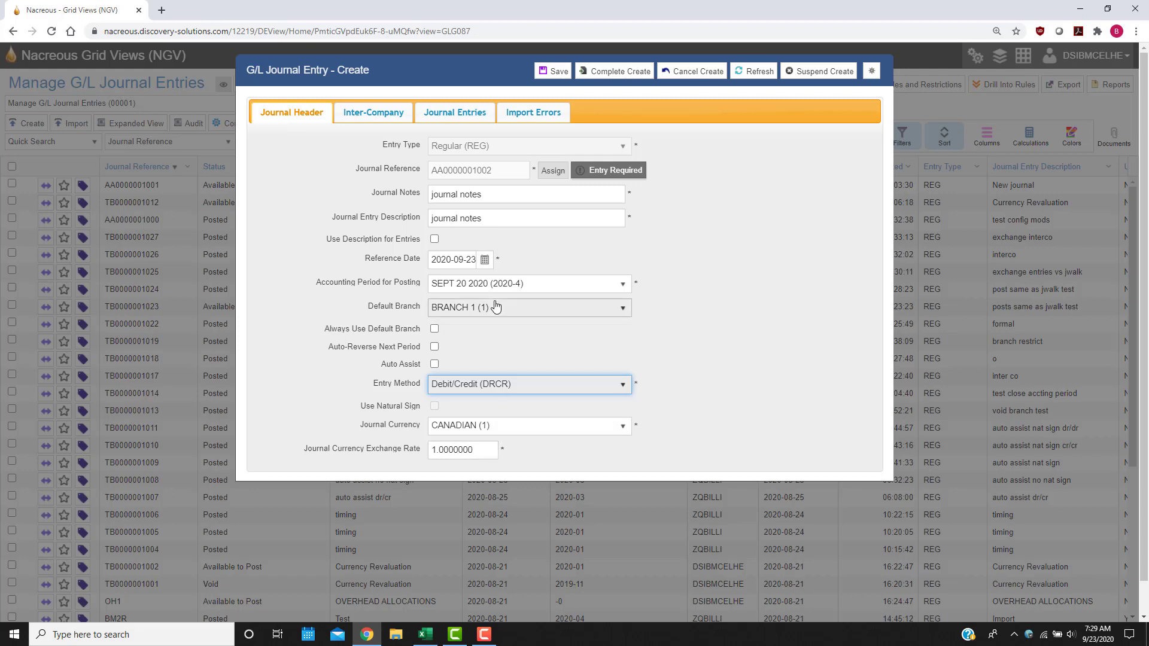
Try the inter-company option with QC DATA BASE - COMPANY 3 (3) as the company, and turn it off again
left_click(357, 120)
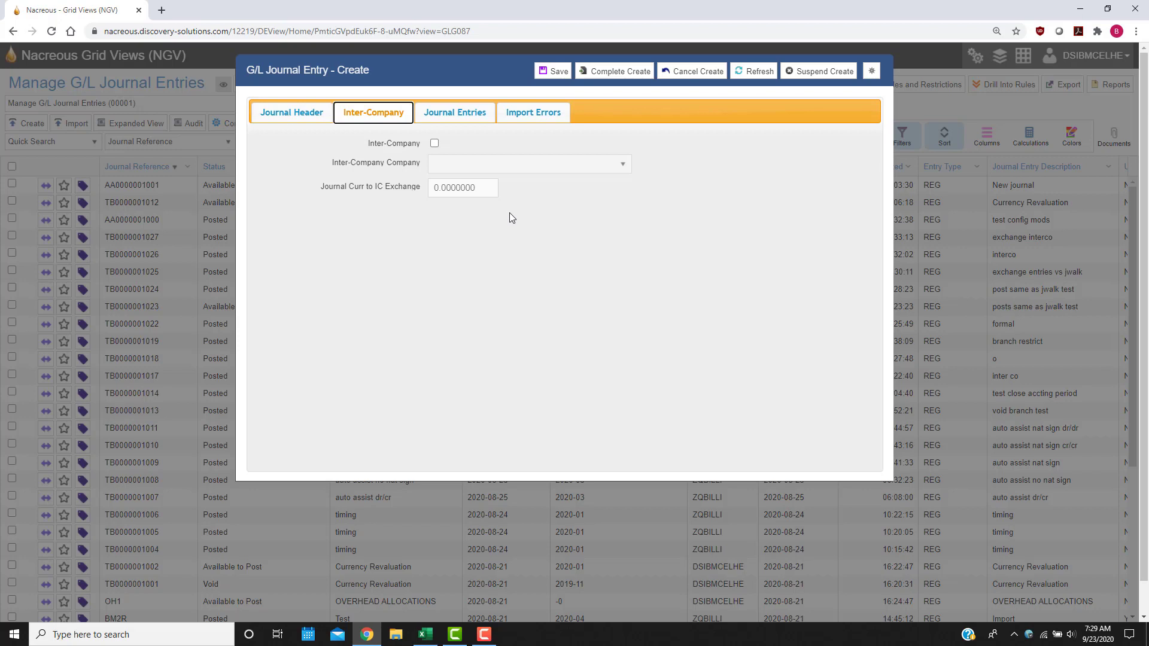
left_click(434, 144)
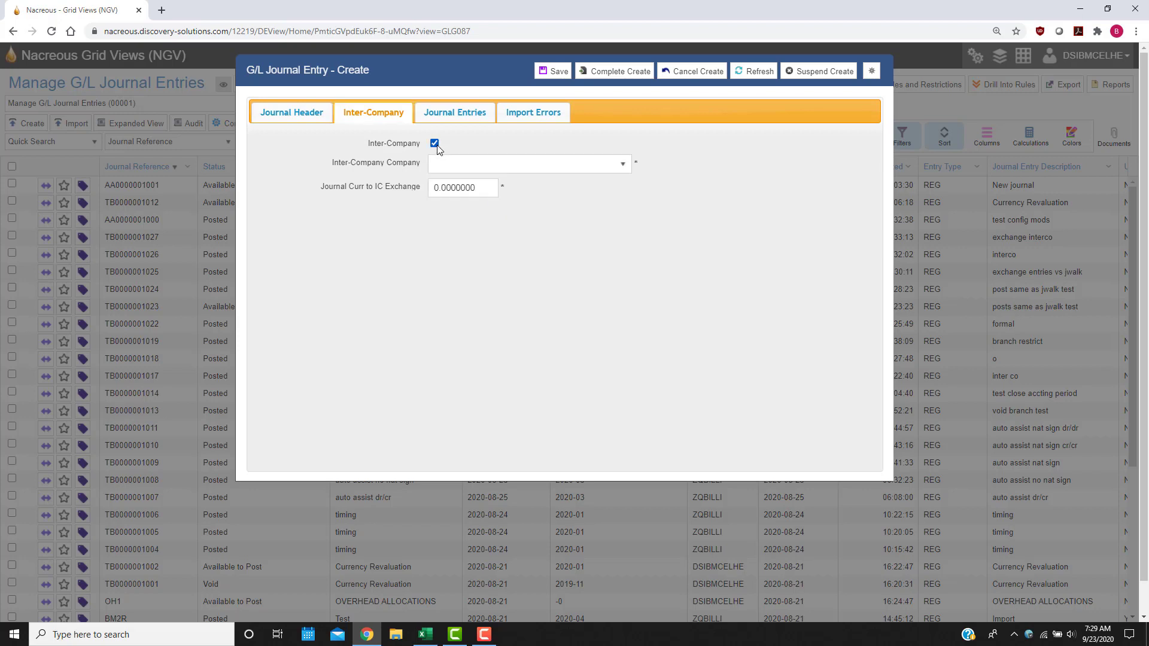
left_click(622, 165)
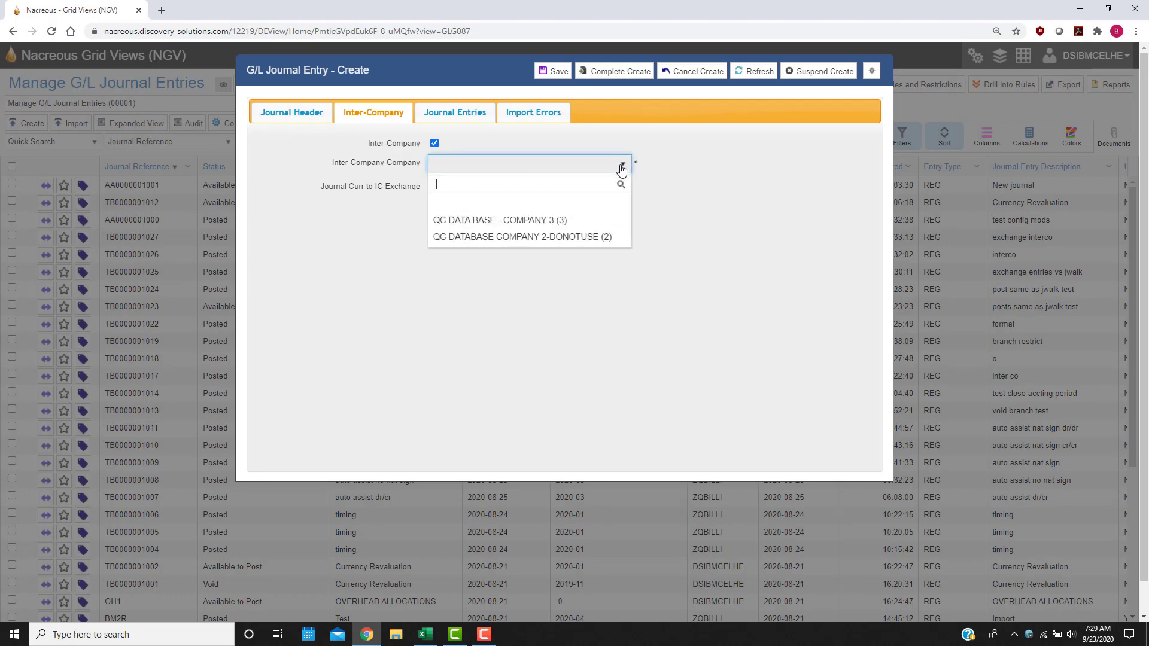
left_click(563, 221)
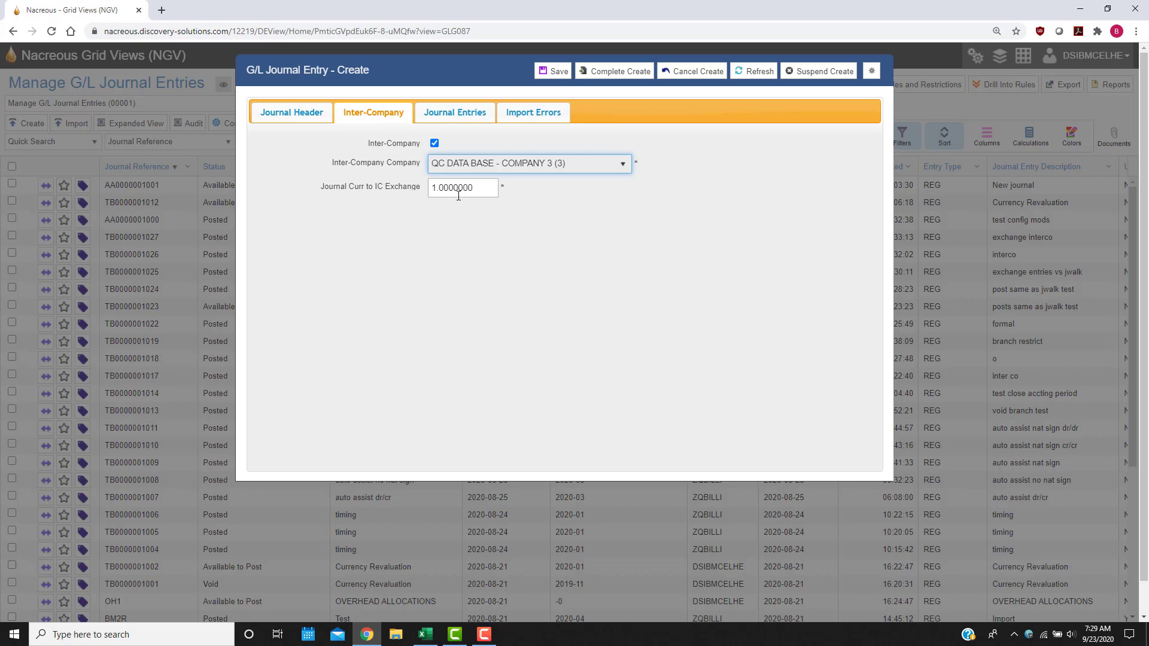
left_click(434, 144)
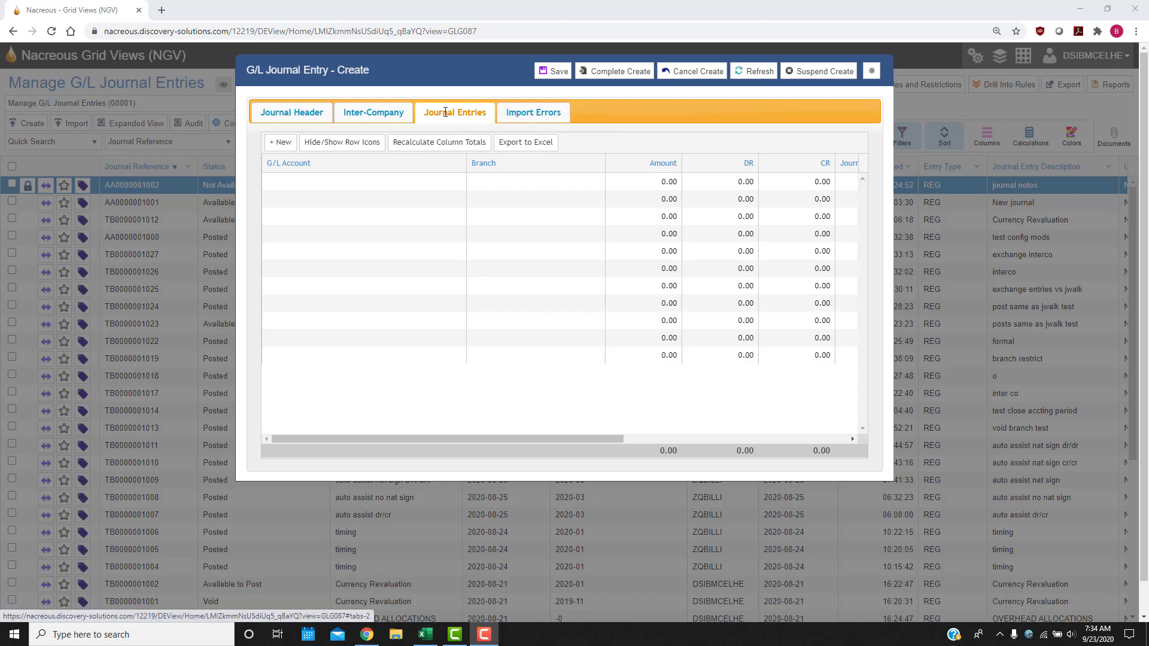
Fill the first journal line with the CURRENT ASSETS CASH BANK - CANADIAN account and a debit of 100
left_click(347, 182)
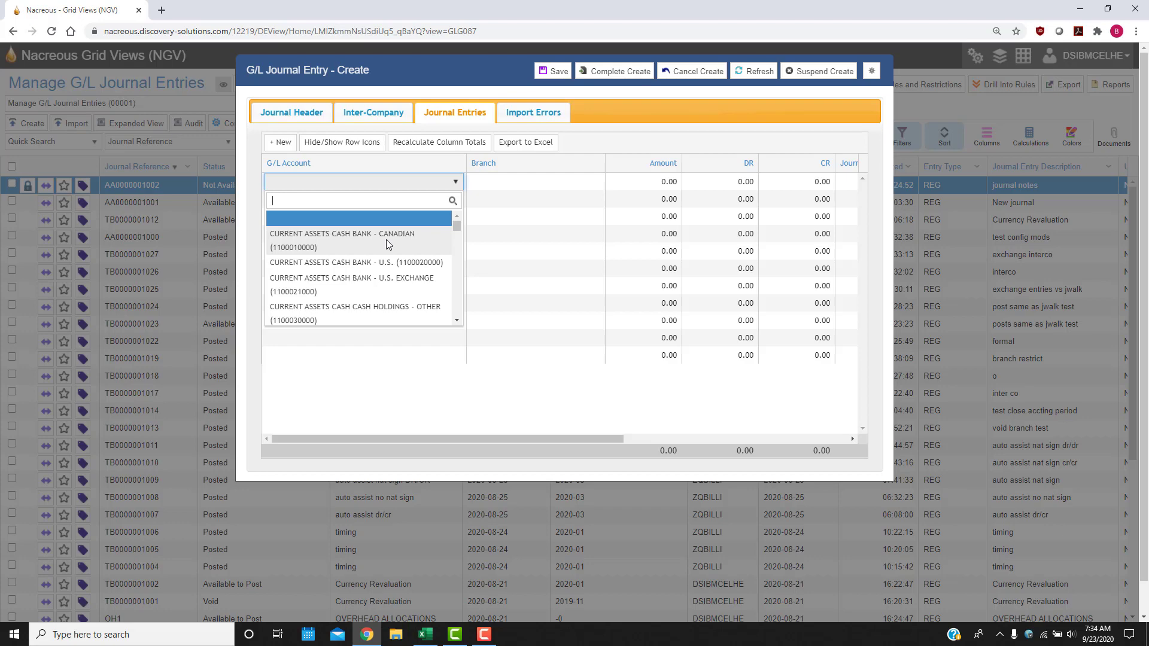
left_click(386, 239)
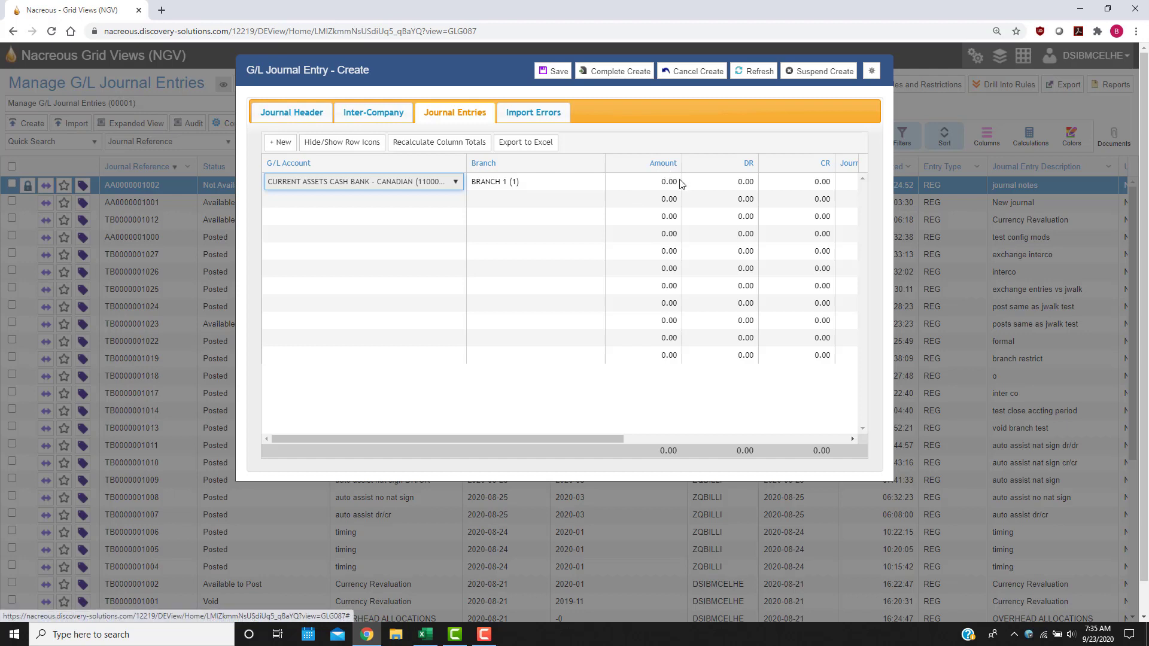
left_click(664, 181)
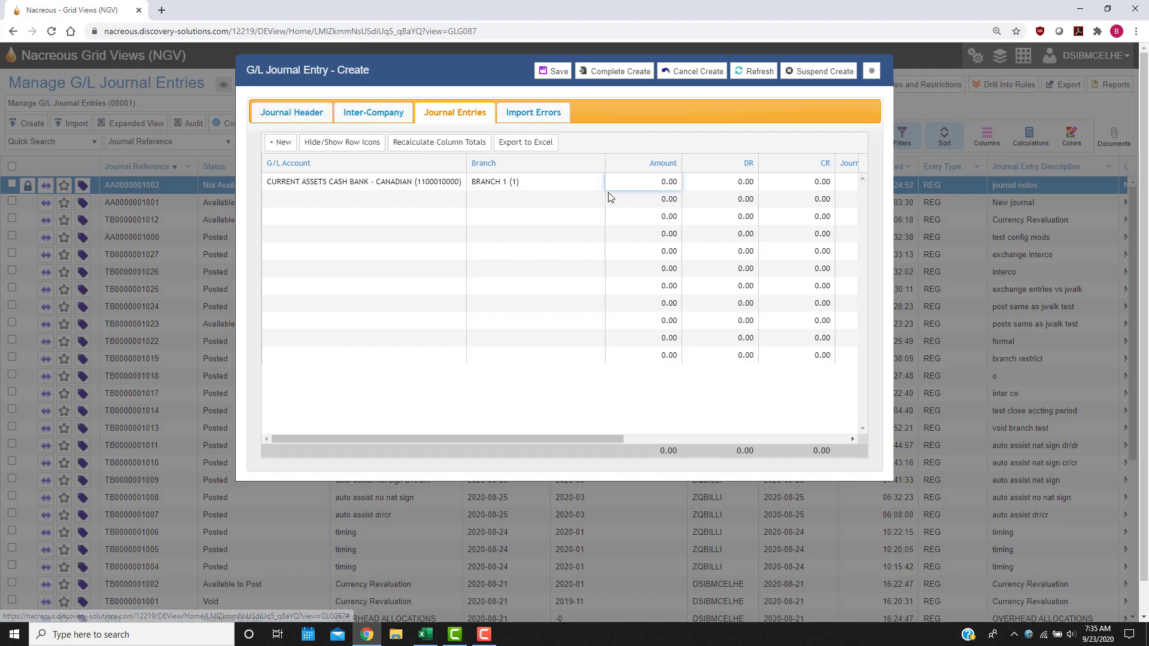
left_click(719, 181)
type("100")
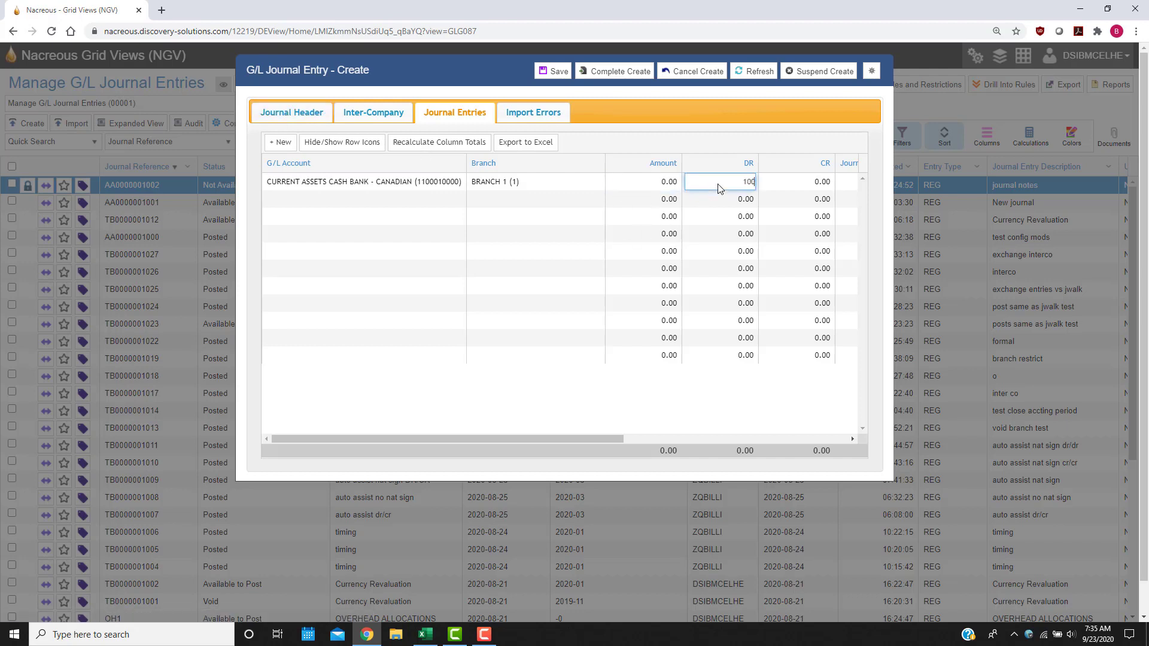
key("Tab")
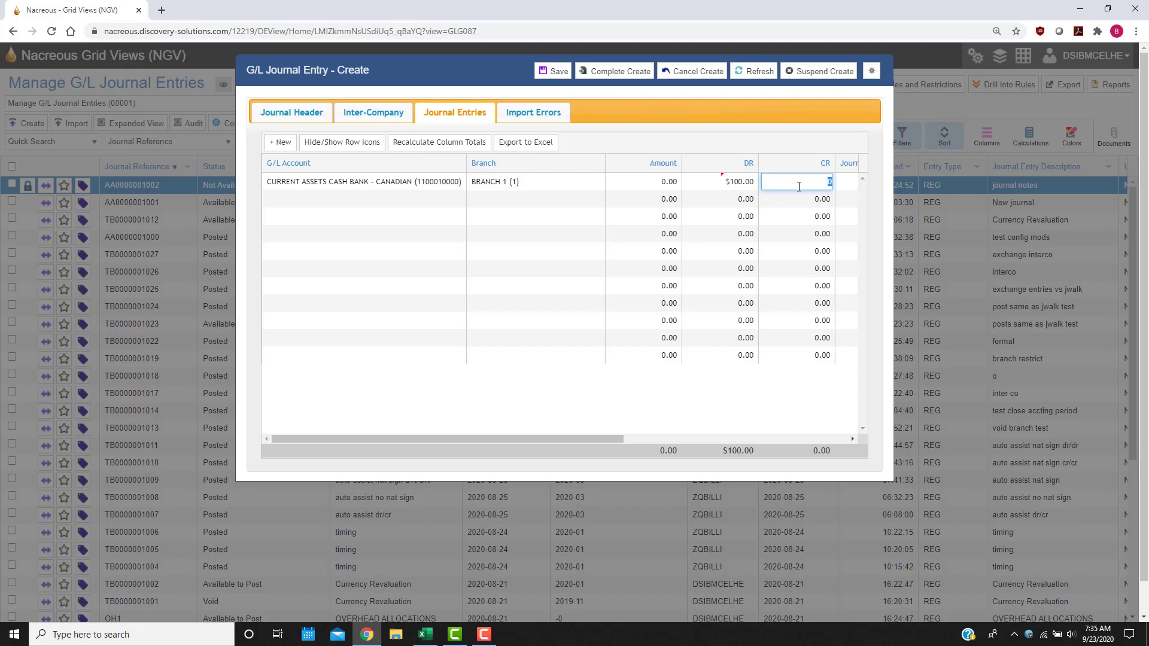
Enter "something else" as the first line's journal entry description
key("Tab")
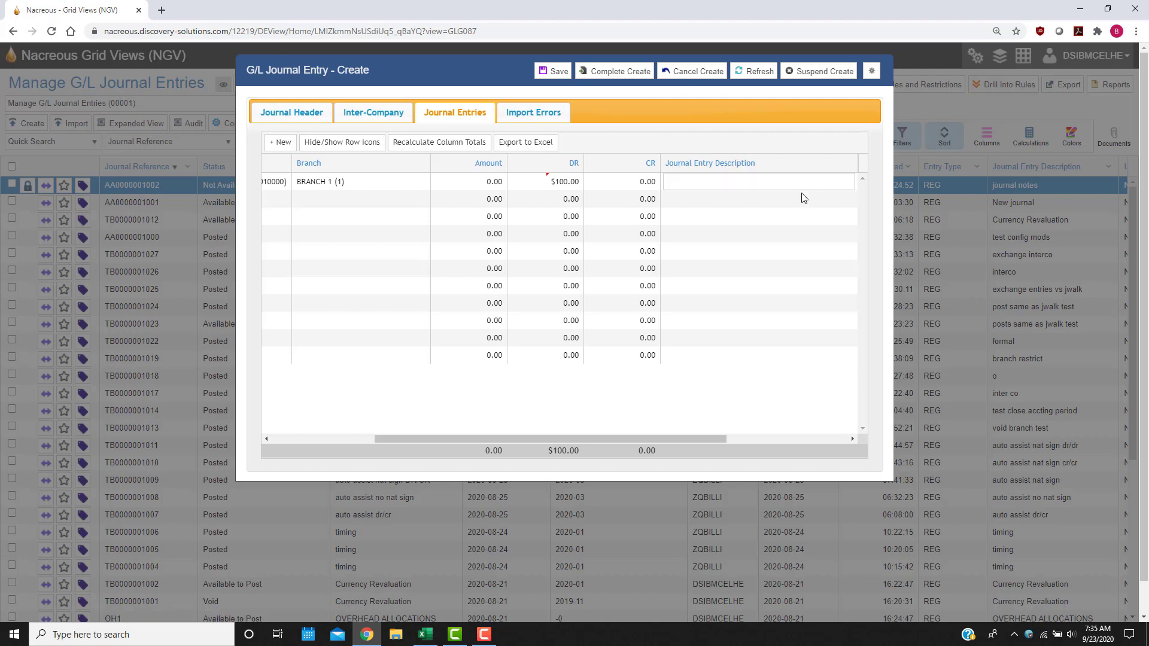
type("somehi")
key("BackSpace")
type("thing else")
left_click_drag(663, 435, 787, 459)
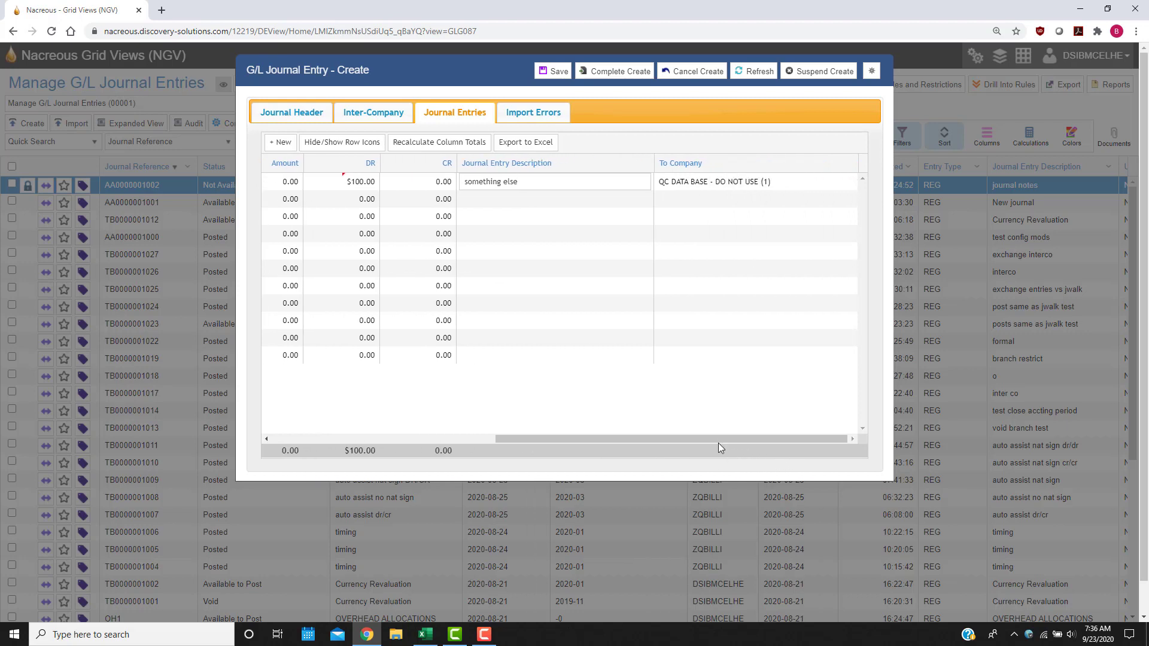
key("Tab")
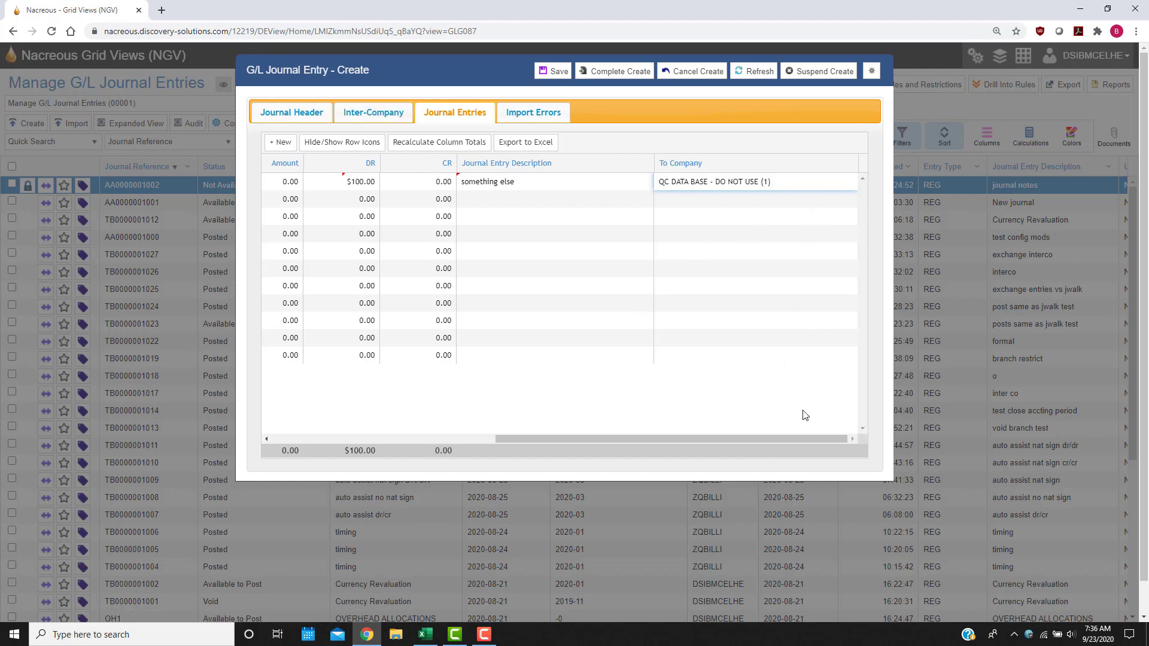
Fill the second journal line with the CURRENT ASSETS CASH CASH HOLDINGS - OTHER account and a credit of 100
left_click_drag(754, 437, 559, 452)
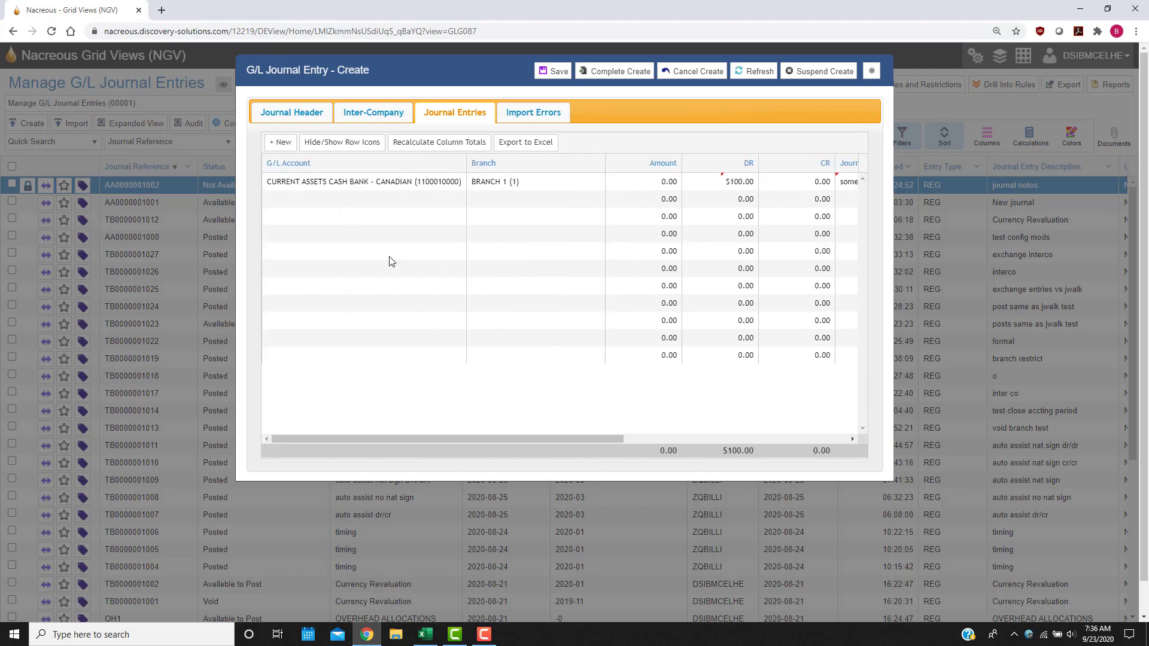
left_click(313, 201)
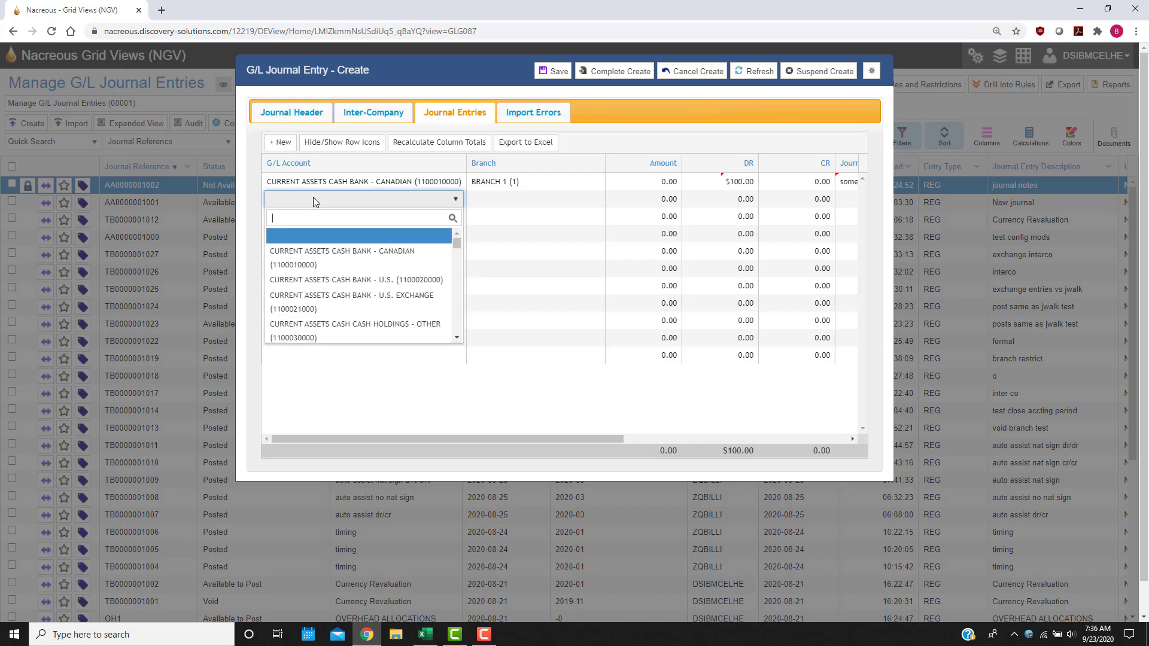
left_click(367, 324)
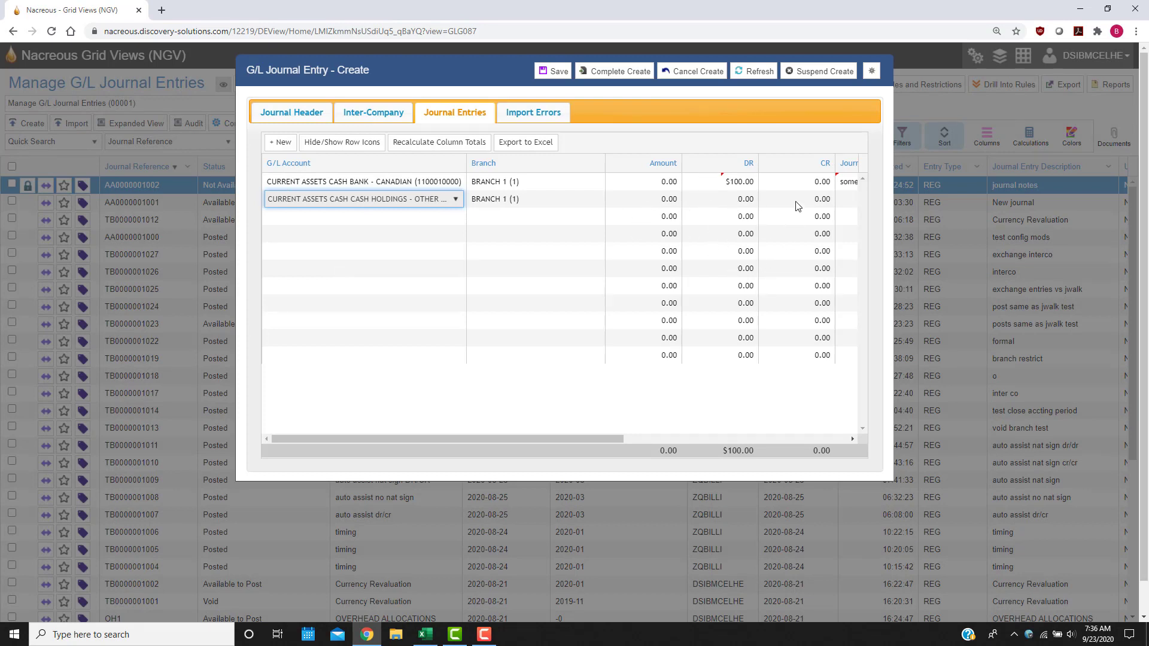
left_click(812, 196)
type("100")
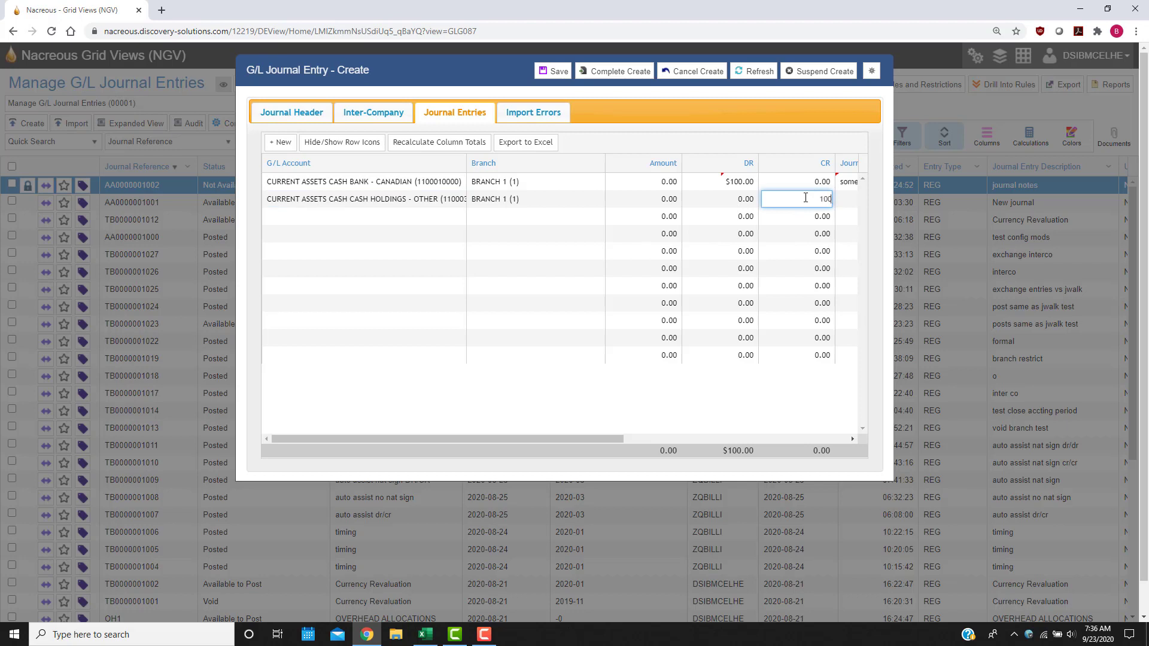
Enter "more" as the second journal line's journal entry description
key("Tab")
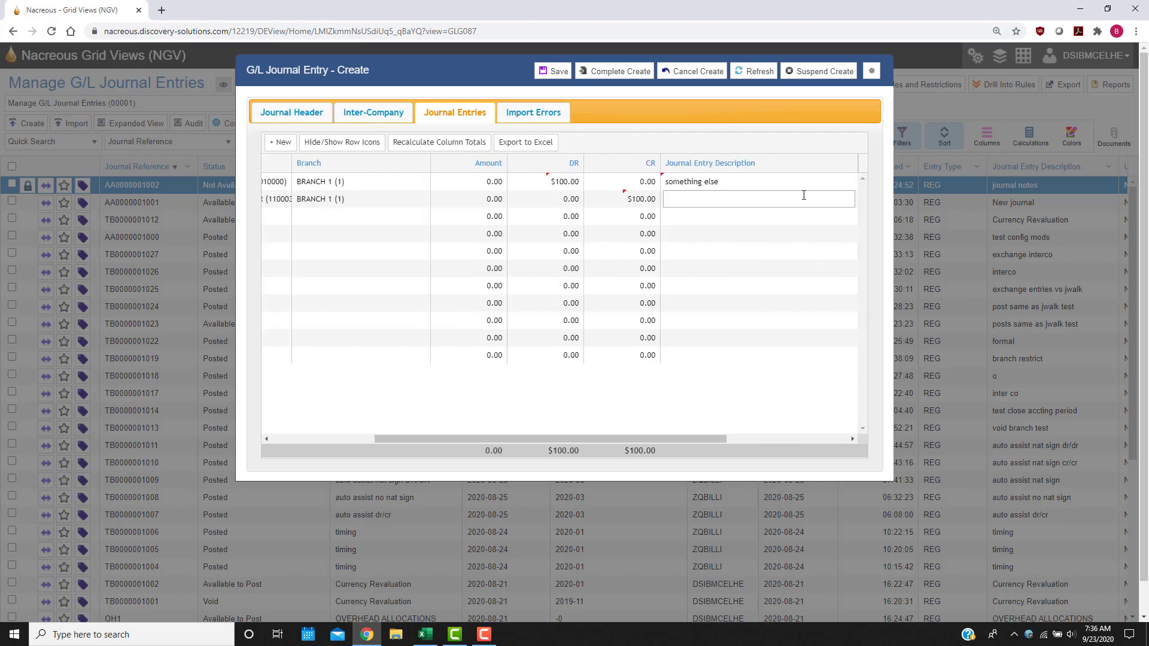
type("more")
left_click_drag(719, 440, 615, 439)
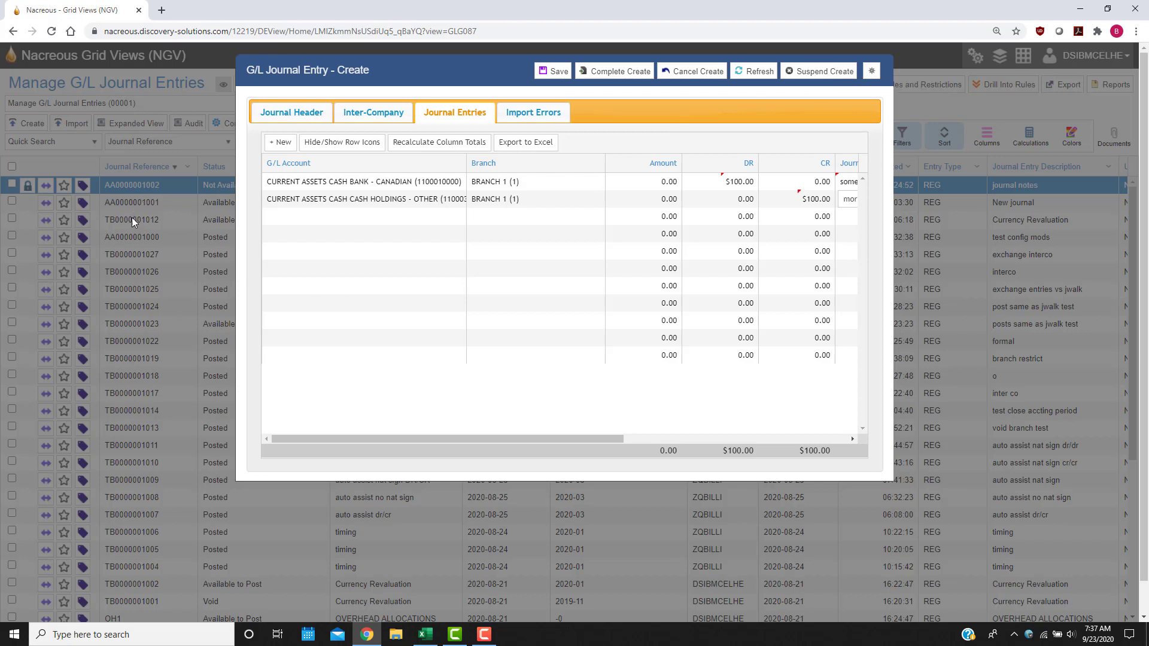
Complete the creation of the journal entry, leaving Post Journal Entries to GL unselected
left_click(616, 72)
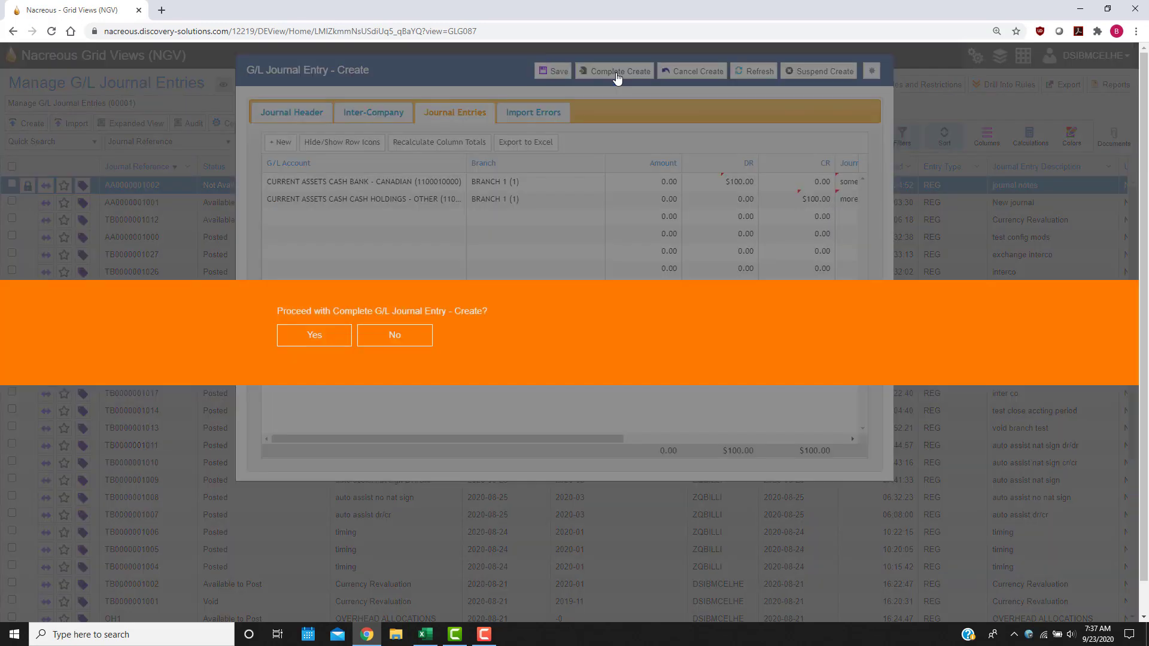
left_click(321, 336)
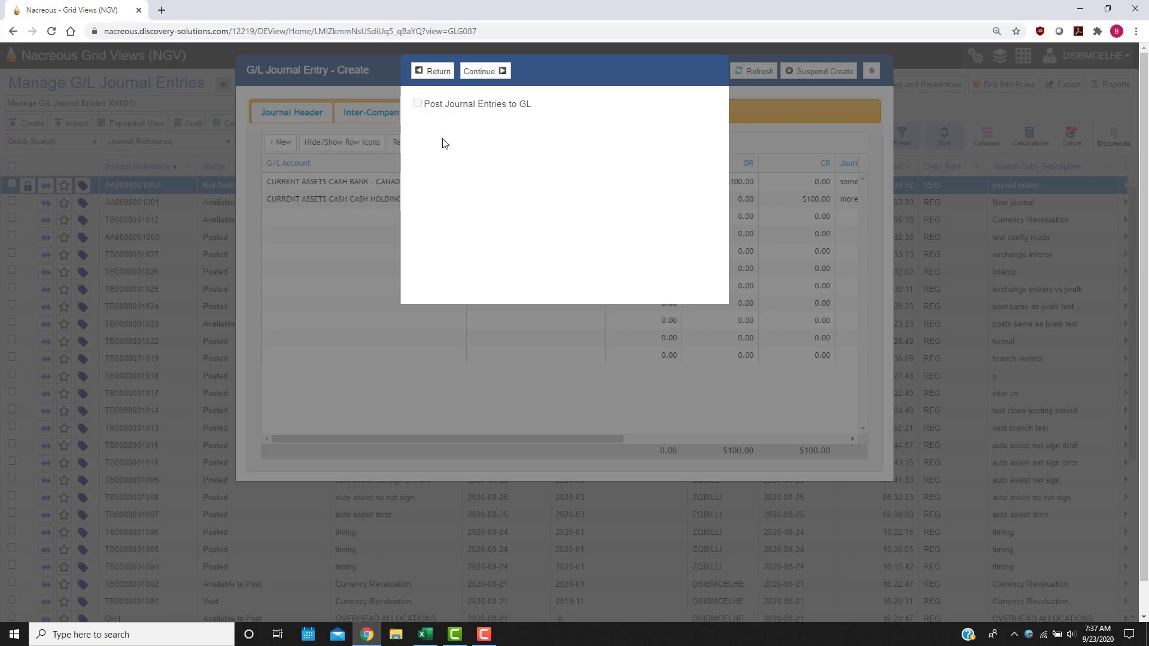
mouse_move(417, 106)
left_click(501, 76)
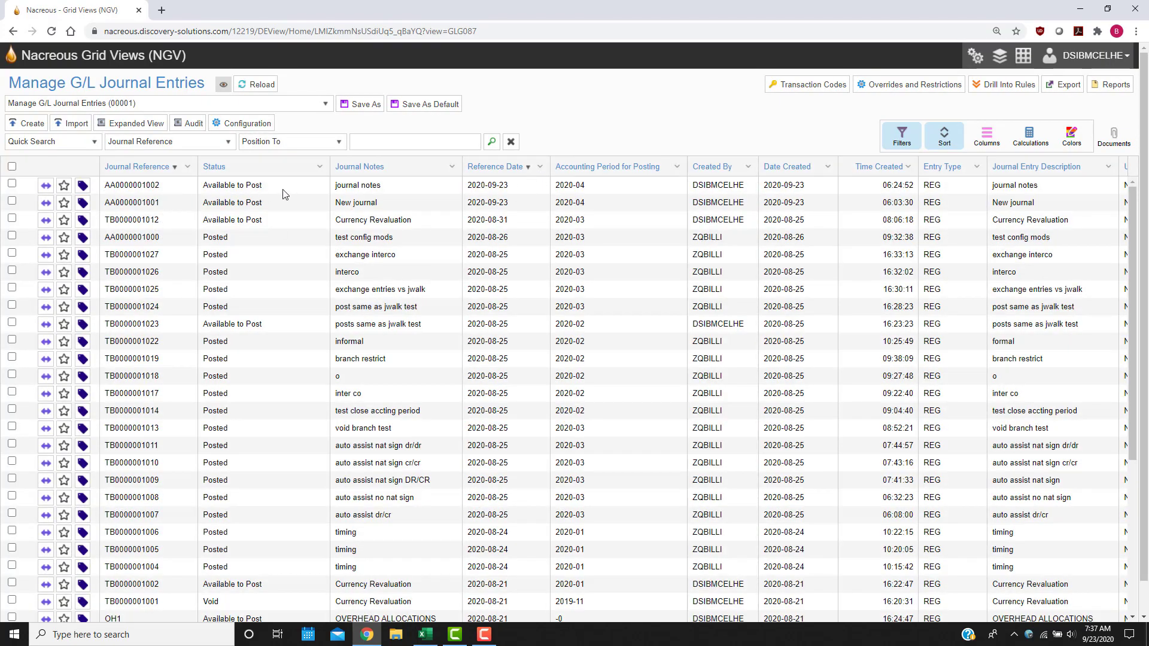
right_click(210, 185)
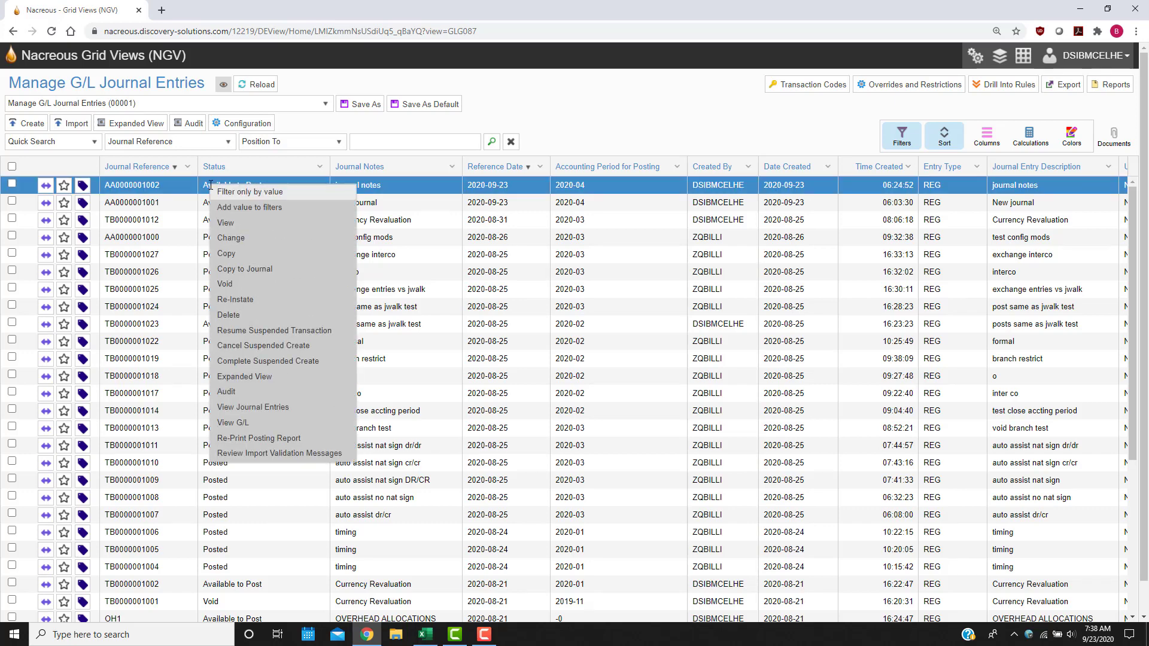
left_click(279, 231)
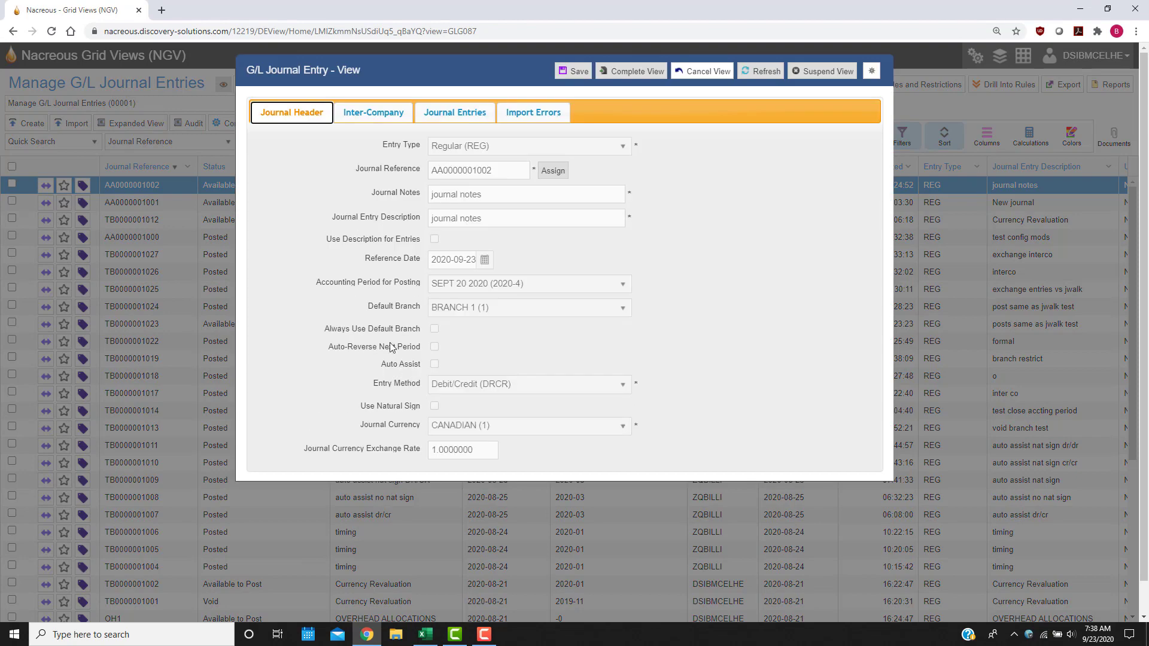
left_click(384, 116)
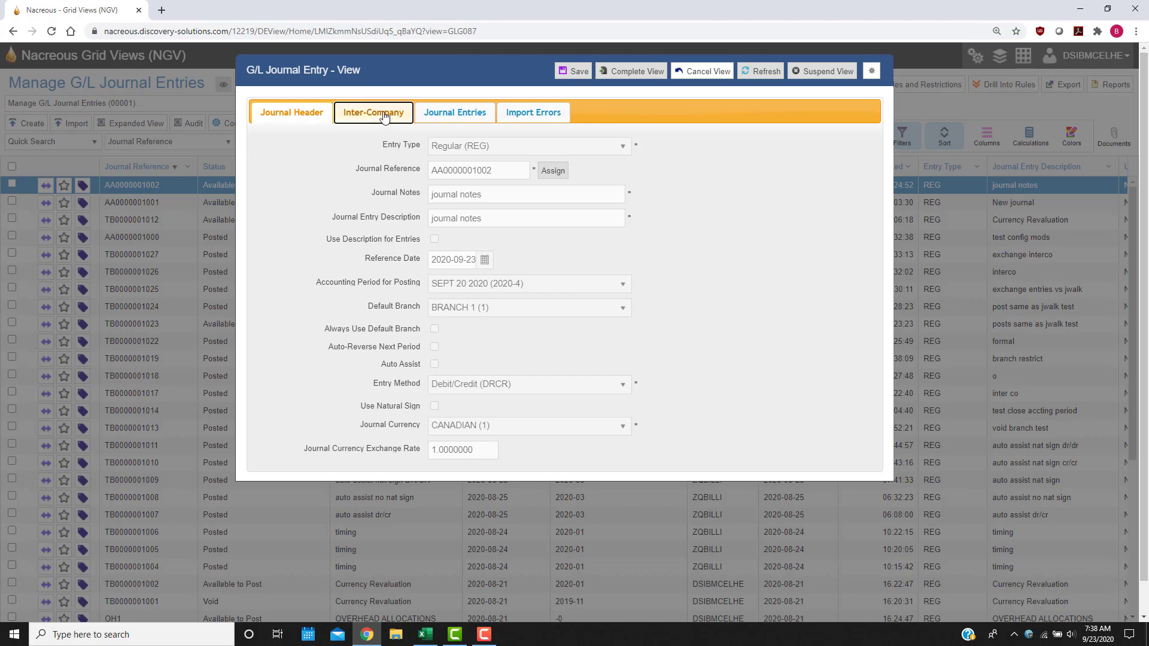
left_click(456, 117)
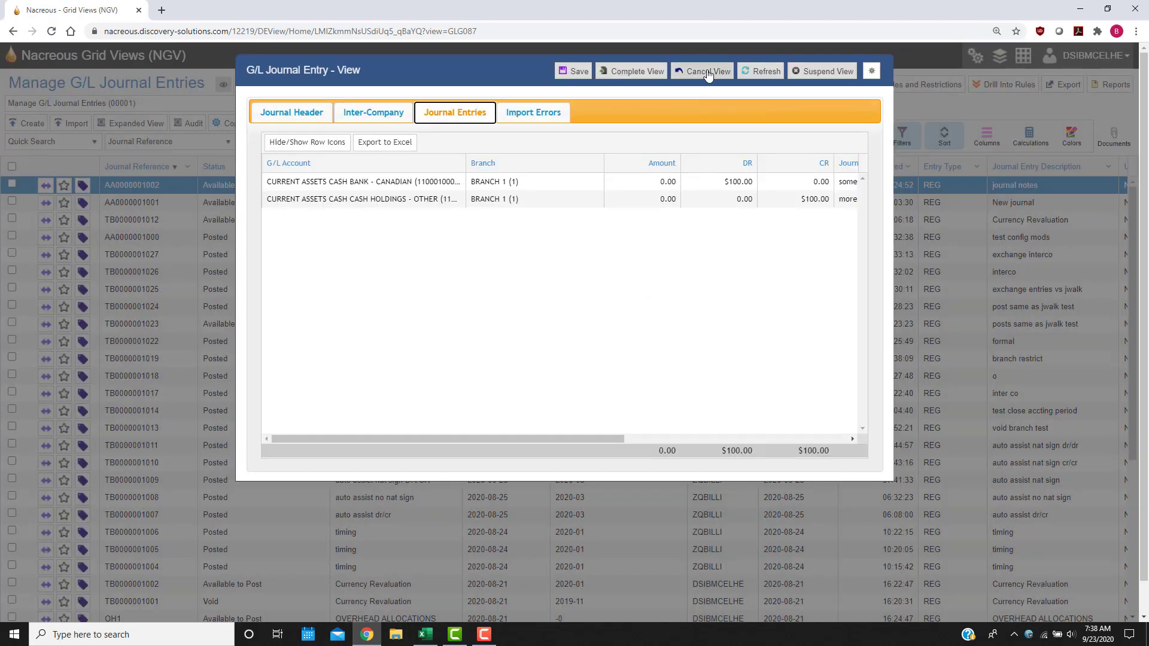
left_click(708, 73)
left_click(316, 336)
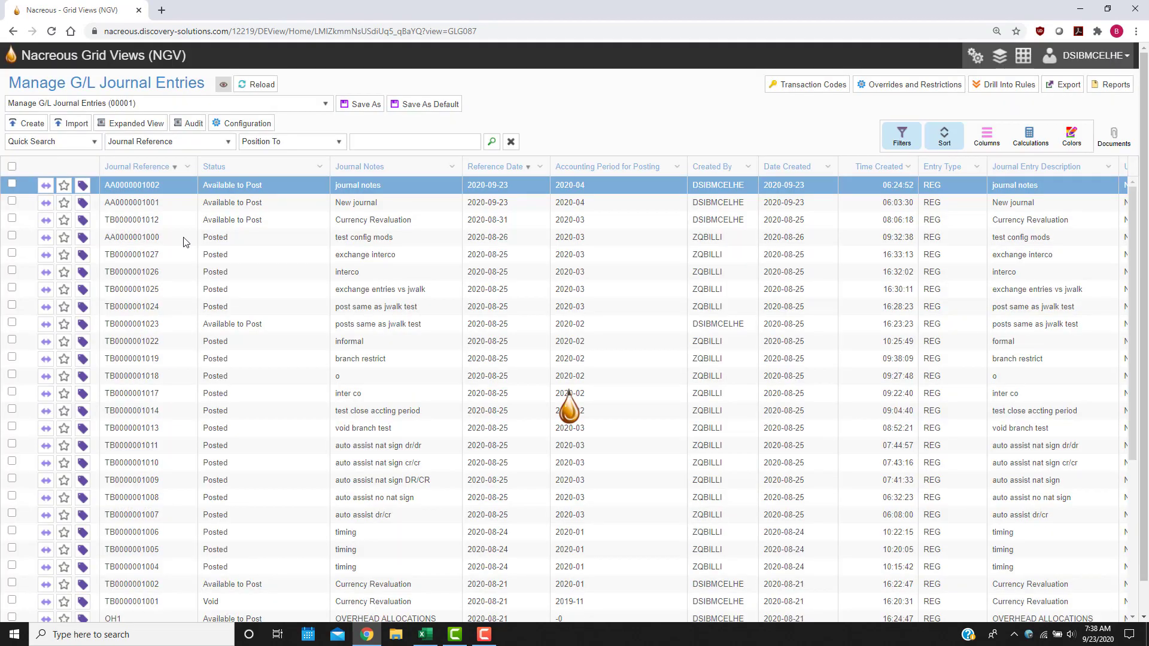
right_click(140, 185)
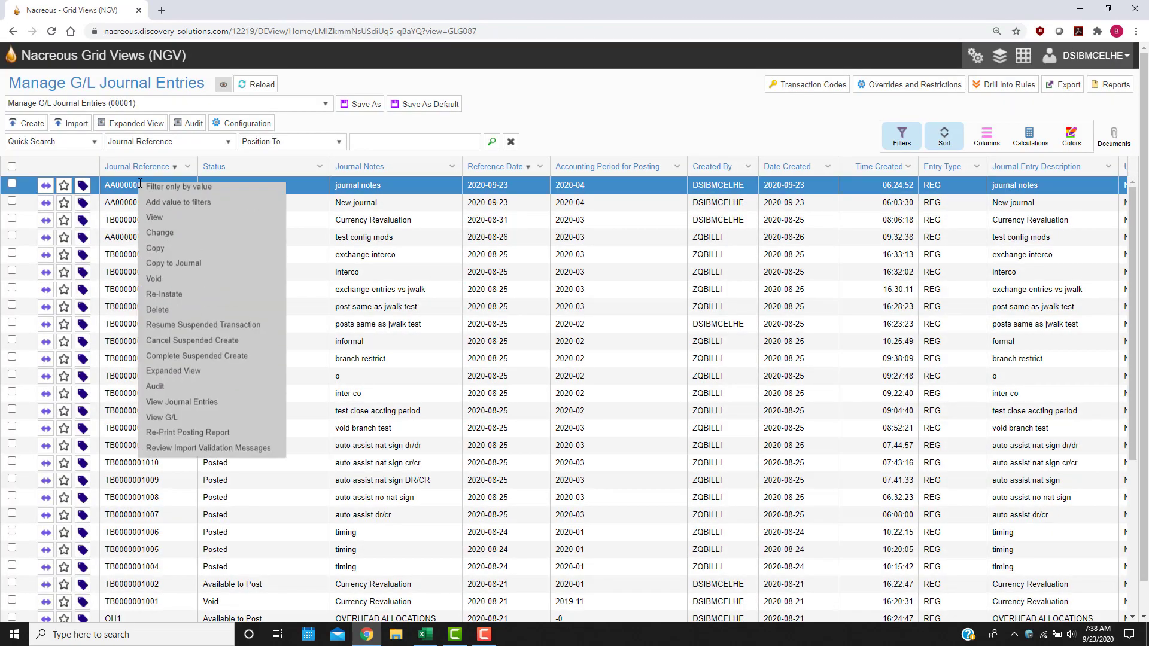
left_click(210, 237)
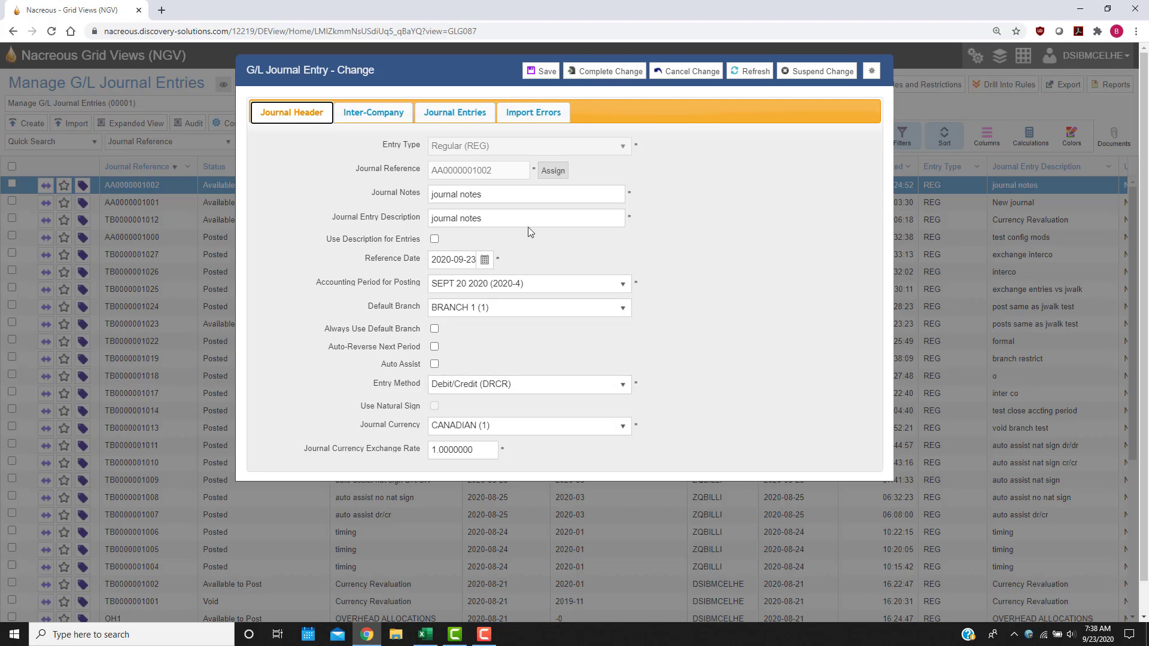
left_click(688, 71)
left_click(312, 335)
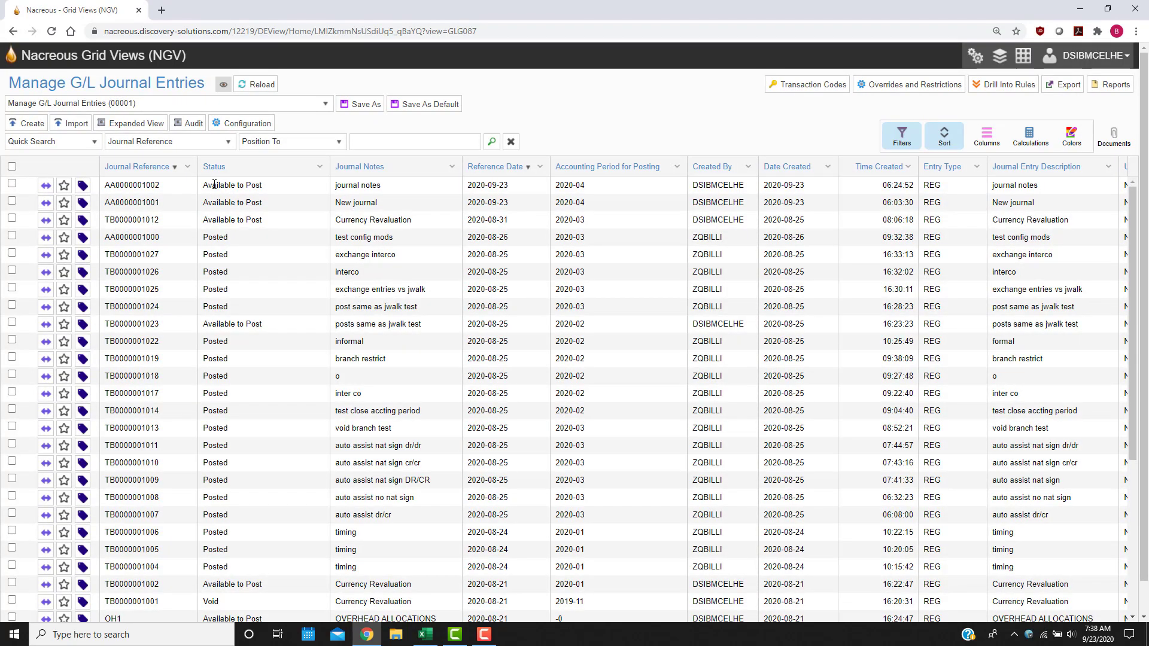
right_click(214, 185)
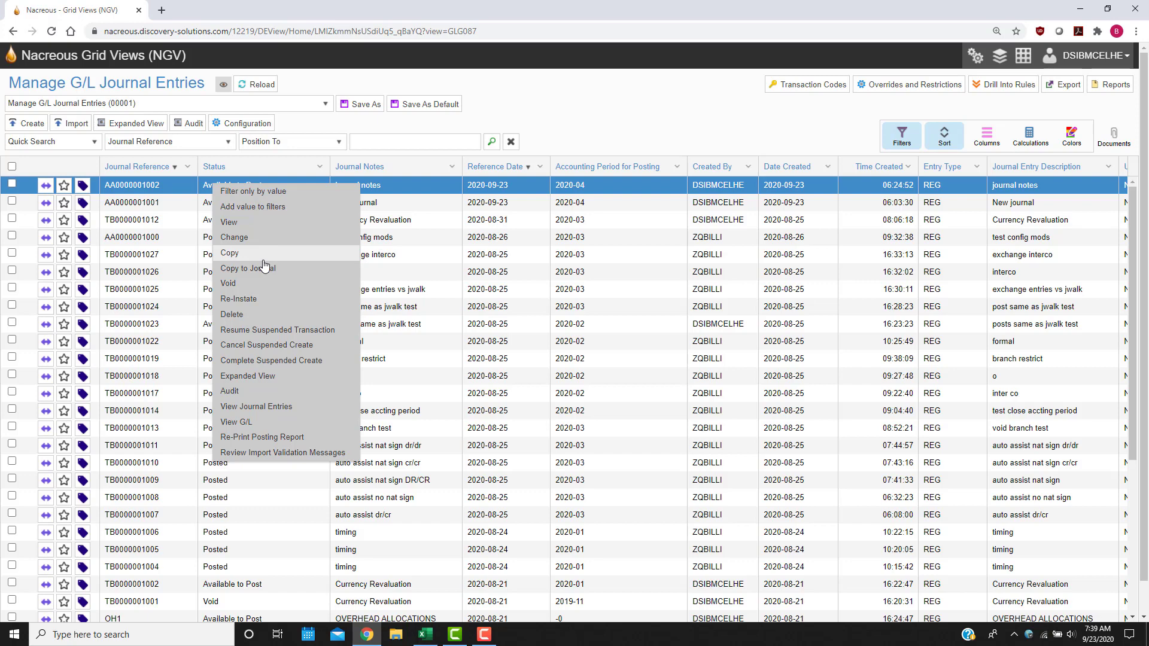
left_click(263, 261)
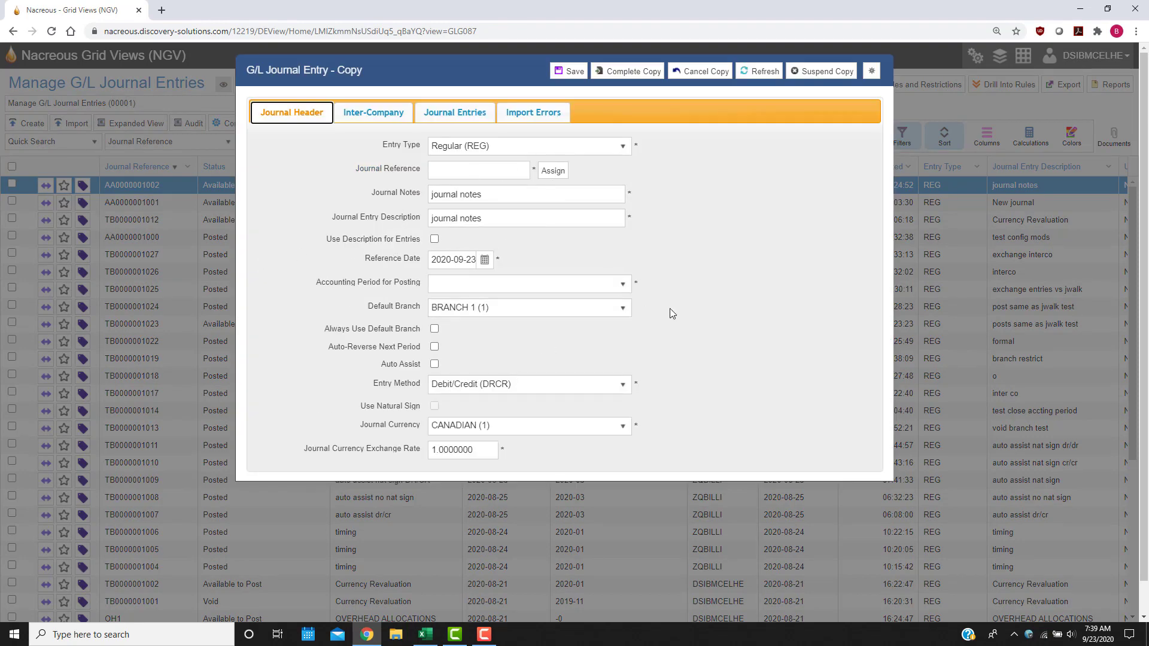
left_click(553, 172)
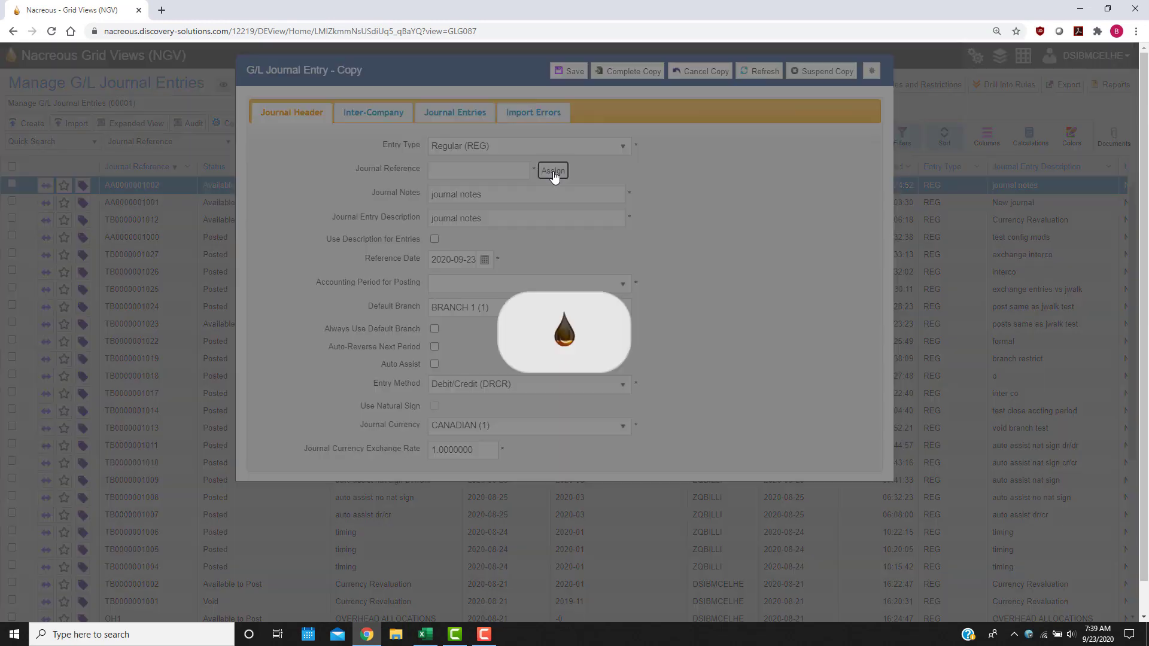
left_click(616, 286)
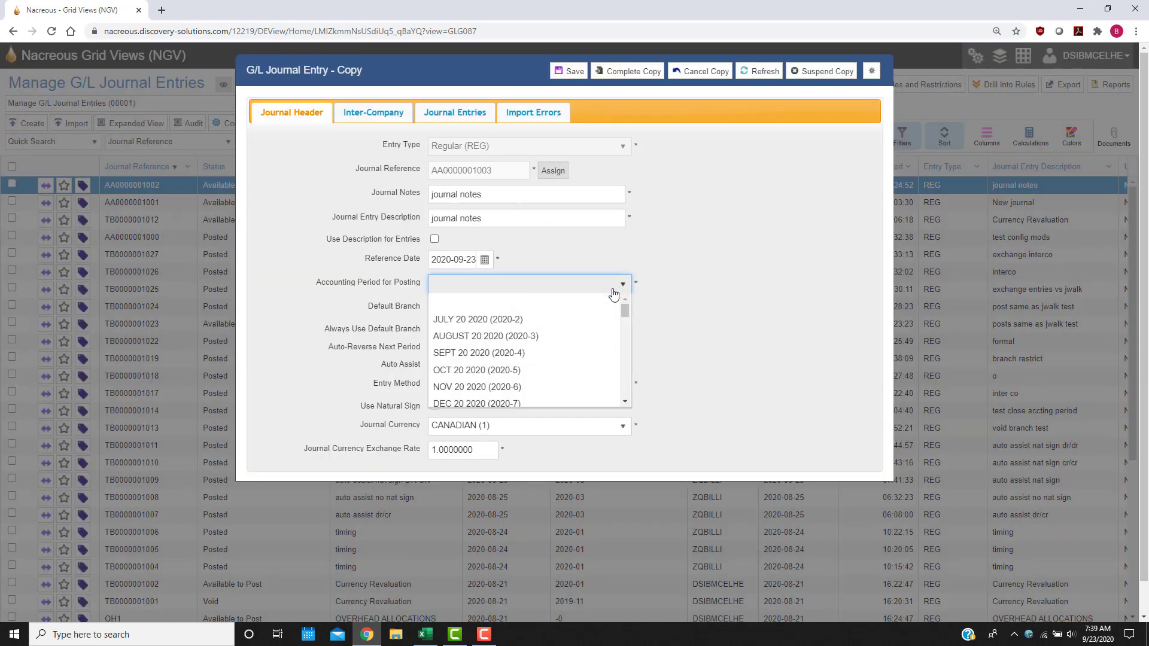
left_click(498, 377)
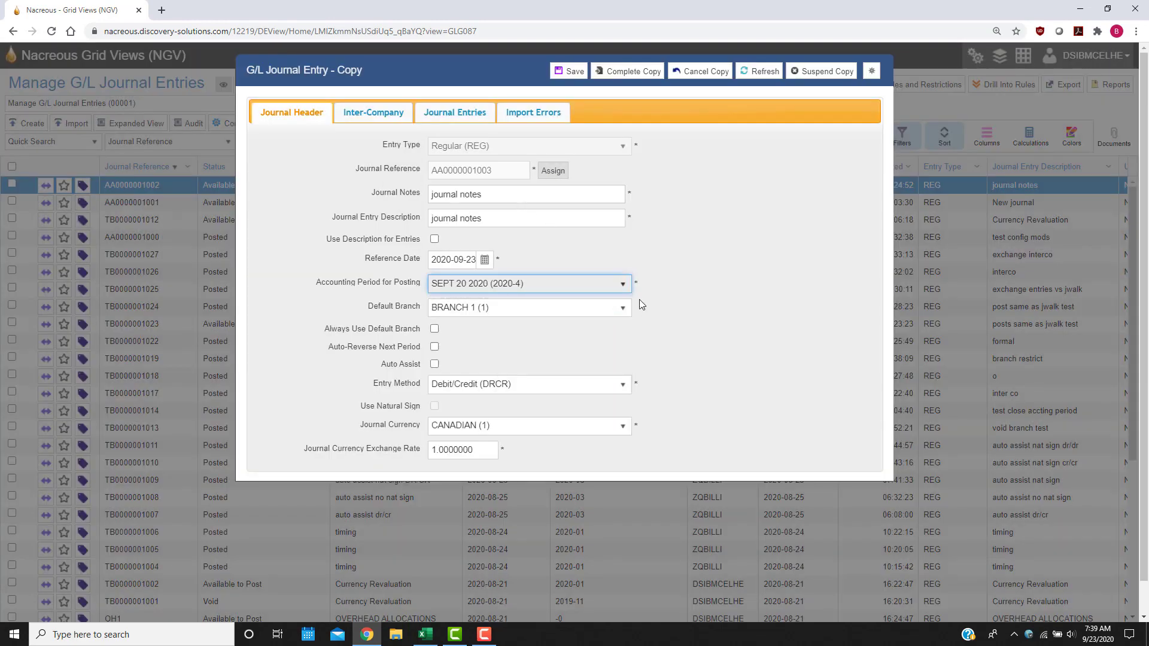
Check the copied journal lines and complete the copy, leaving Post Journal Entries to GL unselected
left_click(445, 115)
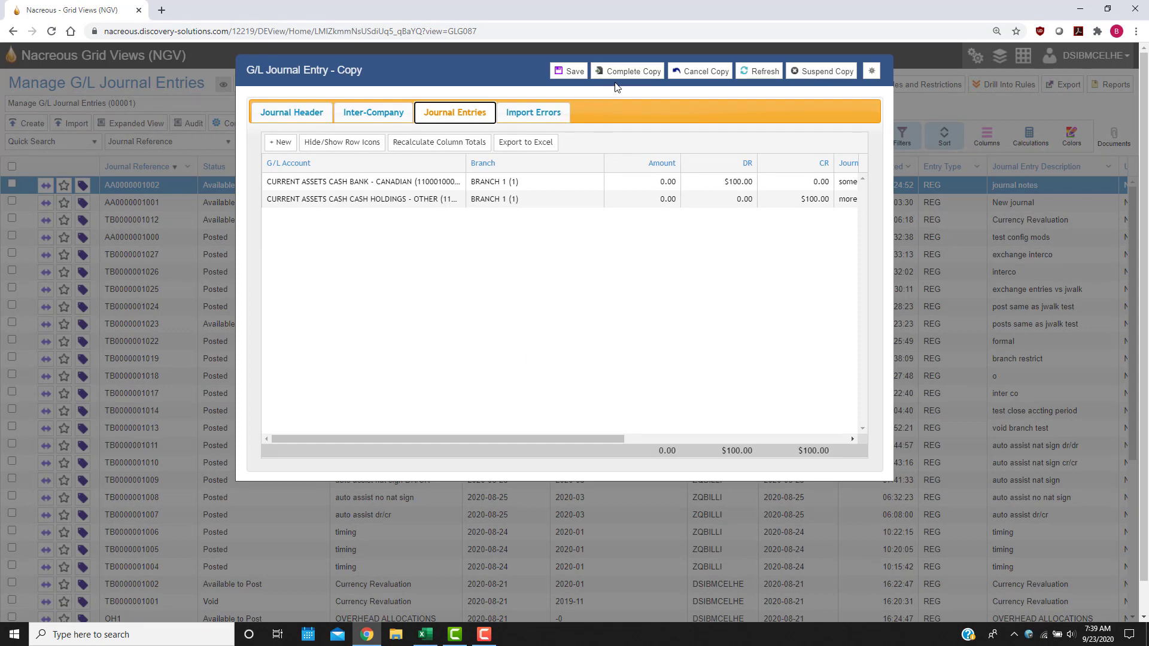
left_click(628, 71)
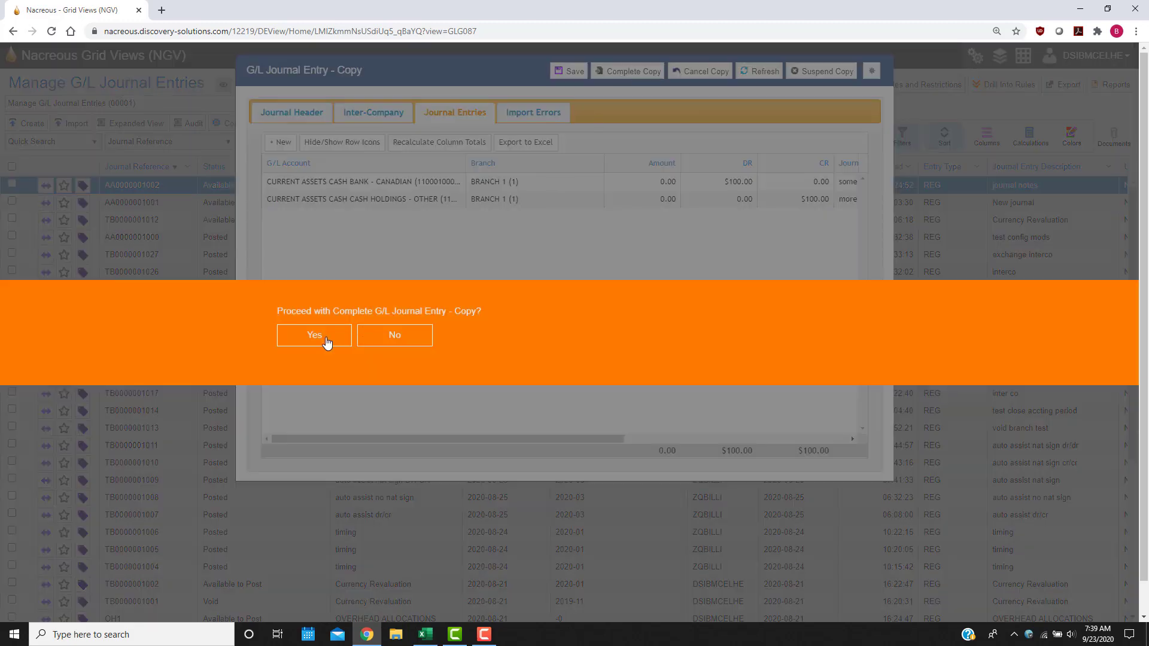
left_click(327, 343)
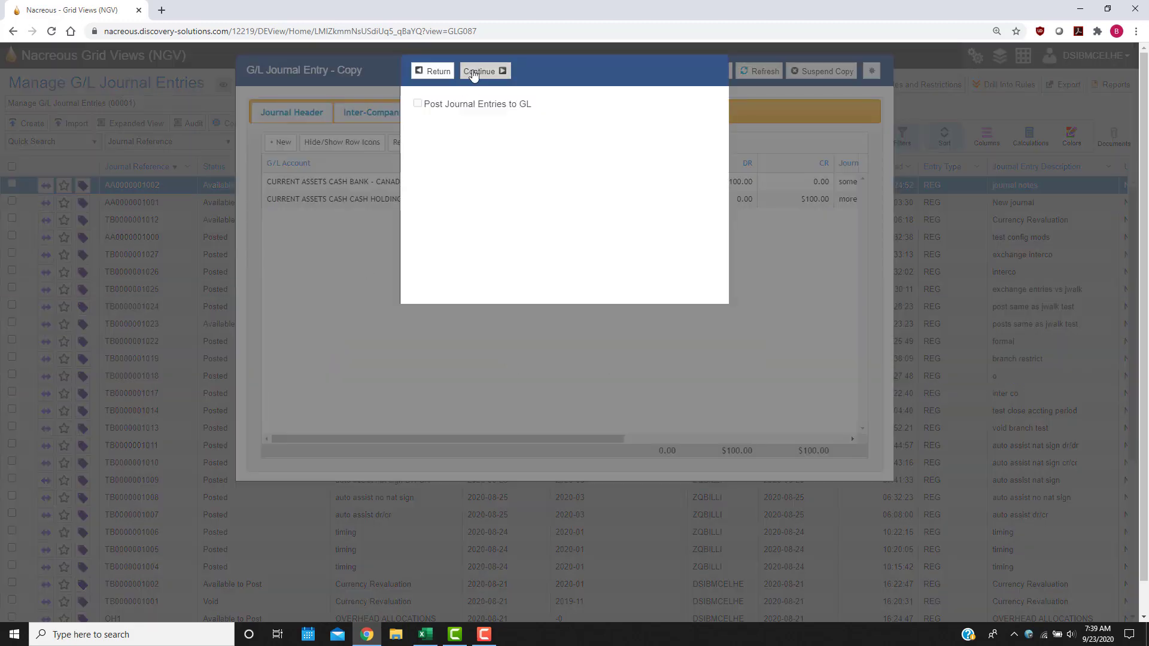
left_click(477, 72)
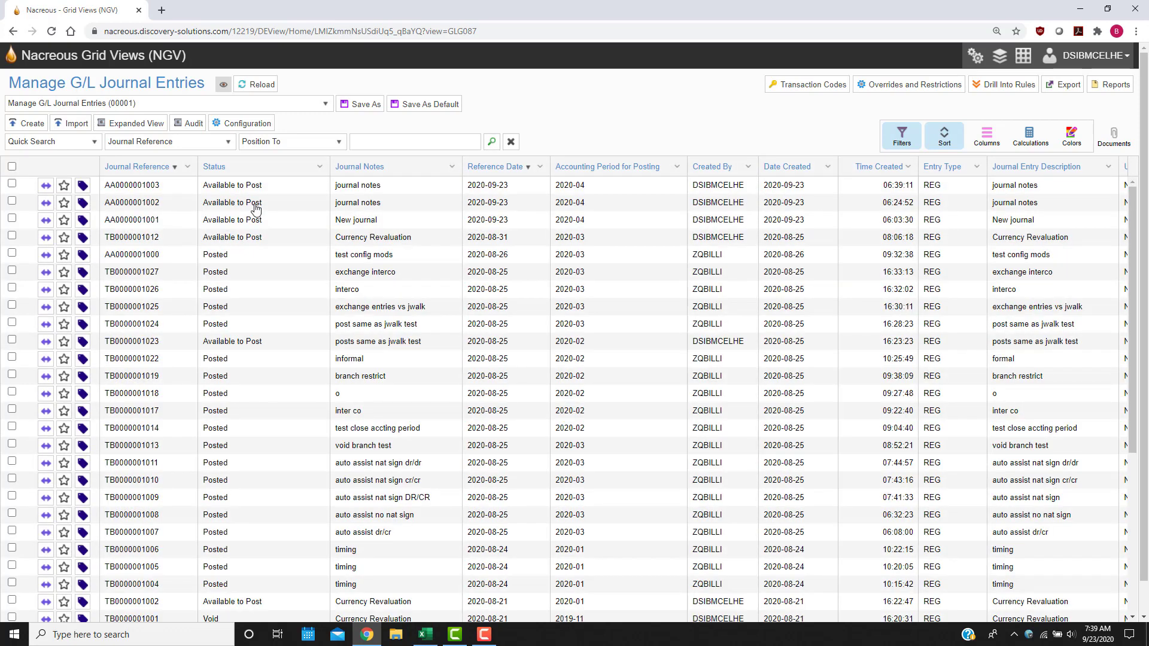
right_click(149, 204)
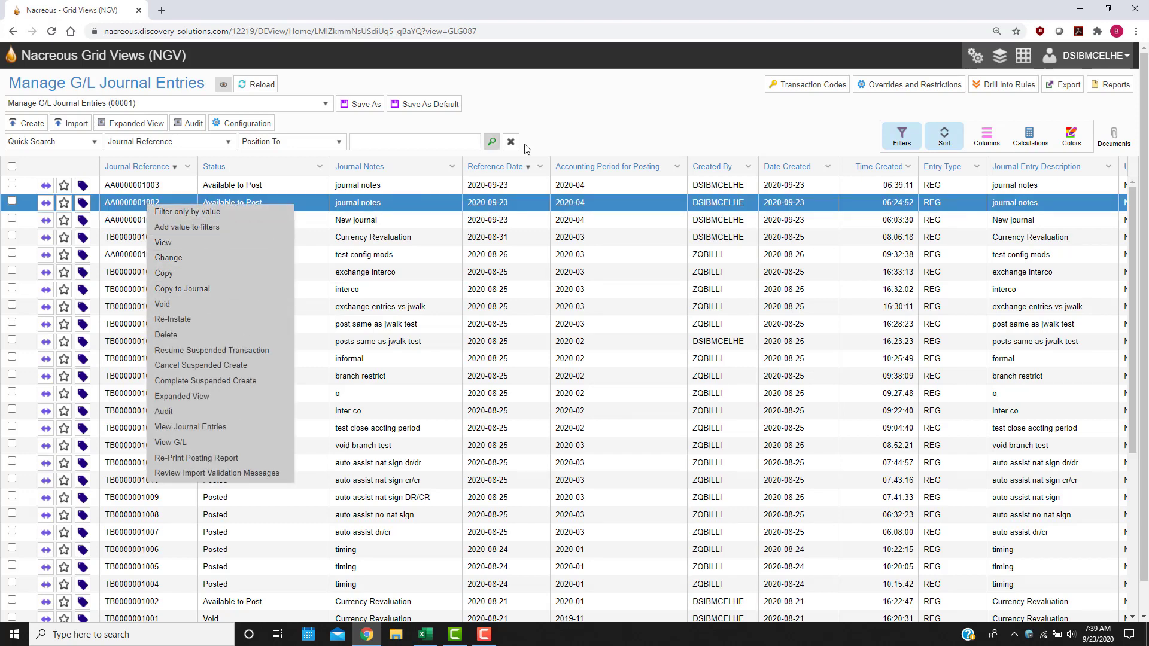
left_click(594, 119)
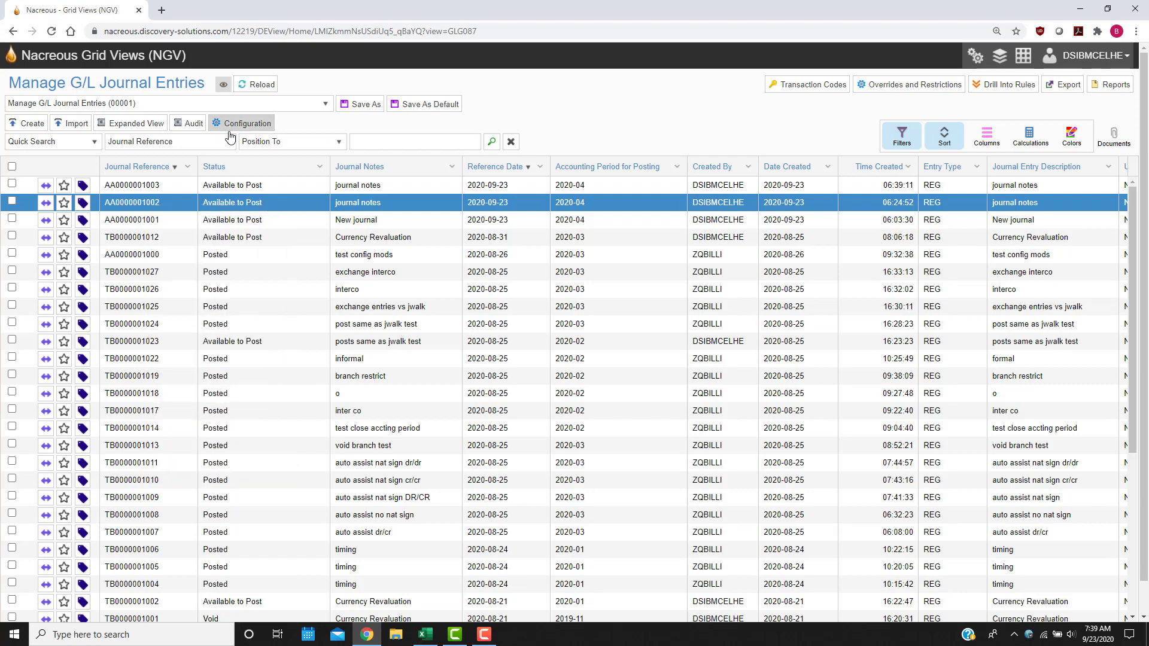
Start a new journal entry with entry type Recurring (RCR) and the journal reference RENT
left_click(16, 128)
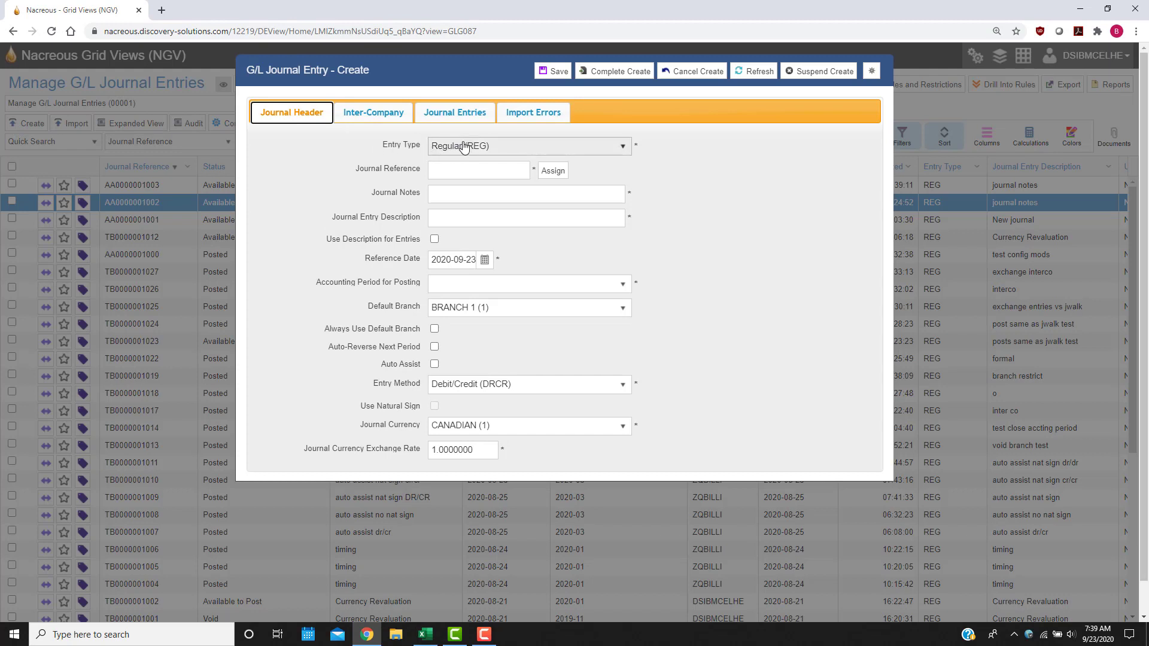
left_click(621, 146)
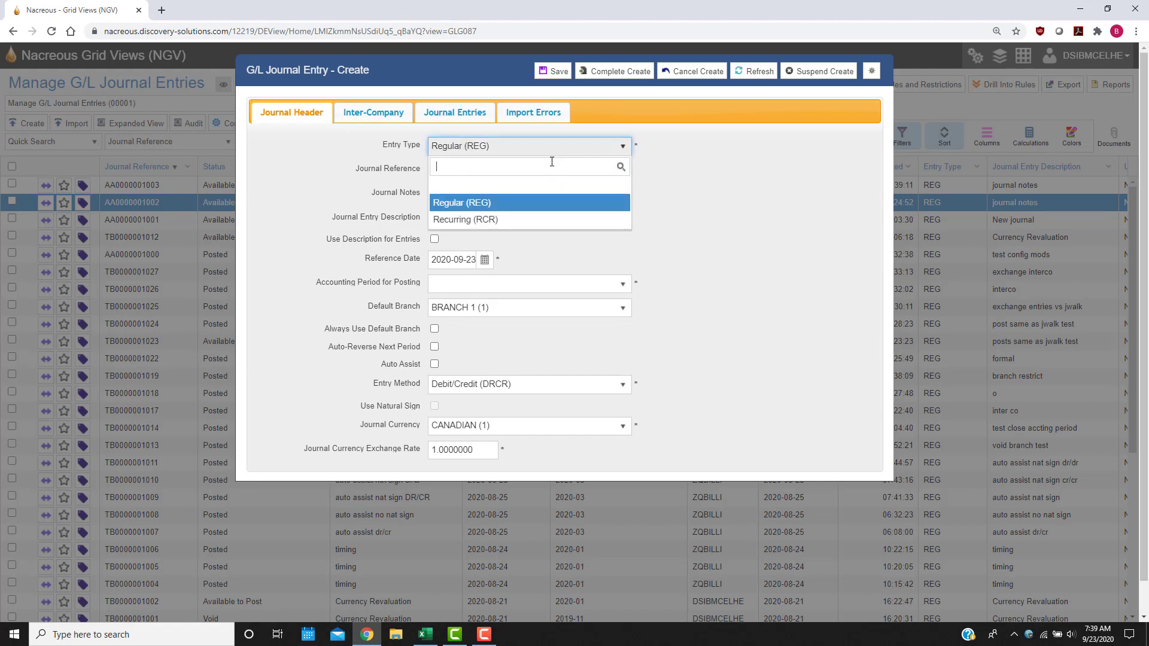
left_click(469, 220)
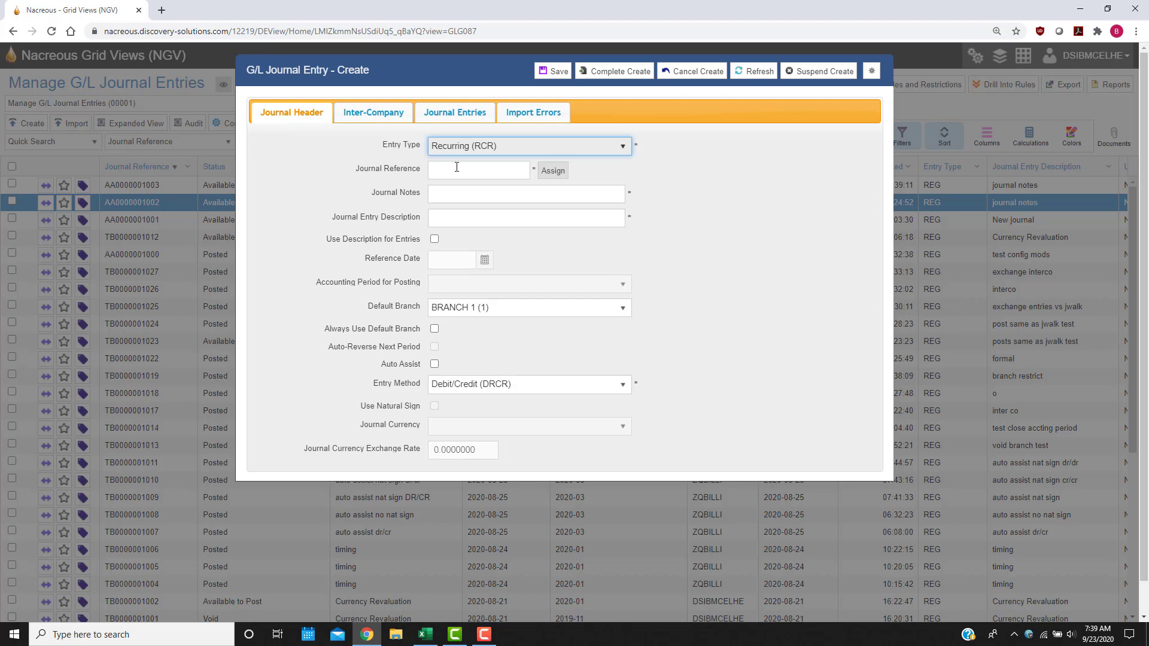
left_click(487, 175)
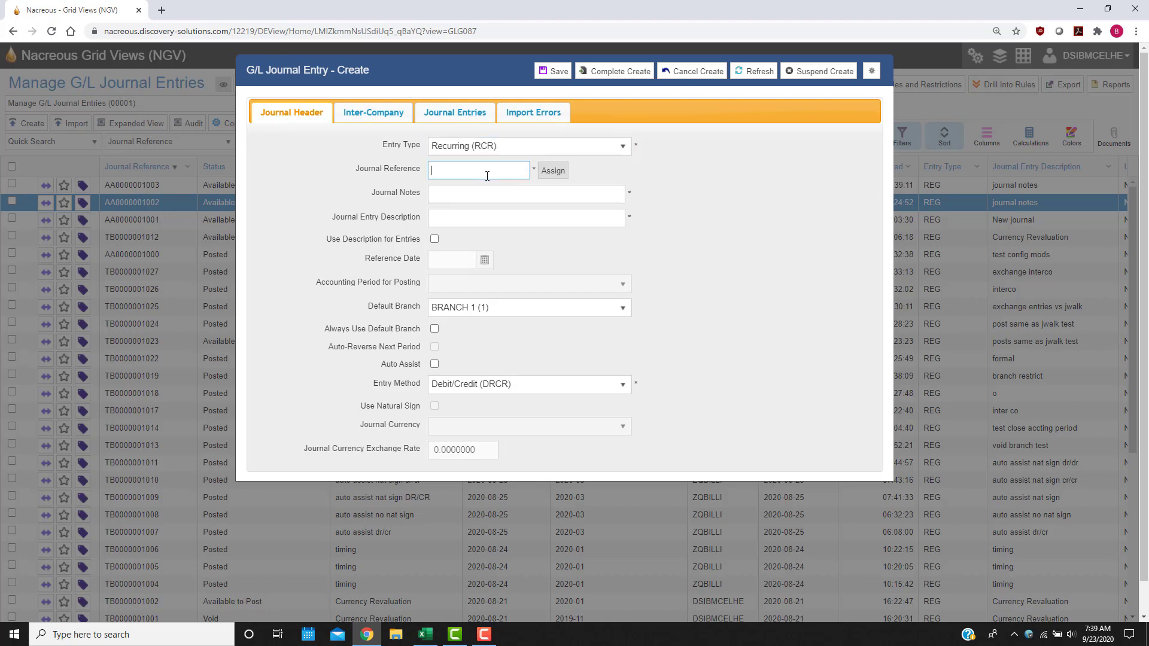
type("RENT")
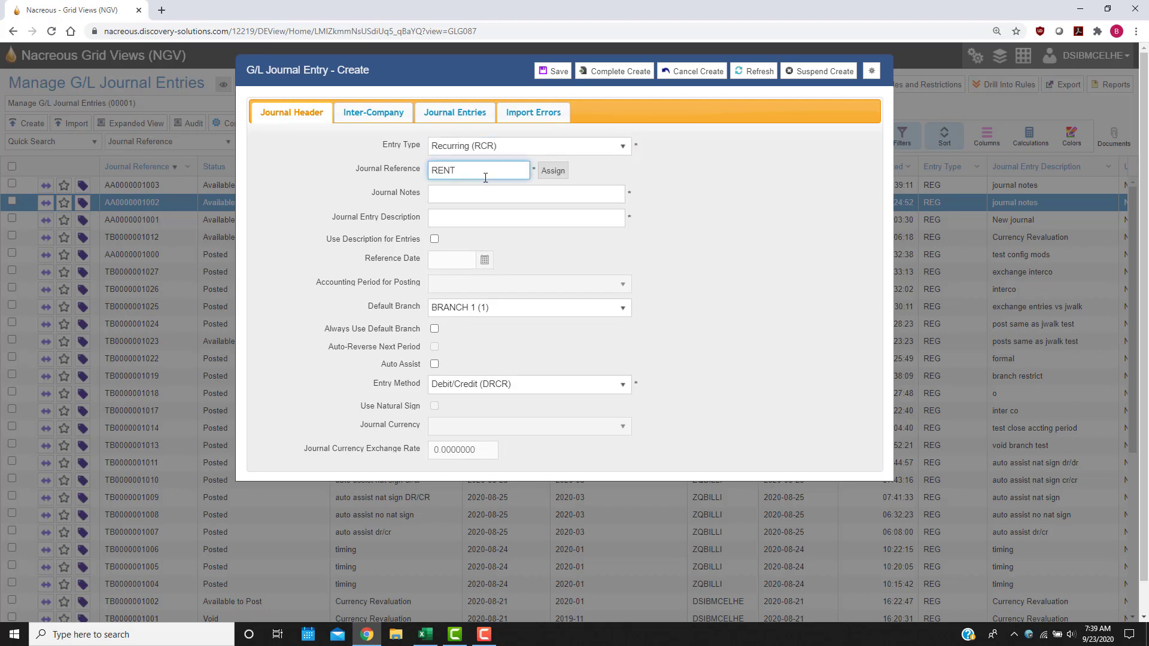
Enter "building a rent" as the recurring journal's notes and carry it over to its journal entry description
left_click(482, 192)
type("building a ren")
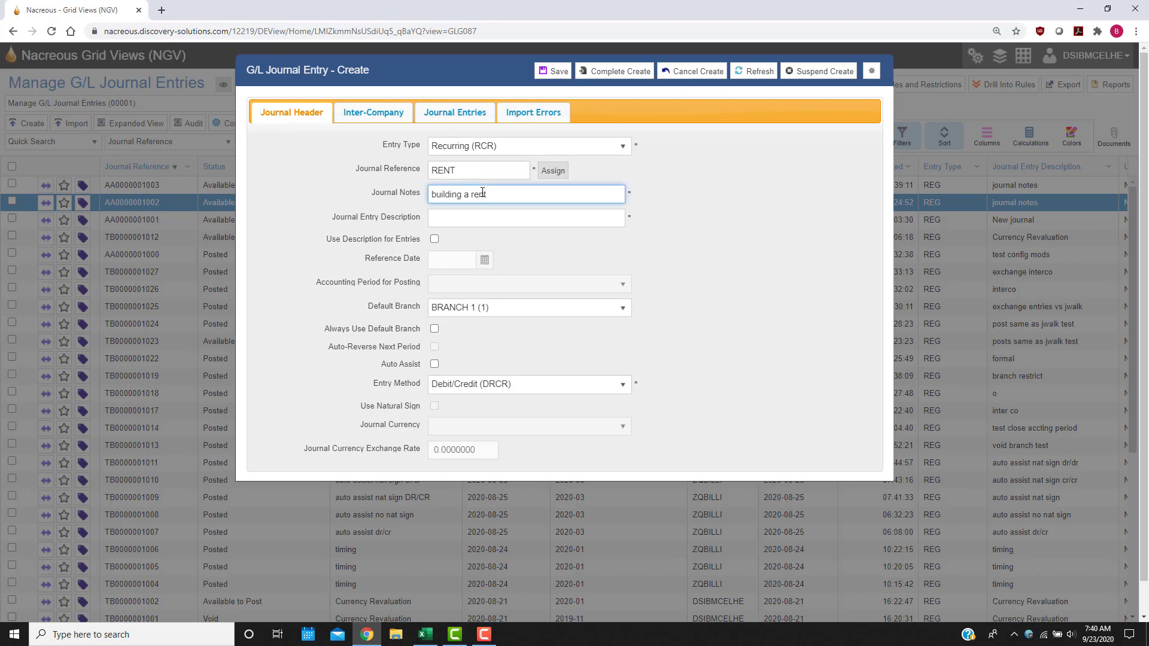
key("Tab")
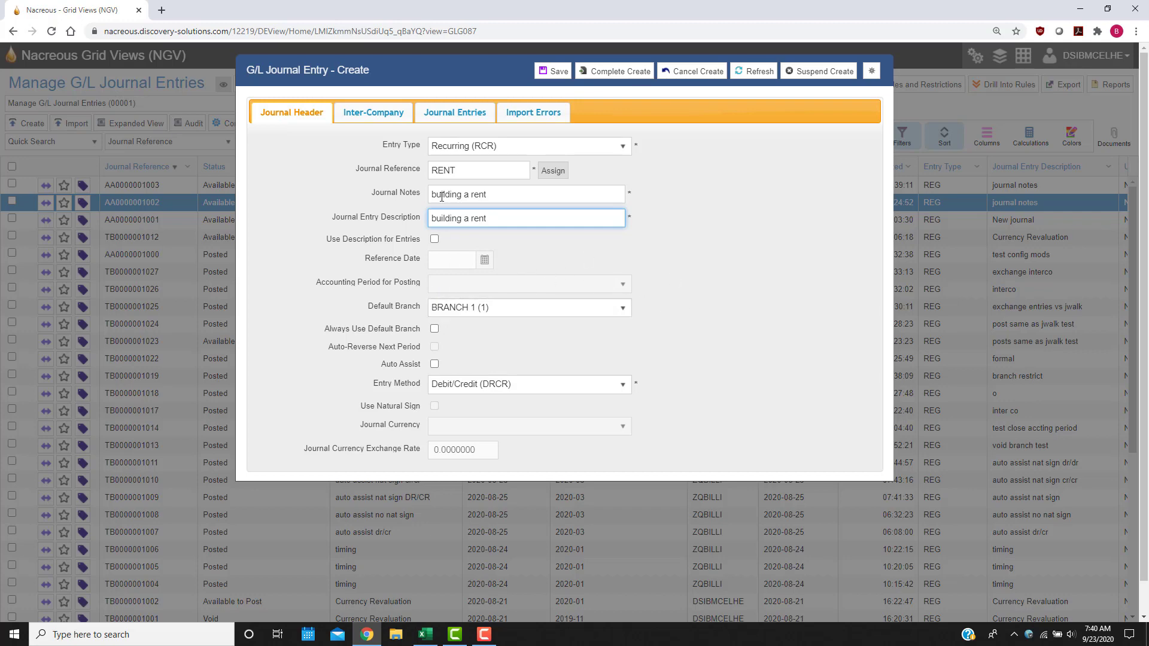
Add a first entry line for the EXPENSES ADVERTISING & PROMOTION ADVERTISING account with a debit of 5000
left_click(459, 112)
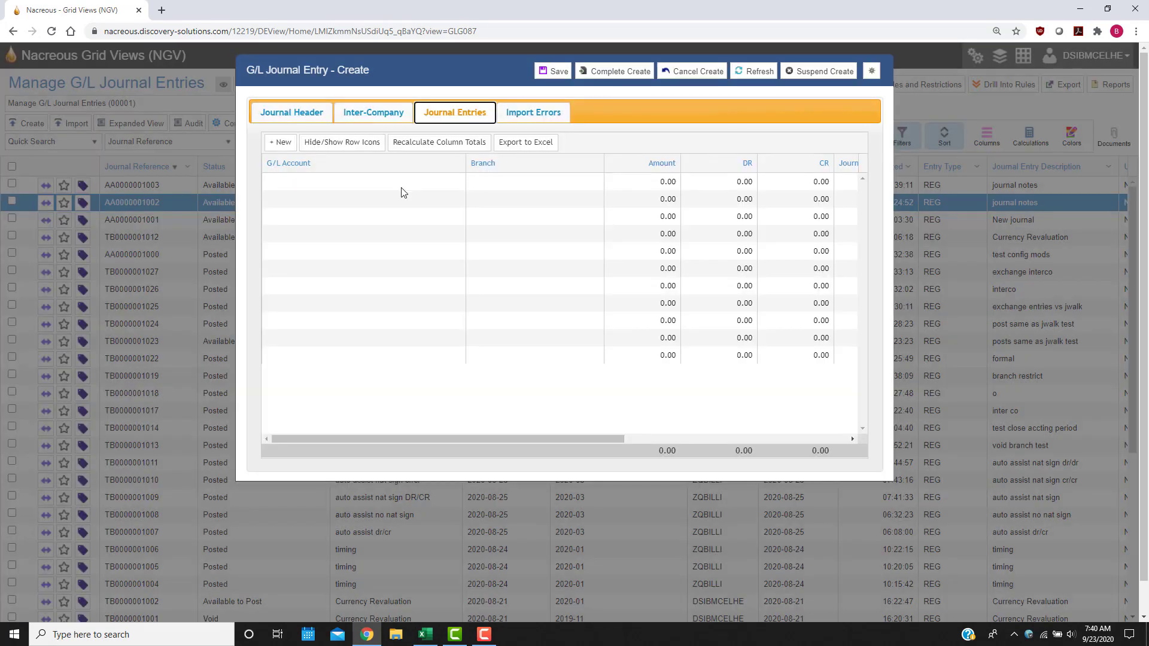
left_click(401, 189)
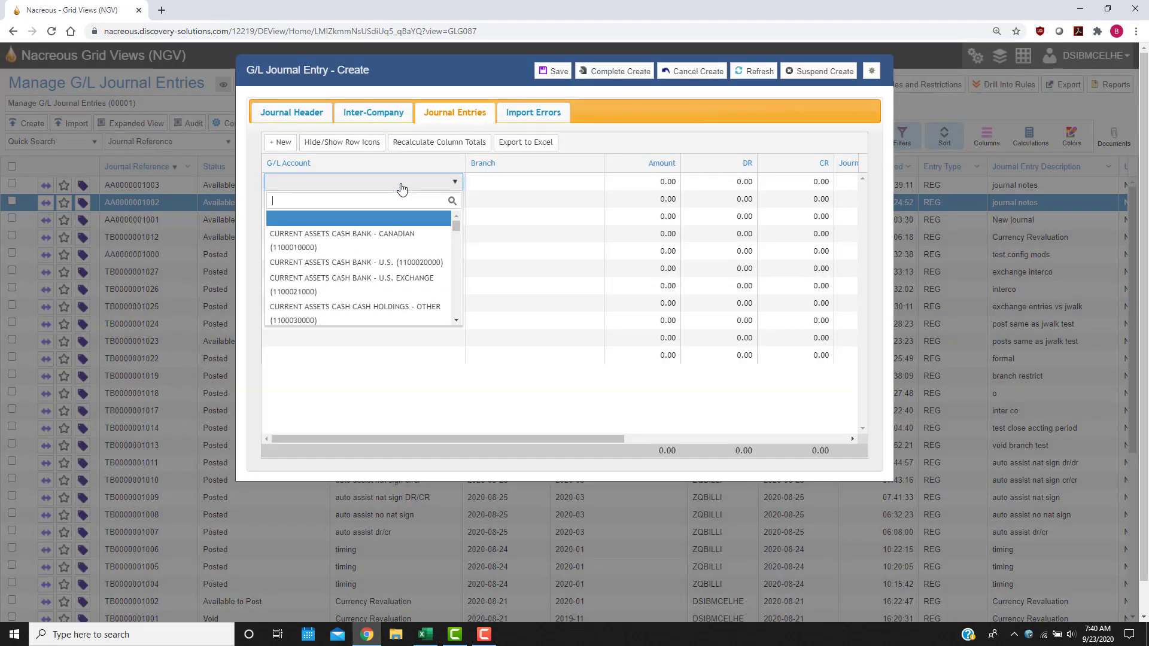
key("Return")
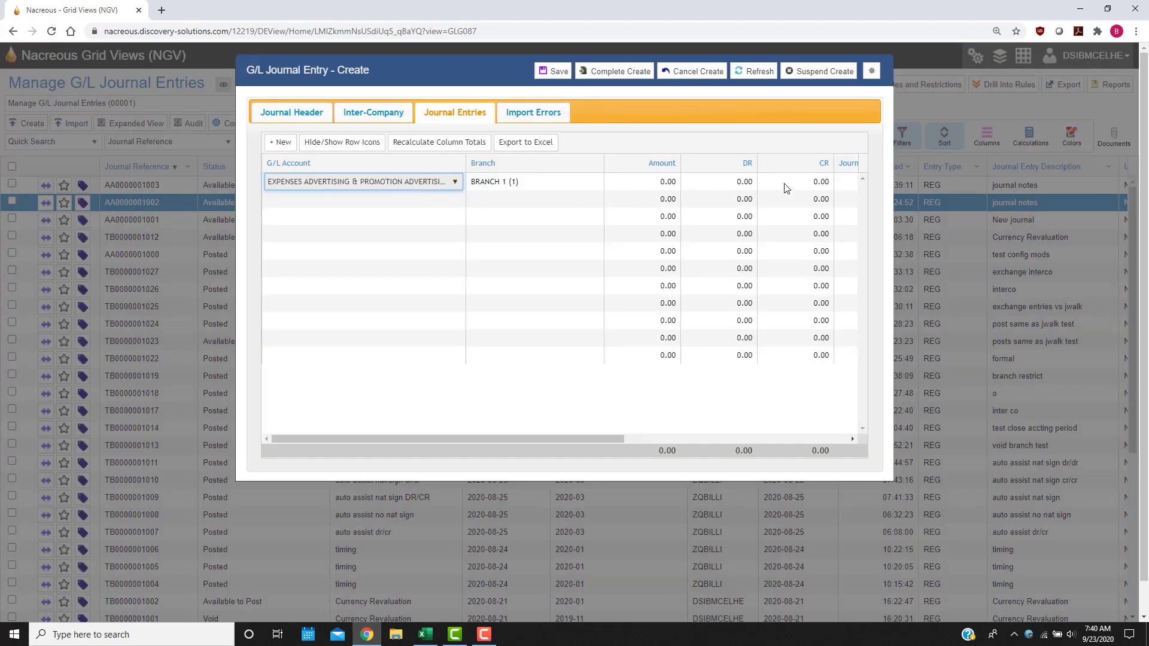
left_click(738, 183)
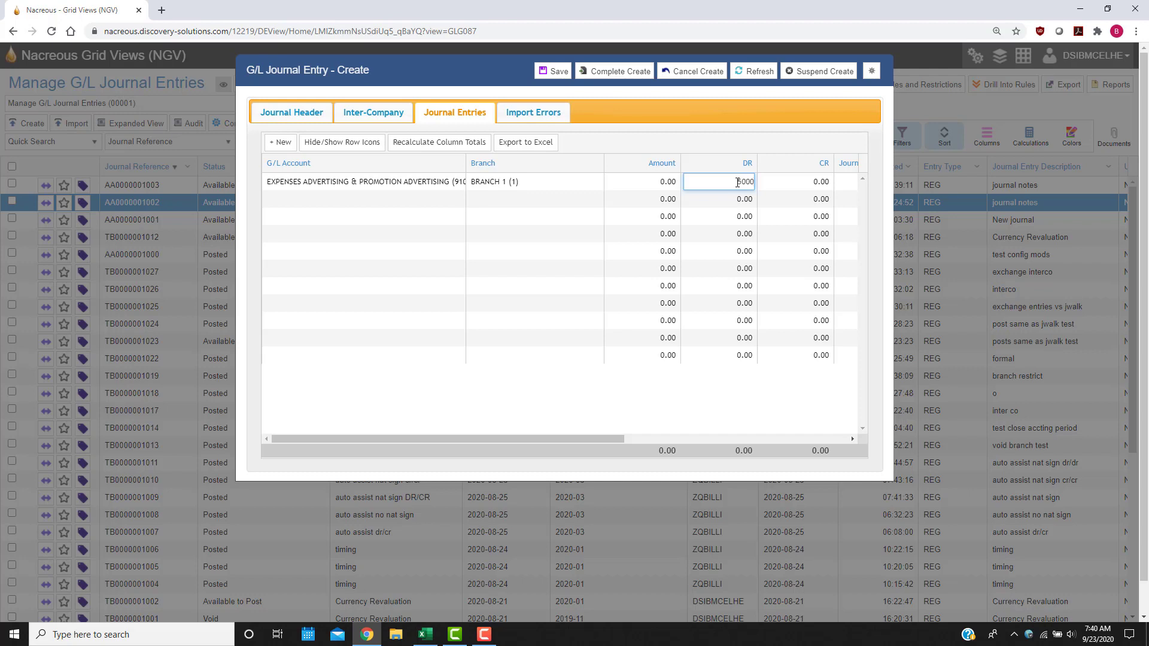
type("5000")
key("Tab")
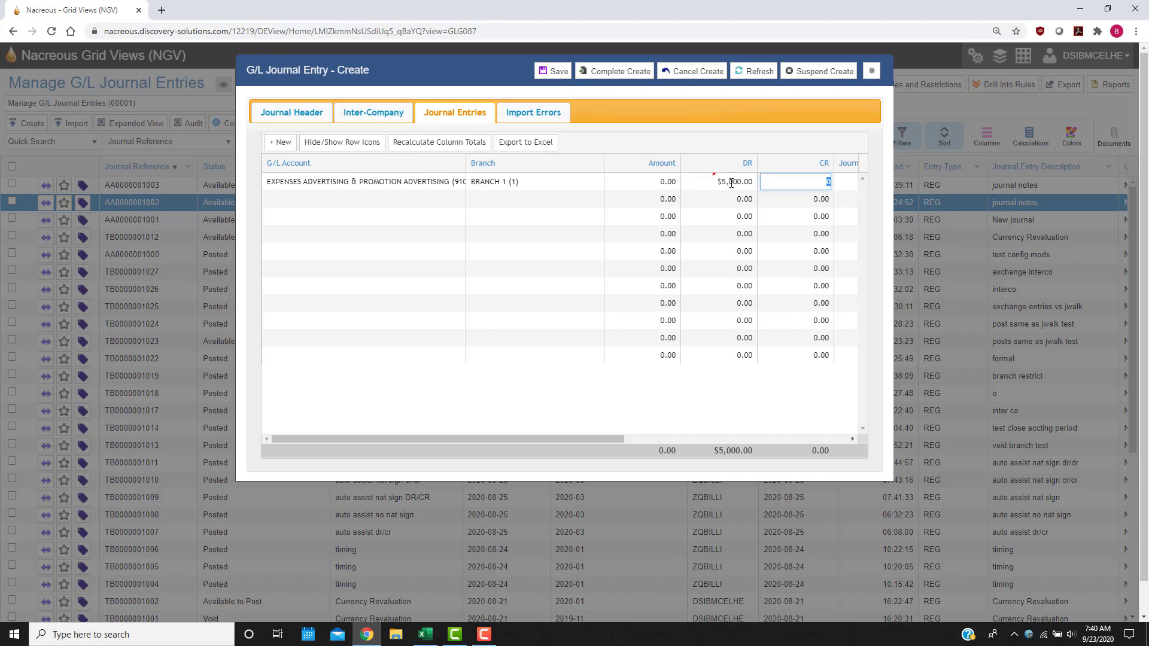
Add a second entry line for the CURRENT ASSETS CASH BANK - CANADIAN account with a credit of 5000
left_click(445, 195)
left_click(447, 198)
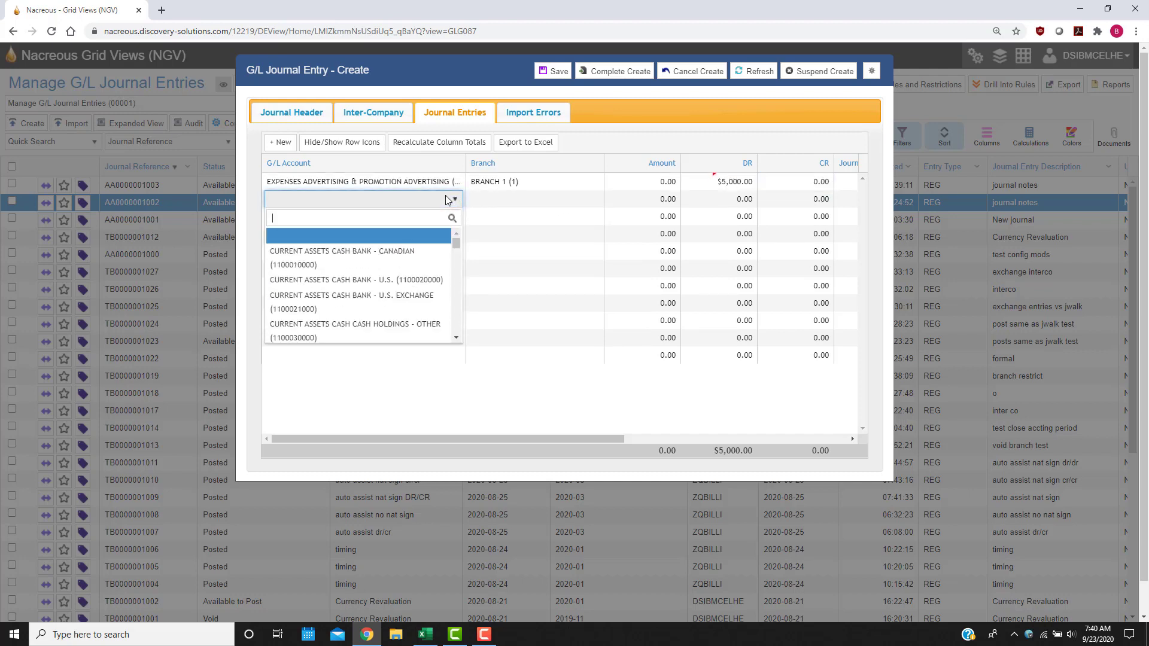
left_click(381, 256)
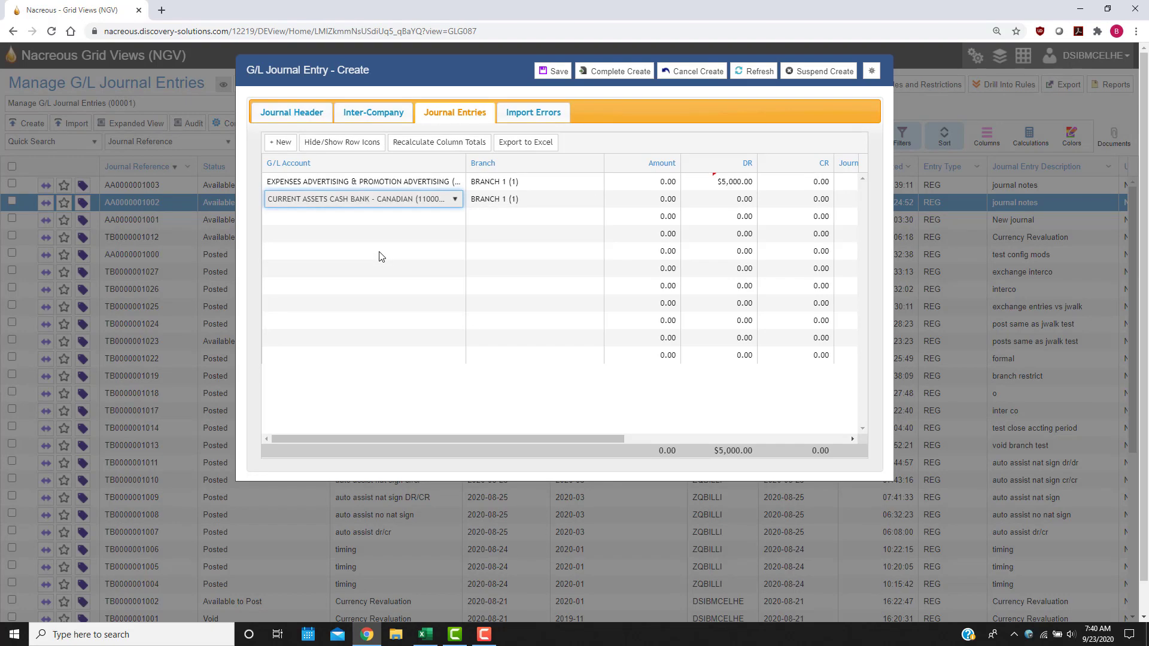
key("Tab")
key("Tab")
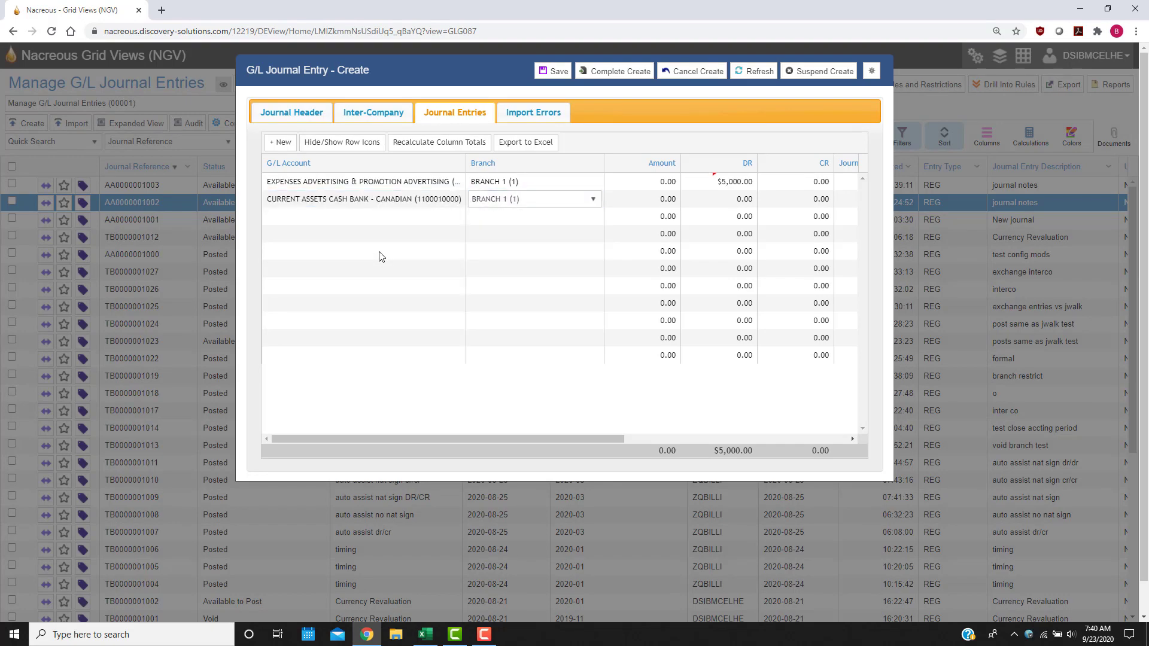
key("Tab")
key("Tab")
type("5000")
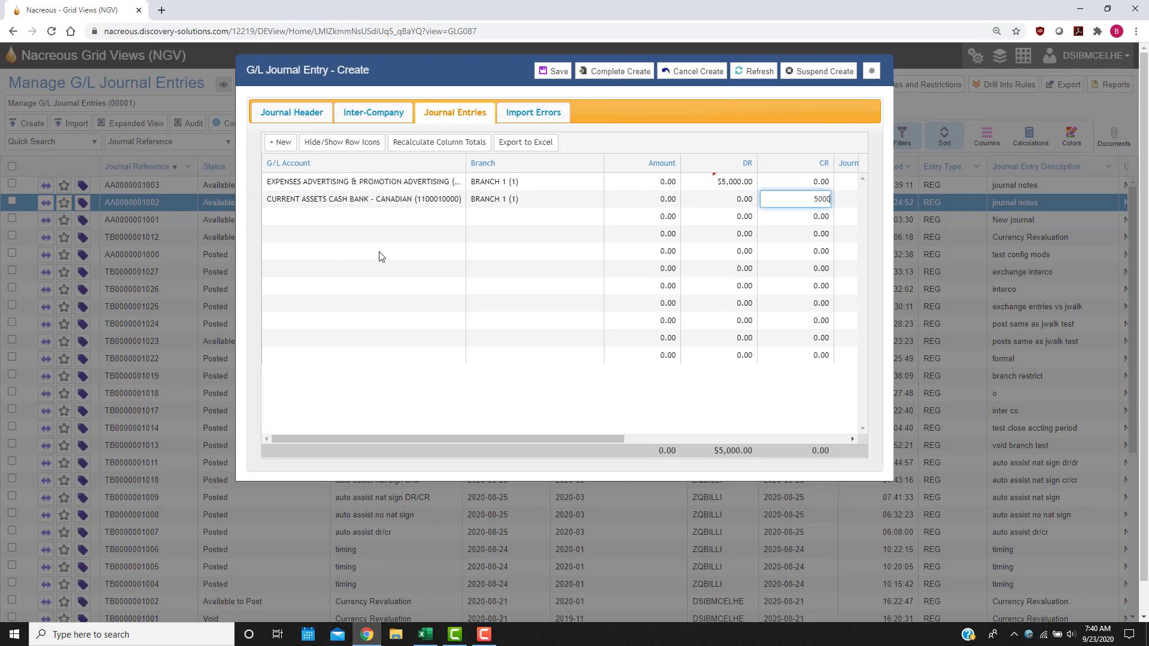
key("Tab")
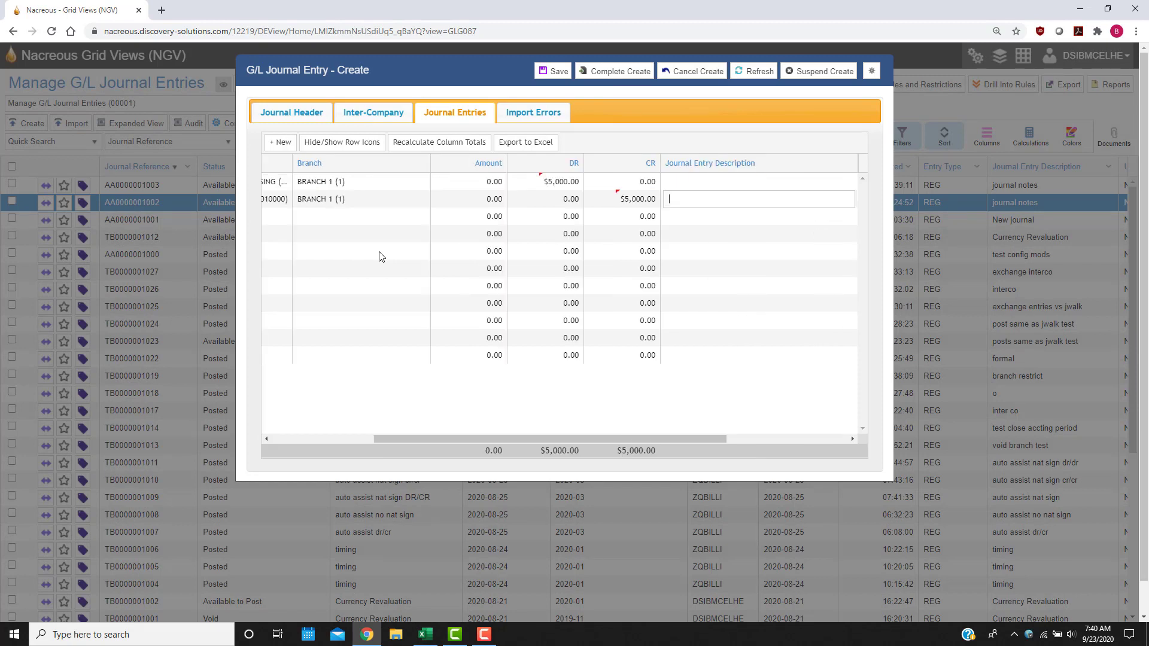
Complete the creation of the recurring RENT journal, leaving Post Journal Entries to GL unselected
left_click_drag(603, 439, 501, 439)
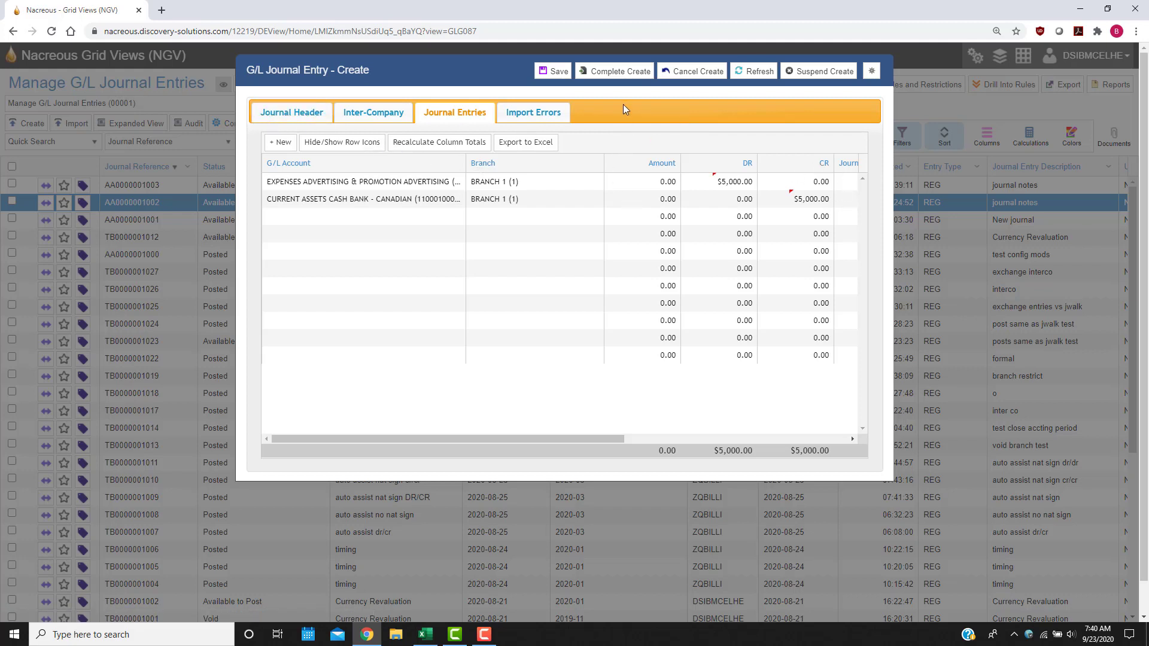
left_click(630, 71)
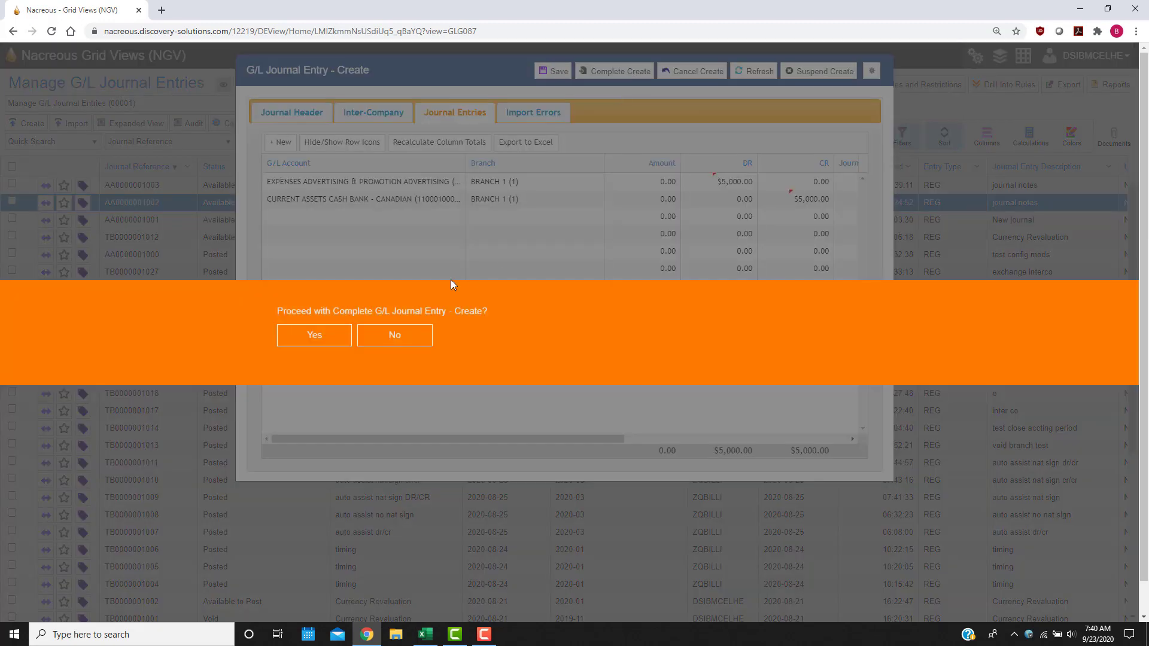
left_click(316, 345)
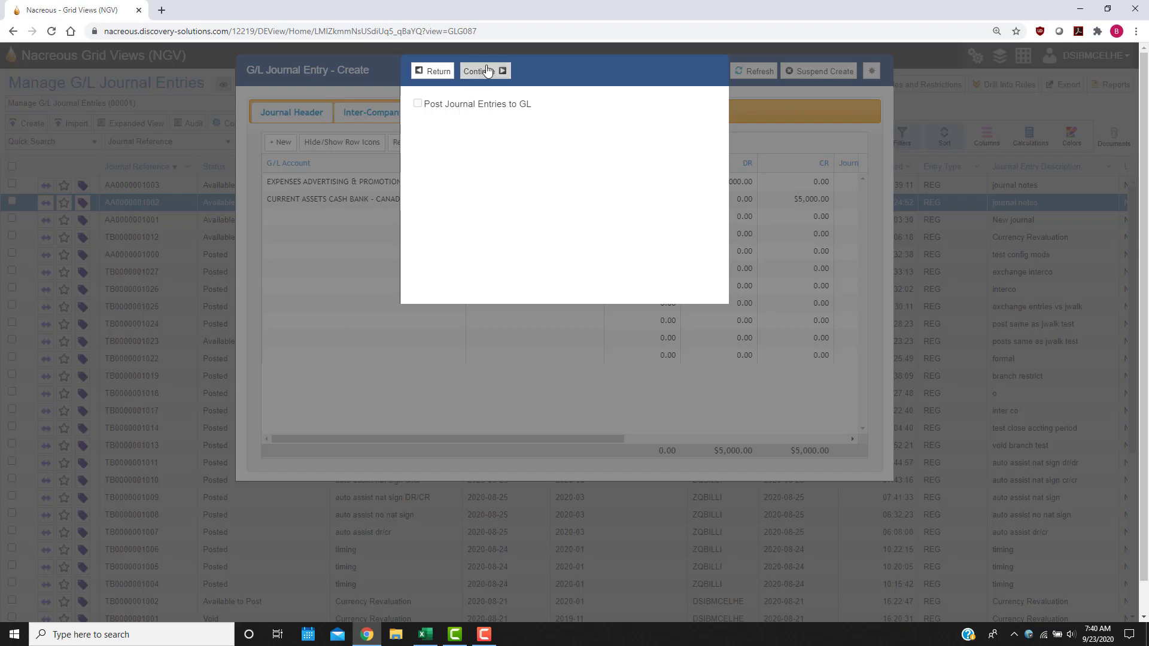
left_click(487, 71)
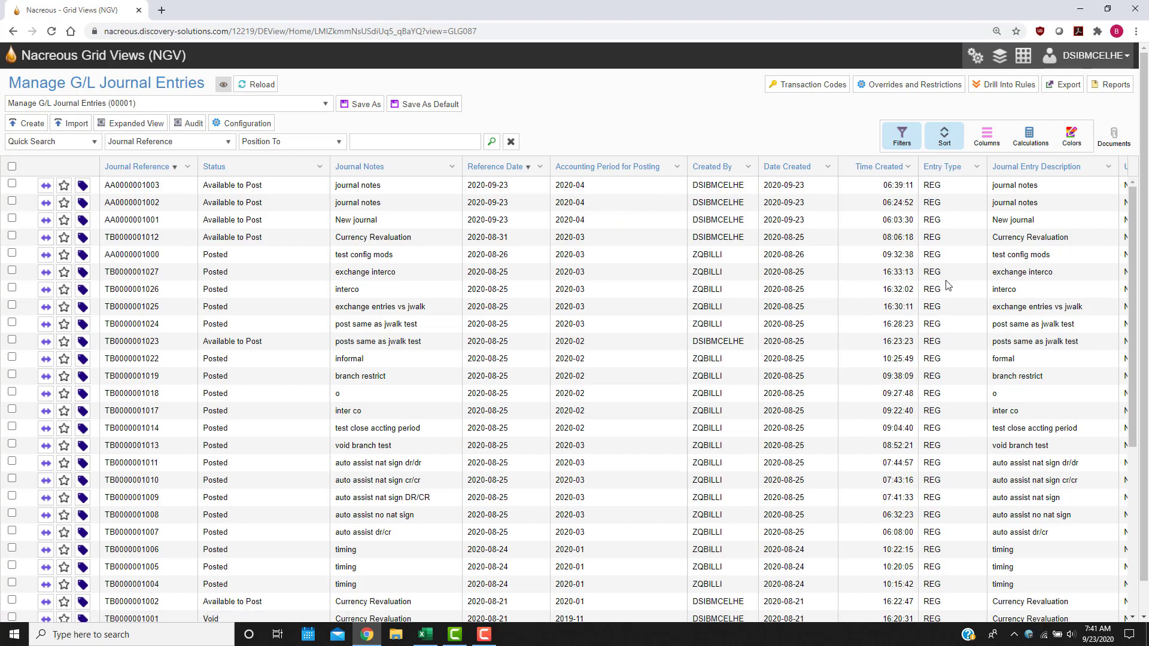
scroll(952, 333, "down", 5)
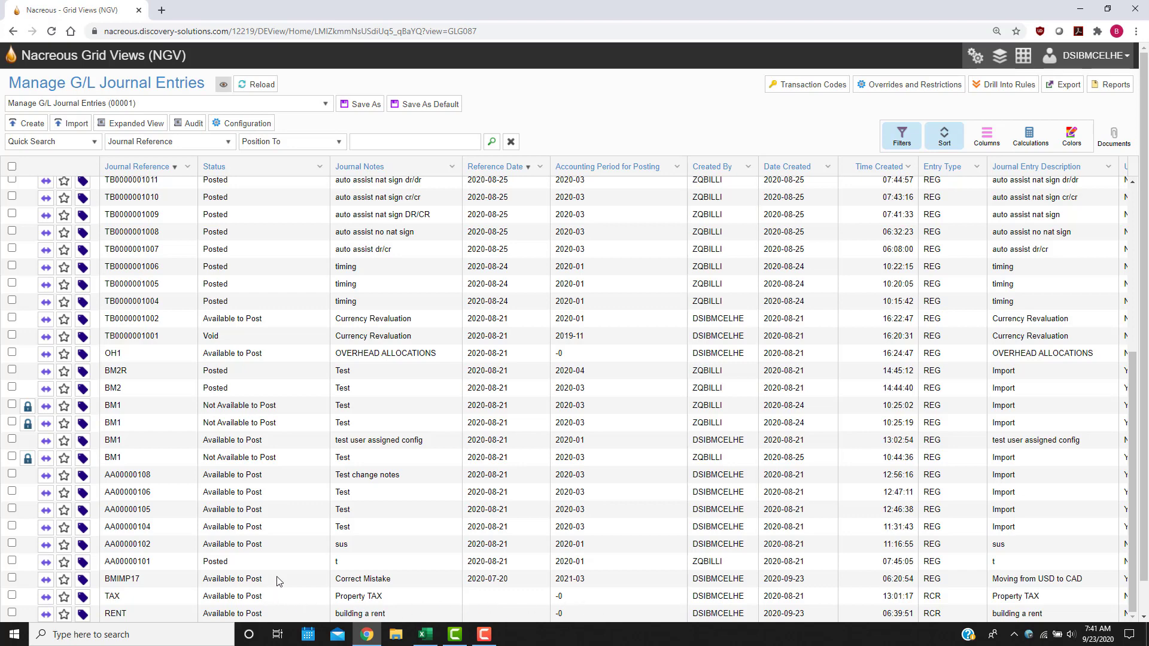
right_click(120, 612)
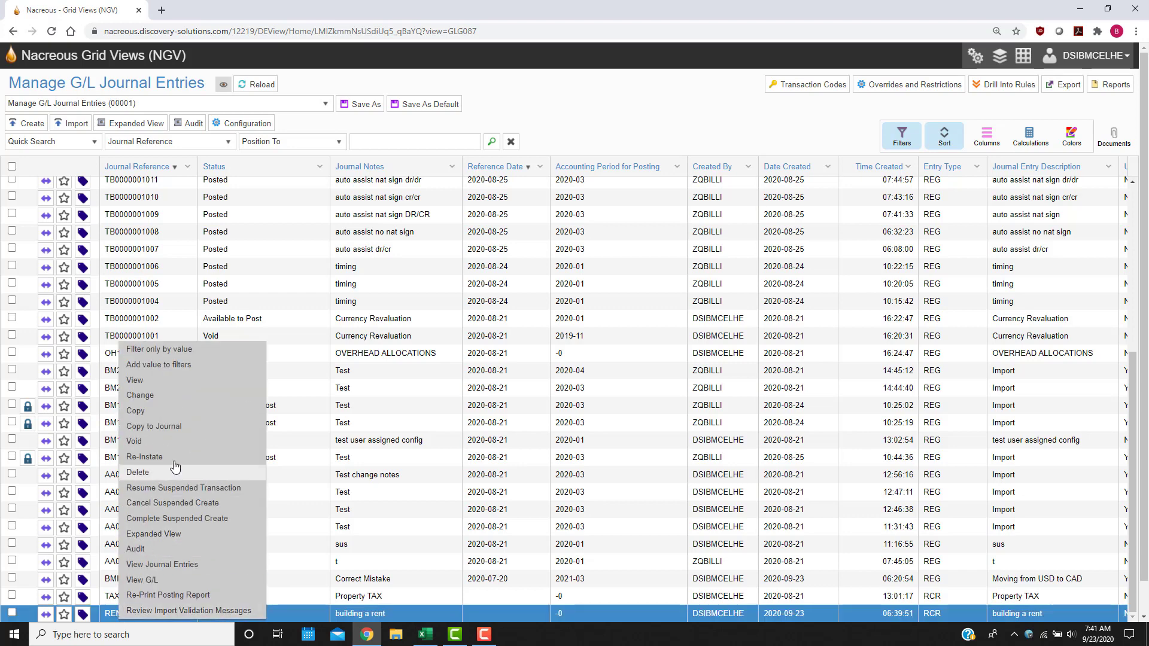
left_click(185, 432)
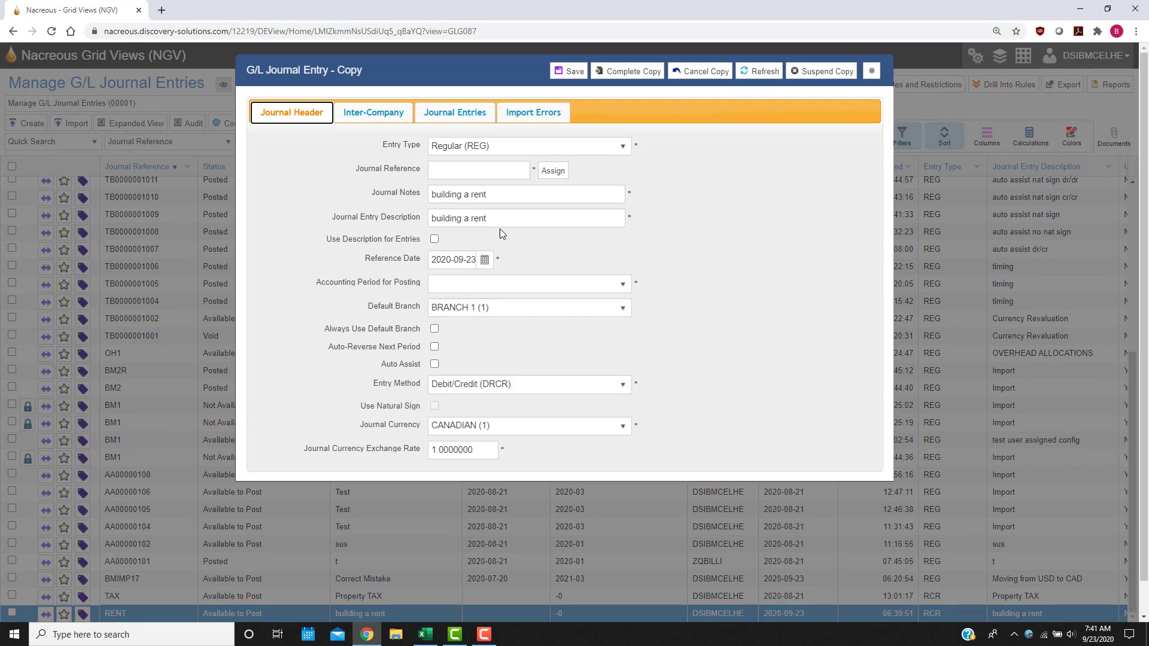
left_click(553, 171)
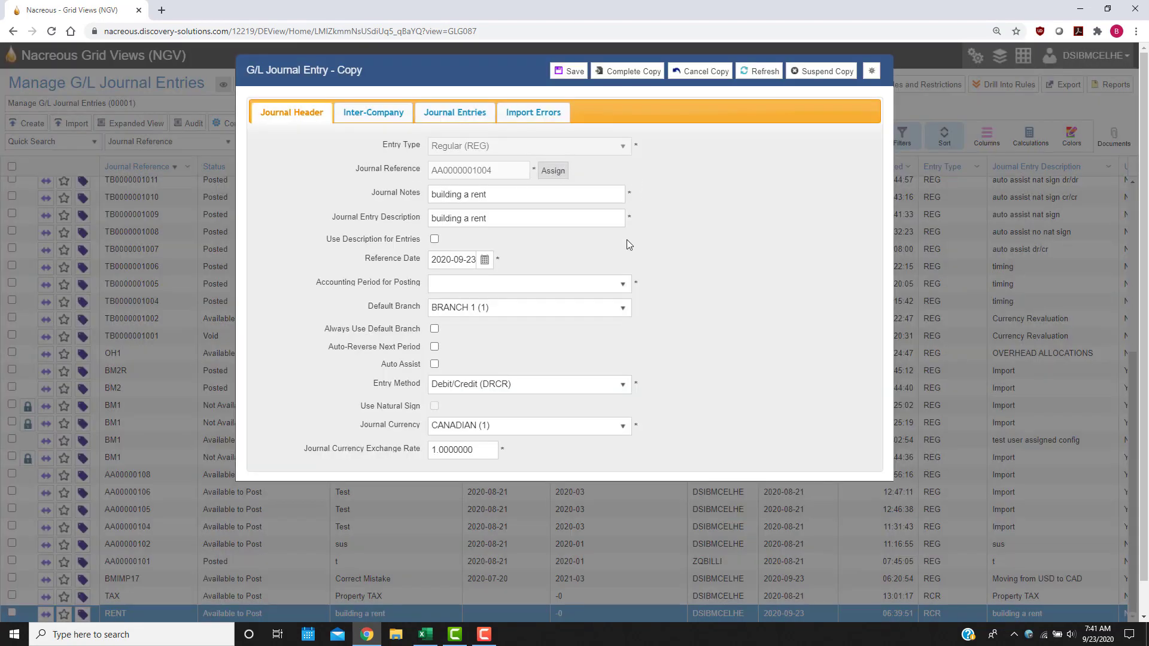
left_click(617, 285)
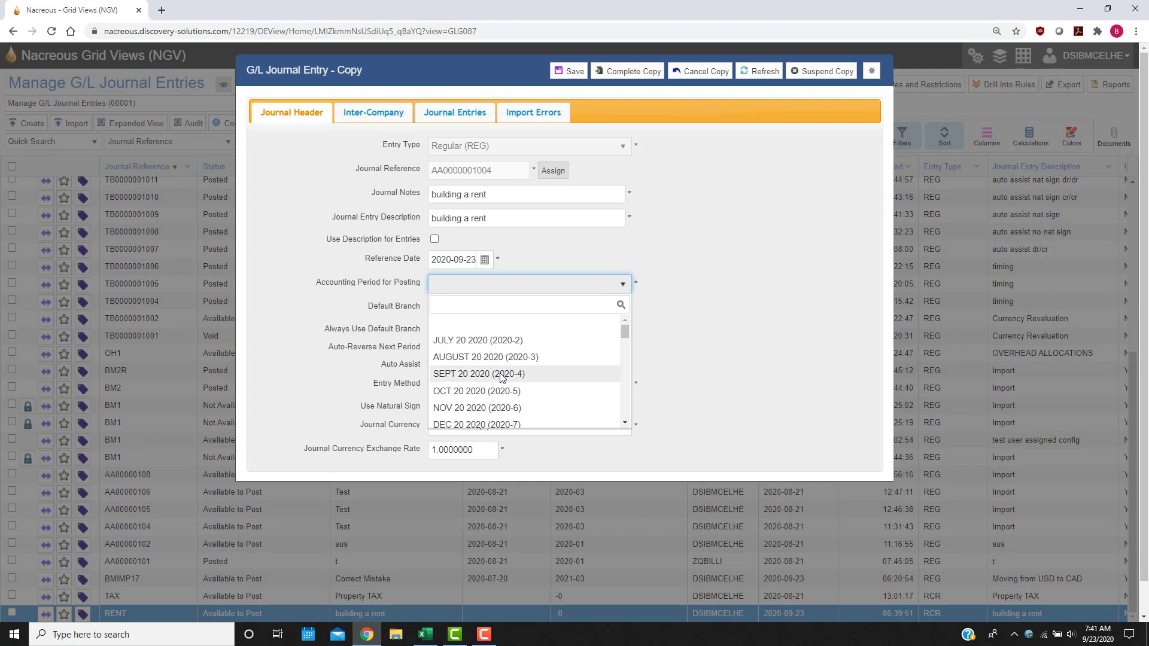
left_click(502, 375)
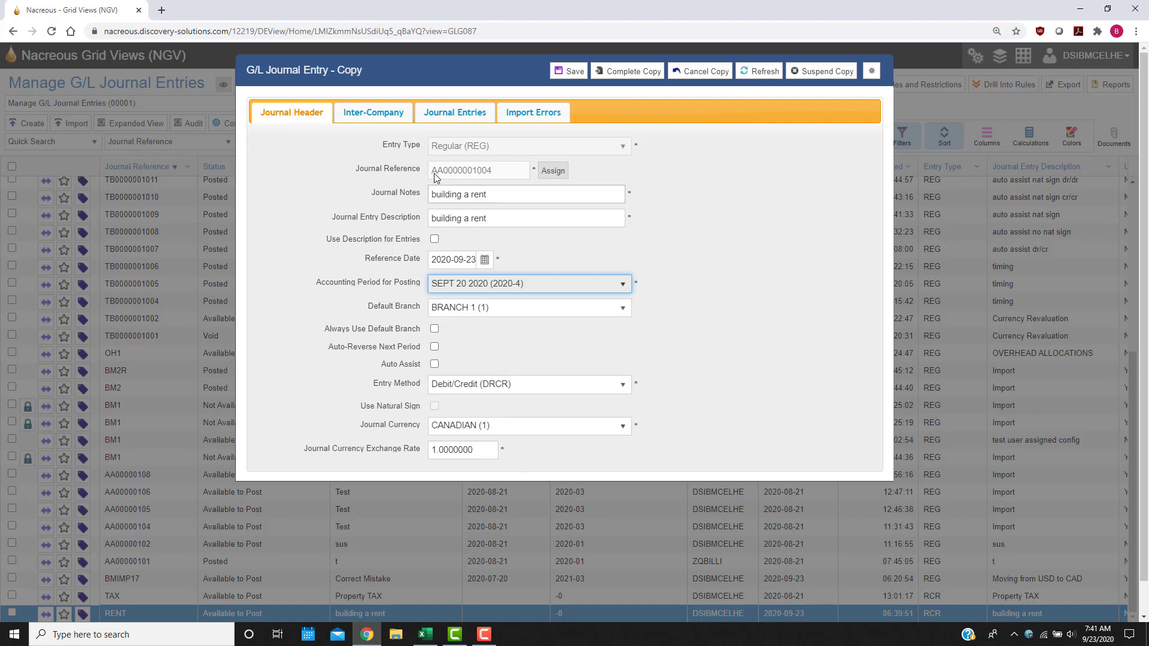
Check the entry lines copied from RENT and complete the copy without posting the entries to GL
left_click(456, 119)
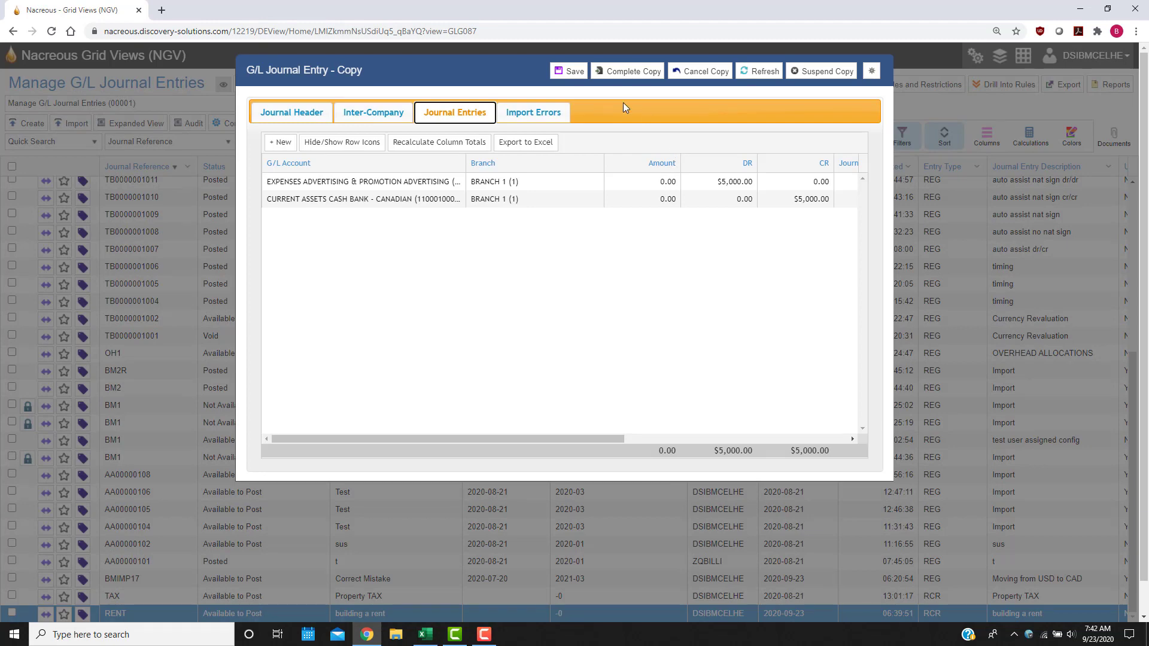
left_click(640, 73)
left_click(334, 336)
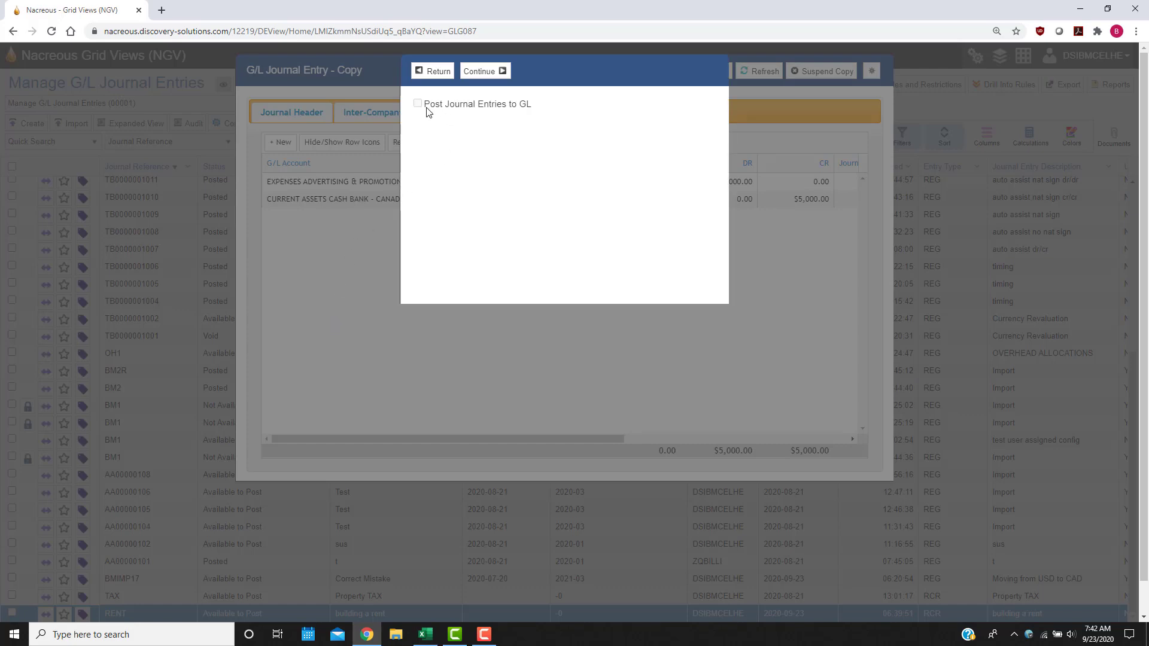
mouse_move(418, 108)
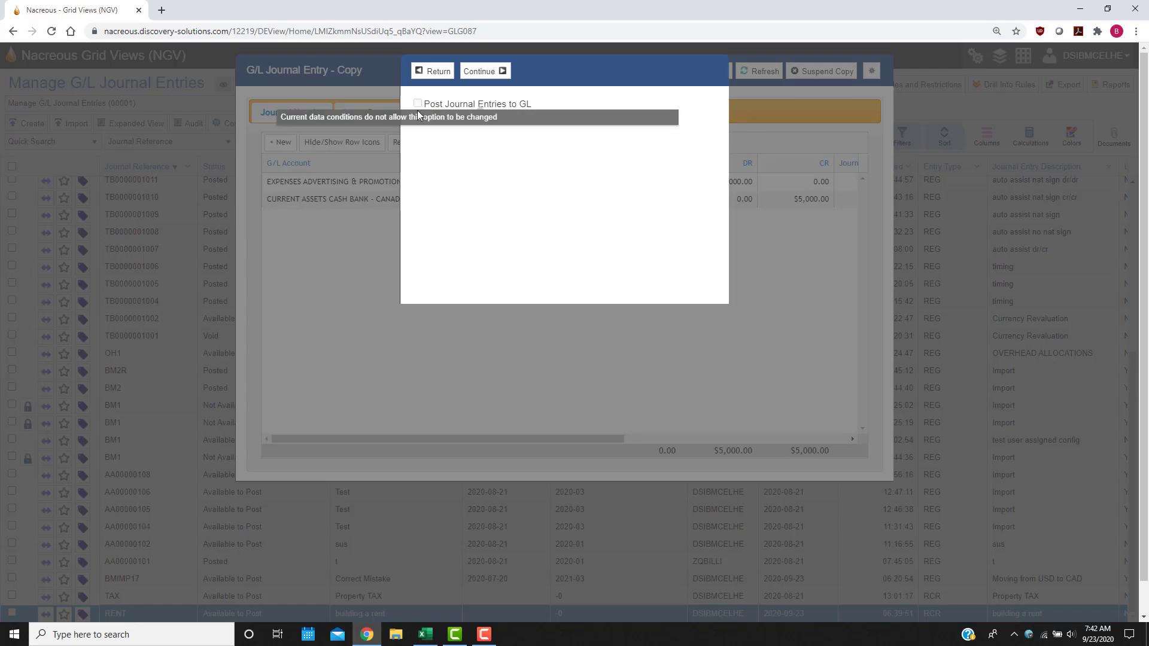
left_click(494, 73)
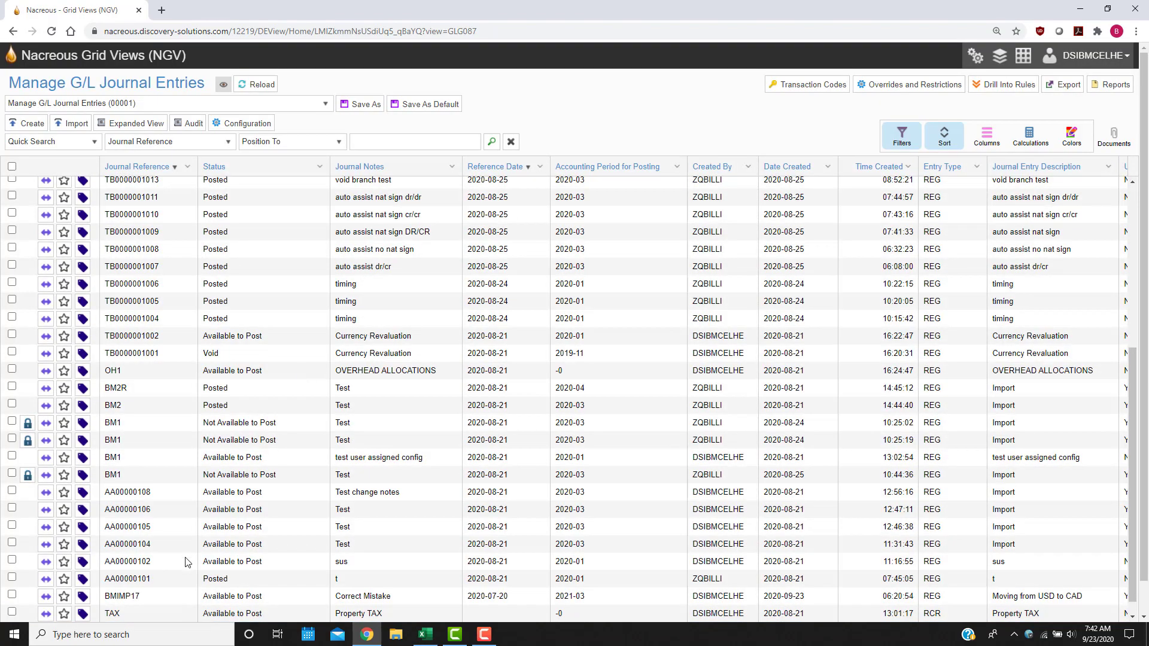
scroll(186, 563, "up", 4)
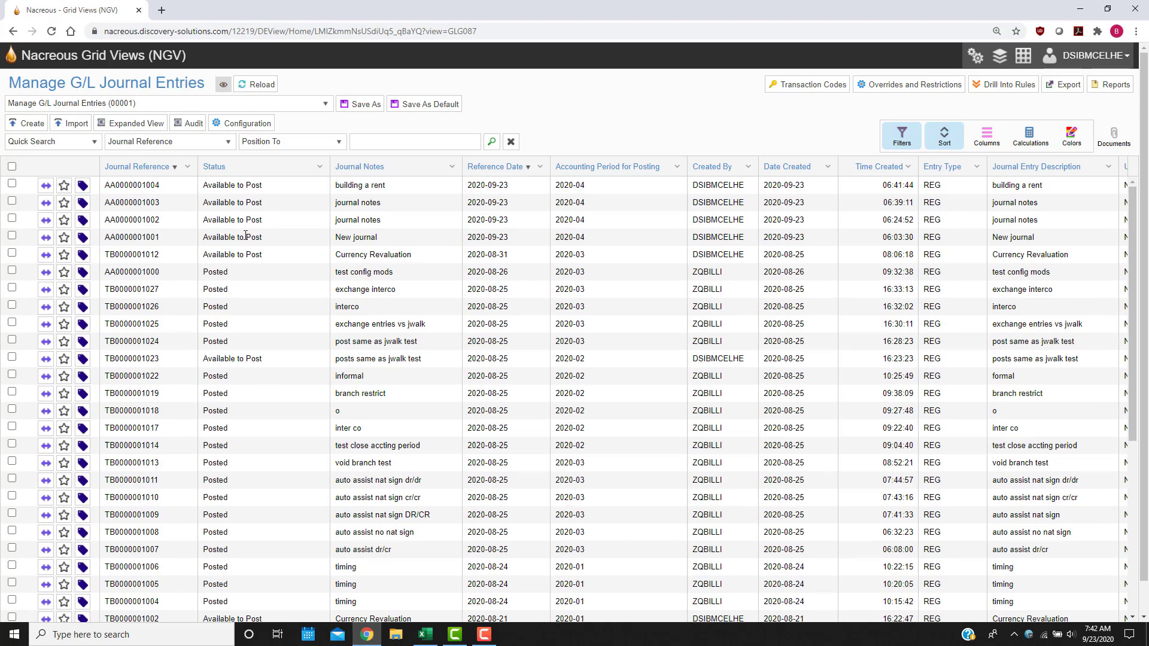
right_click(129, 186)
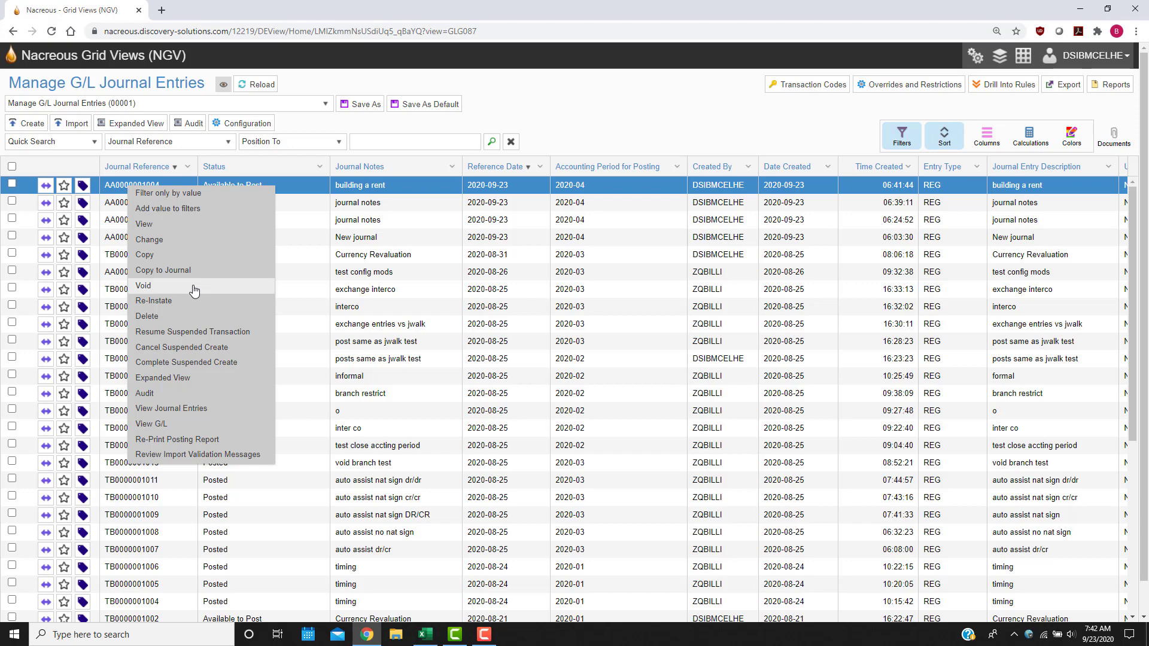
left_click(574, 126)
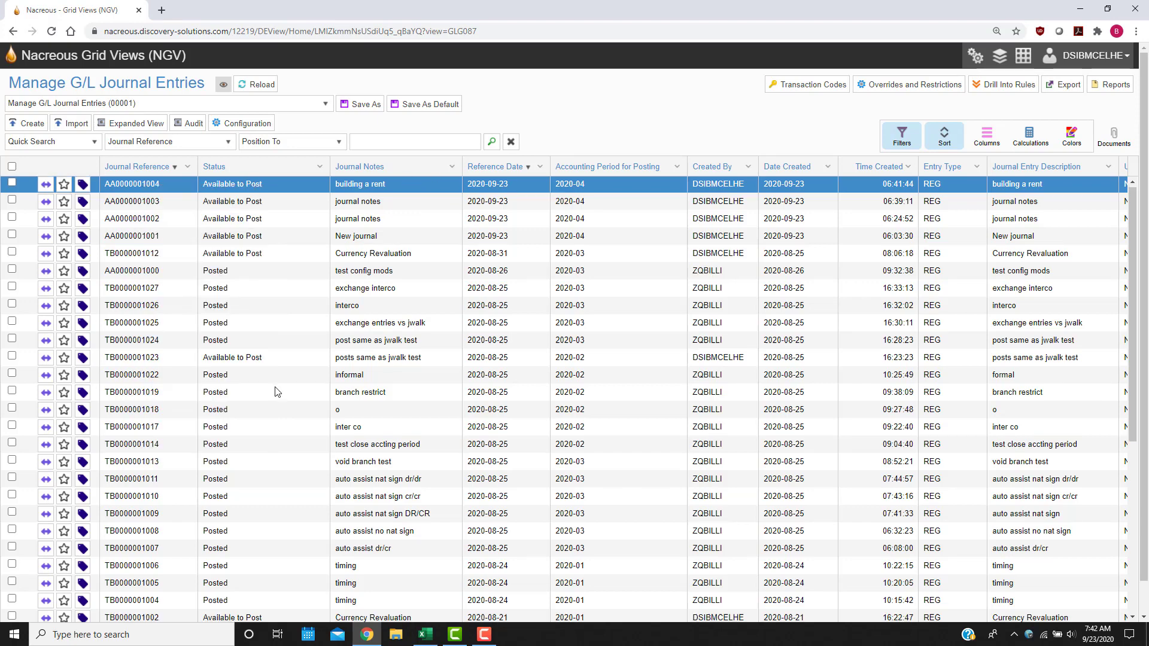
scroll(275, 392, "down", 3)
scroll(276, 392, "down", 1)
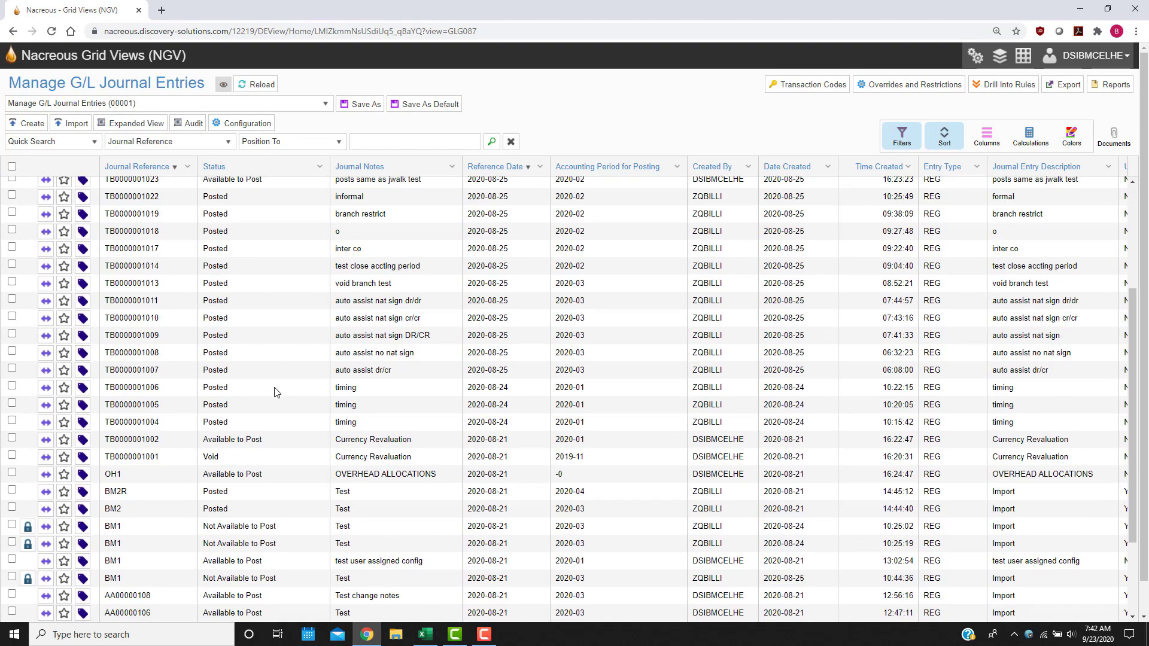
scroll(275, 392, "up", 4)
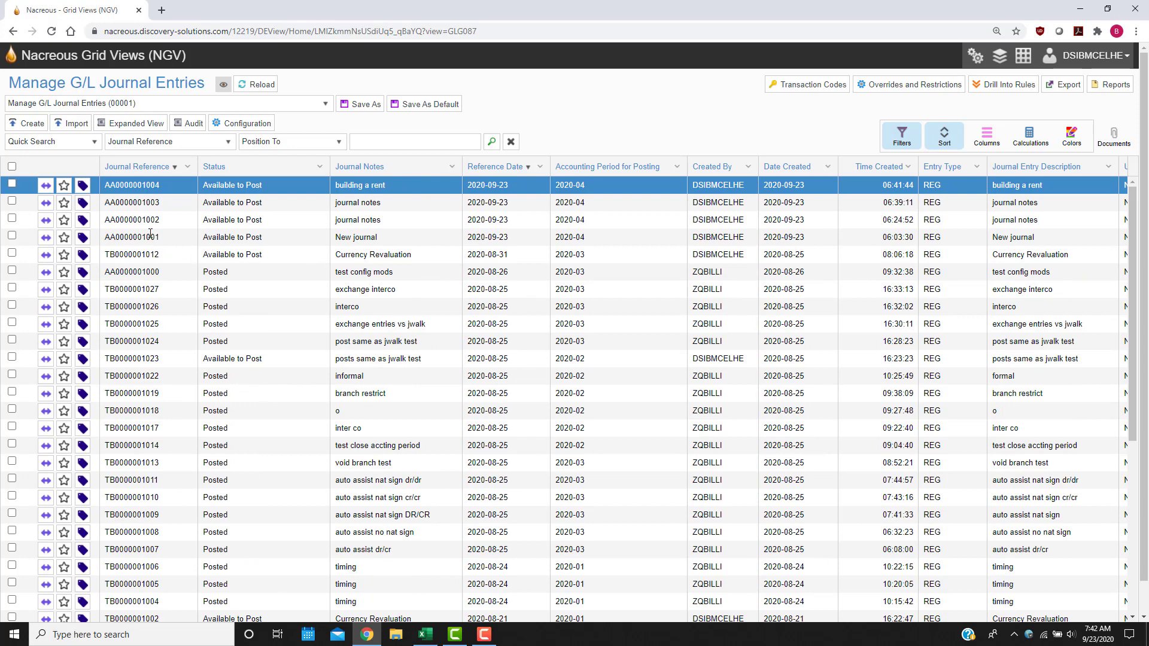
right_click(126, 186)
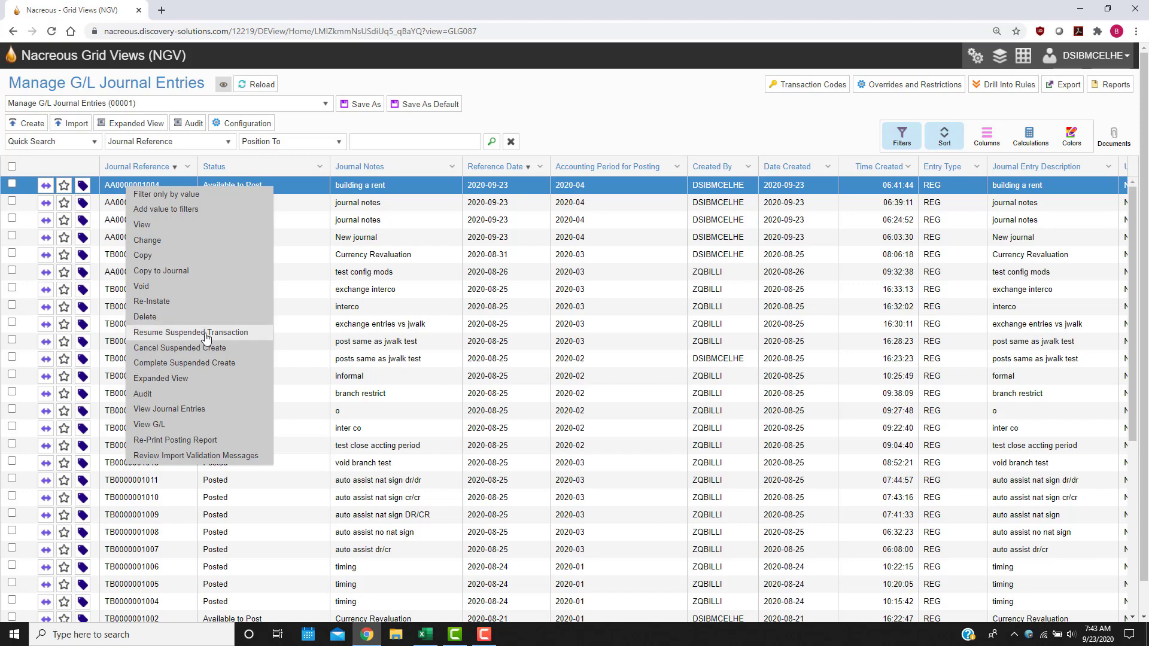
left_click(577, 111)
Examine the lock details of the BM1 journals that are Not Available to Post and the list of predefined grid views
scroll(204, 346, "down", 1)
scroll(204, 346, "down", 5)
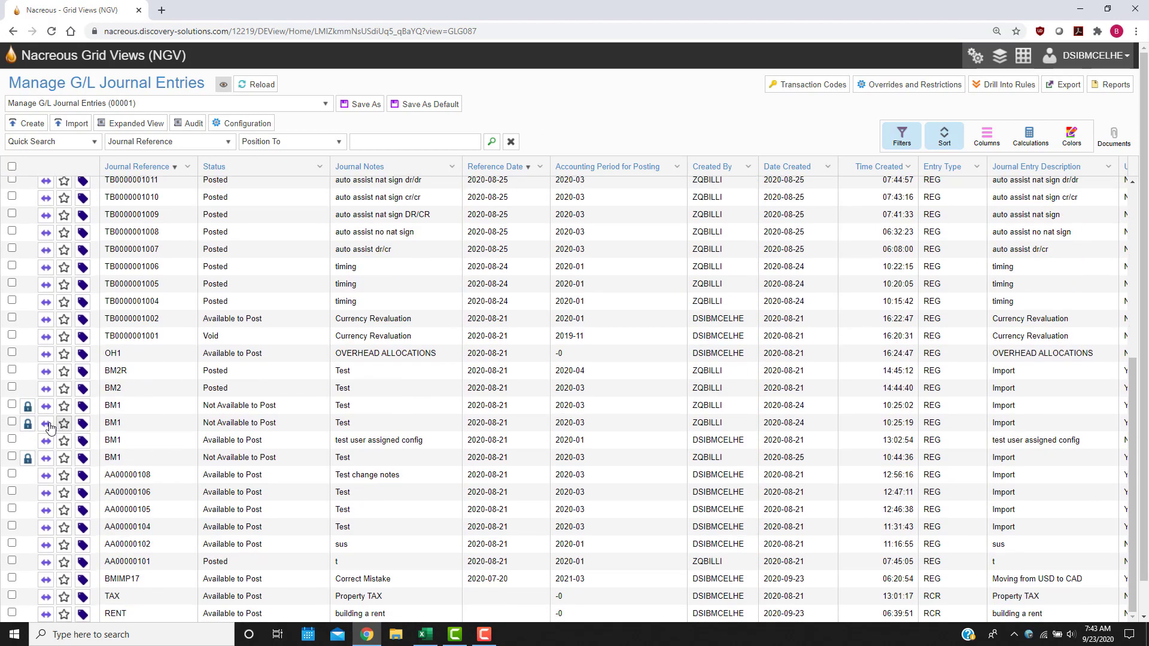
mouse_move(22, 438)
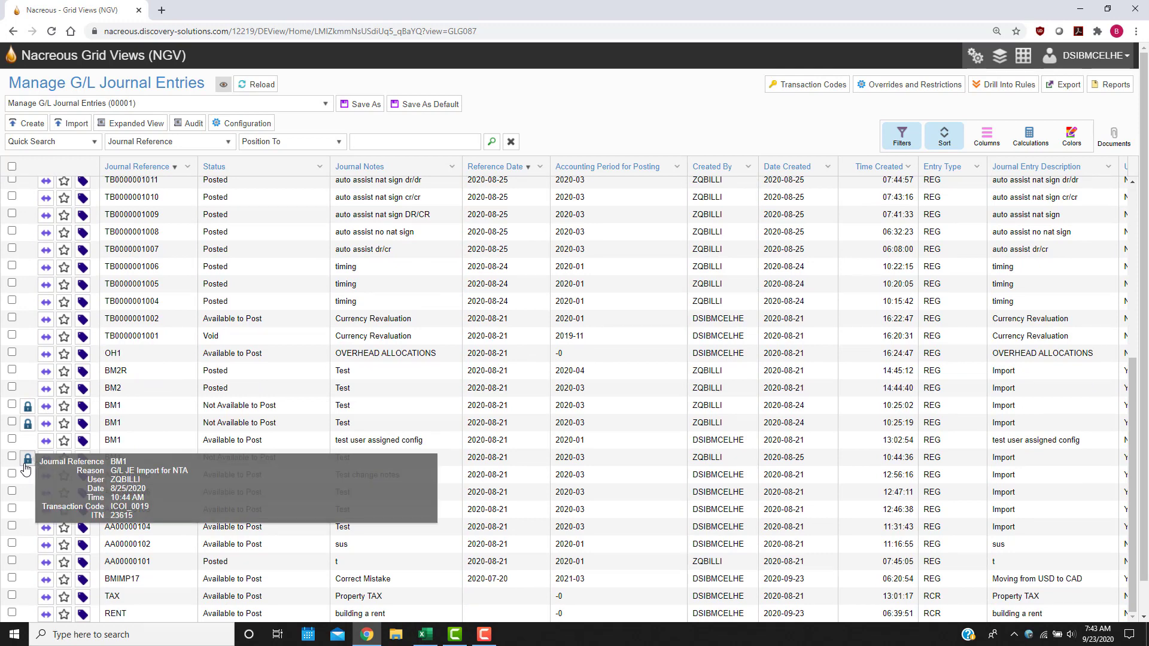
mouse_move(26, 417)
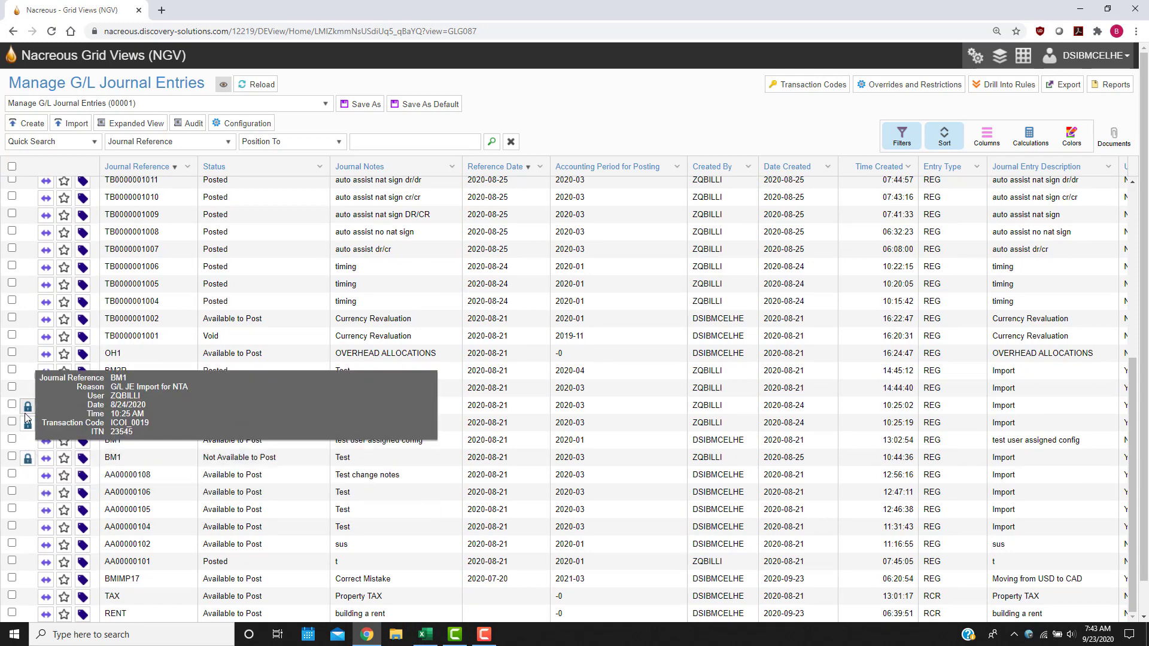
left_click(304, 107)
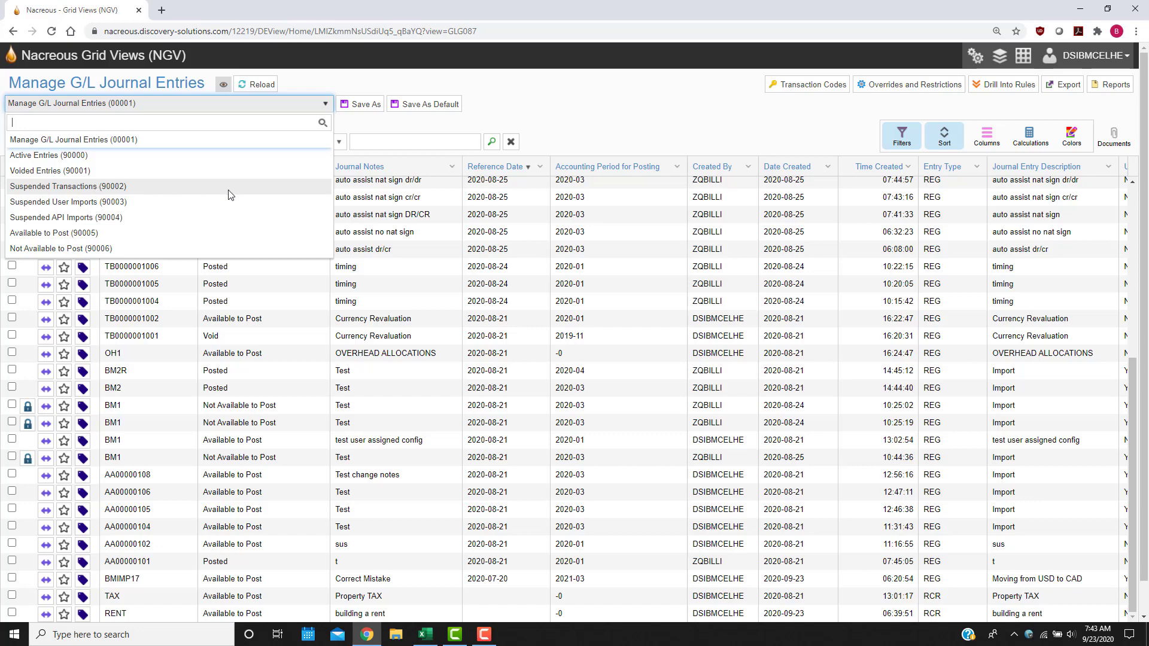
left_click(585, 111)
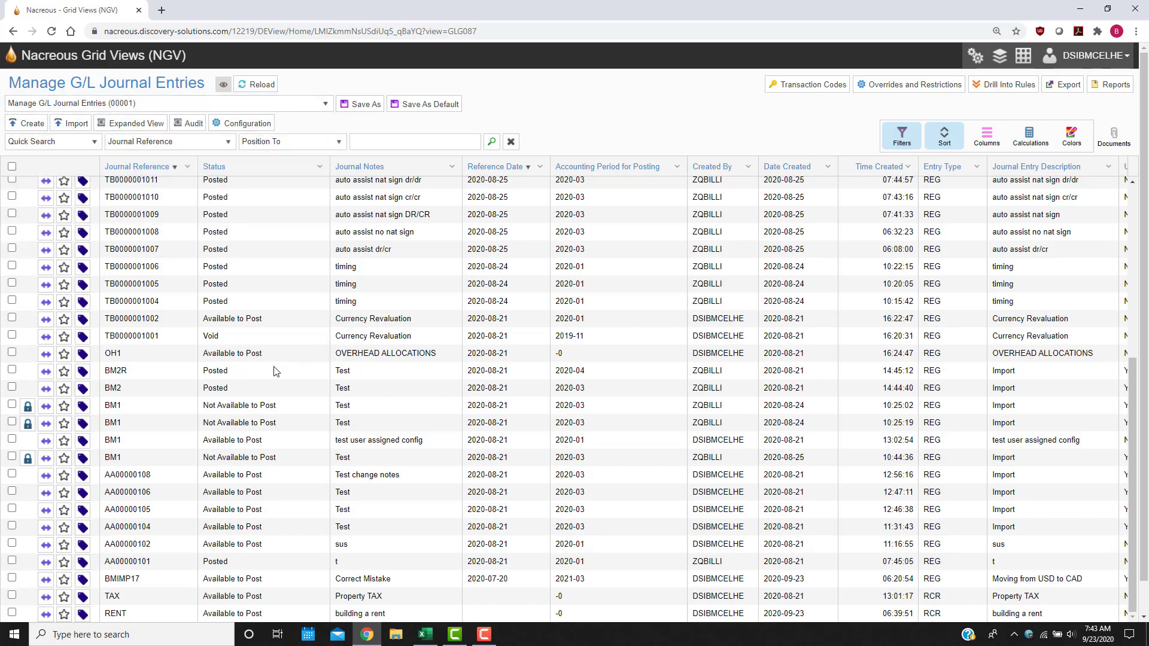
Examine the actions available for a single locked BM1 journal and for two locked BM1 journals selected together
right_click(166, 407)
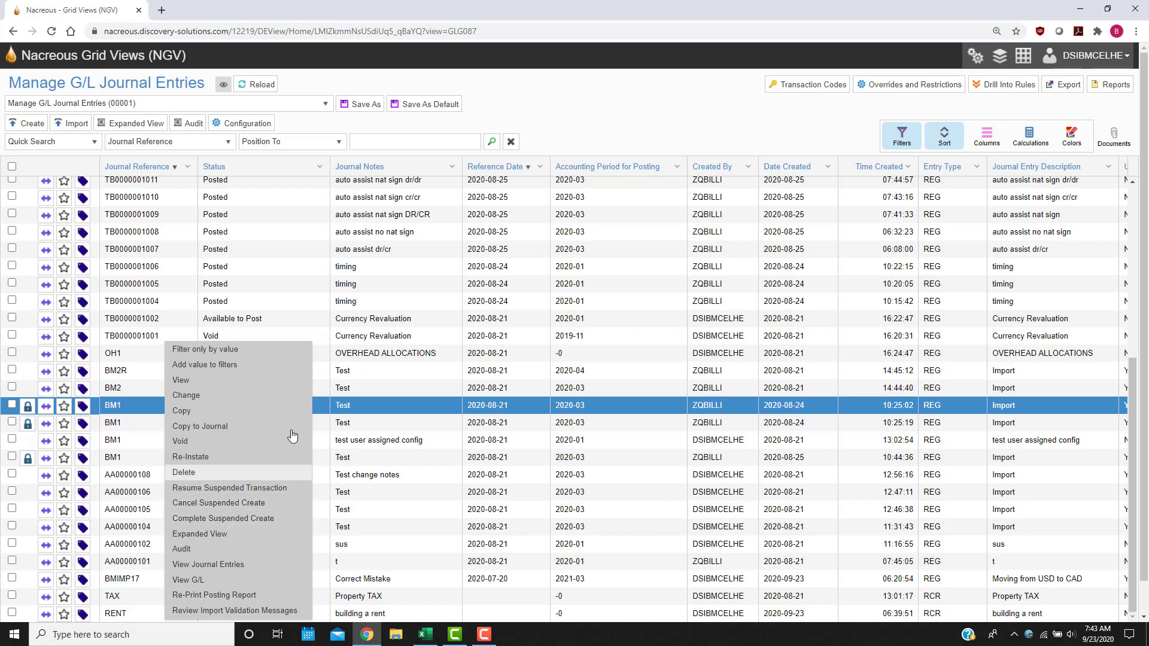
left_click(554, 87)
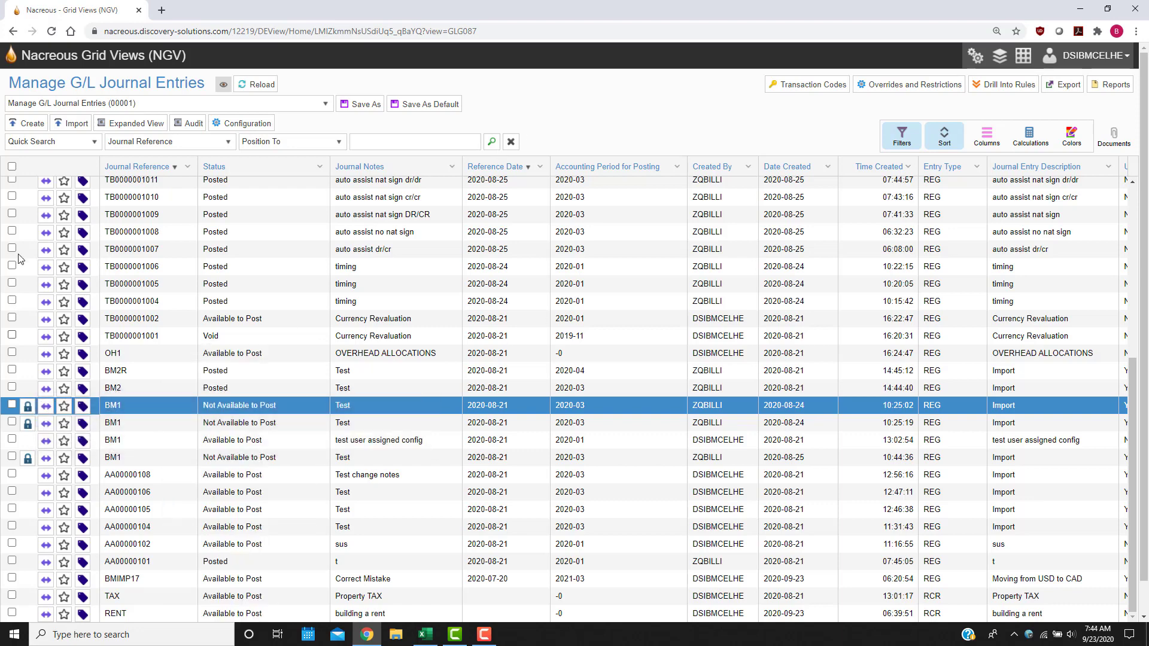
left_click(11, 405)
left_click(12, 422)
right_click(124, 411)
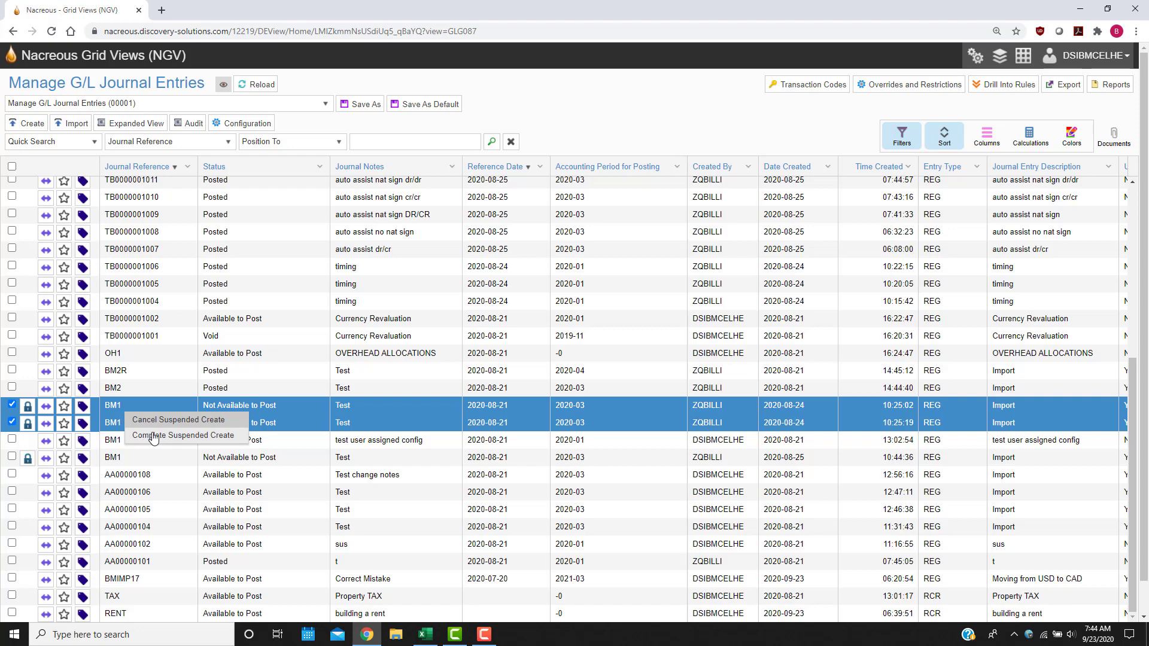
left_click(12, 422)
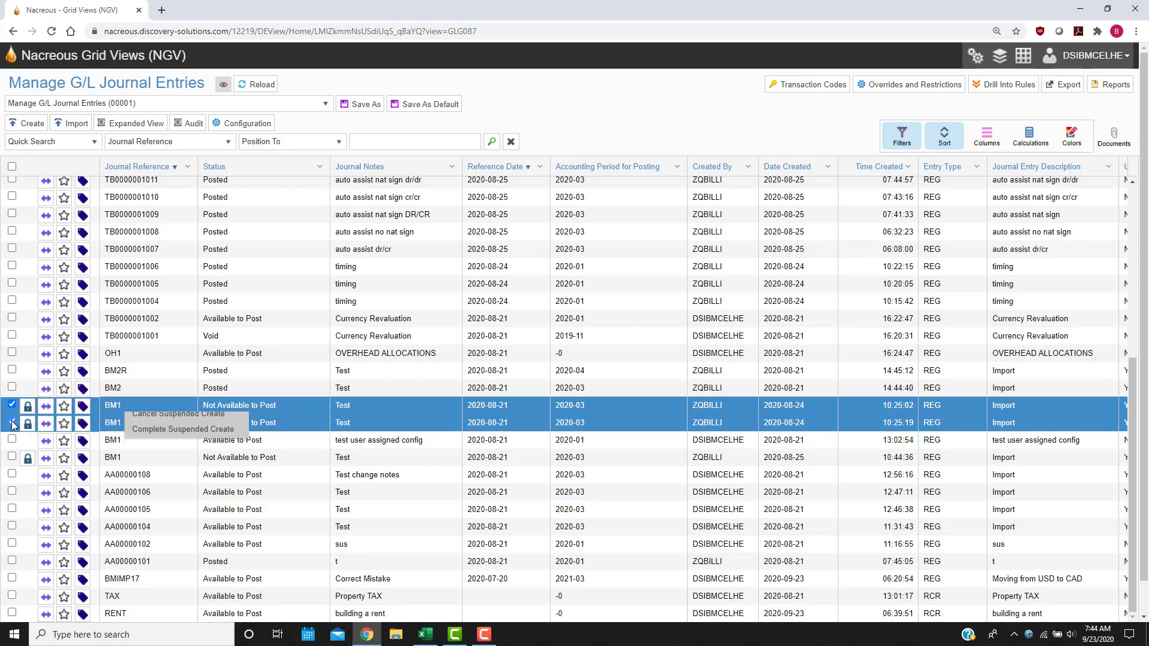
left_click(12, 405)
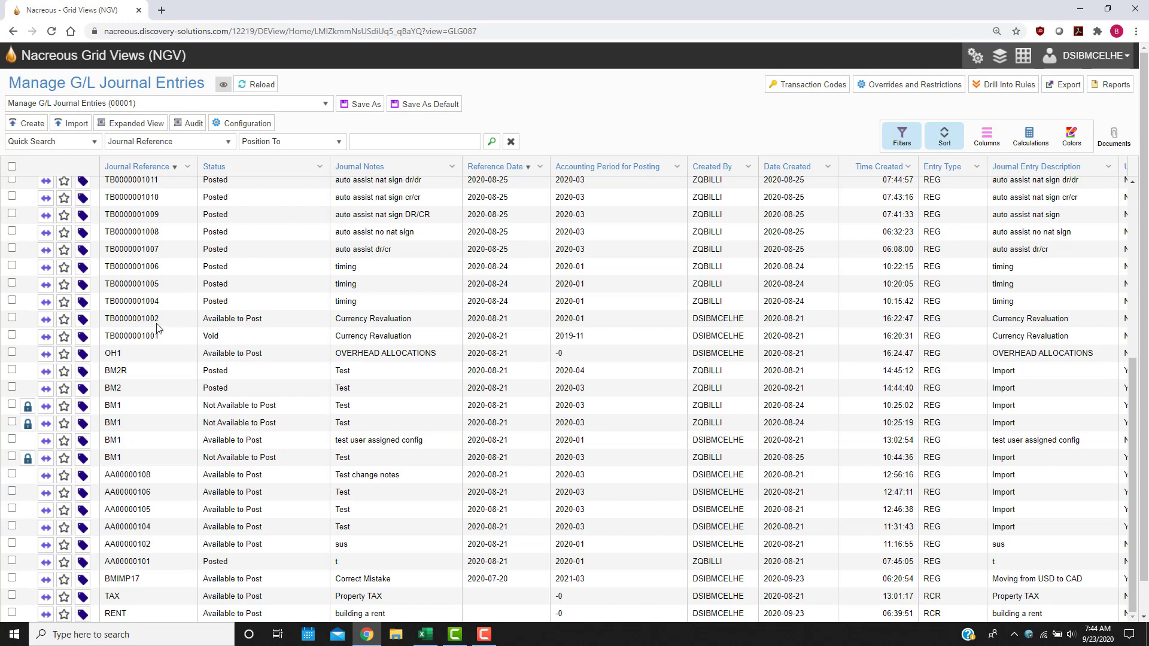
scroll(157, 326, "up", 5)
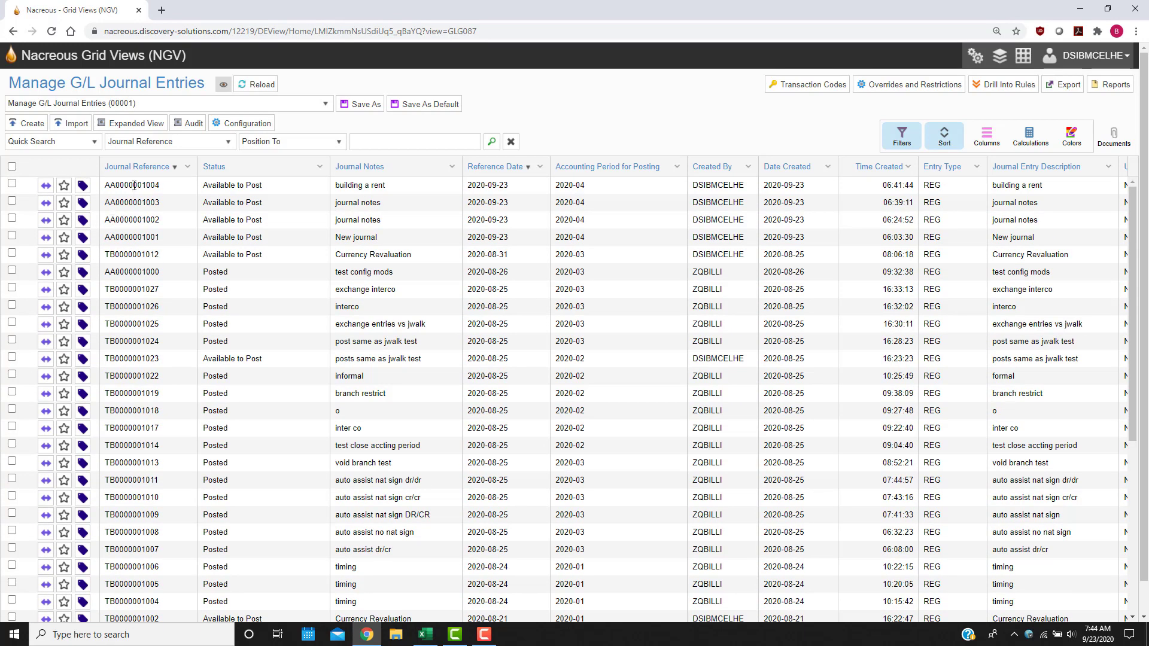
right_click(134, 186)
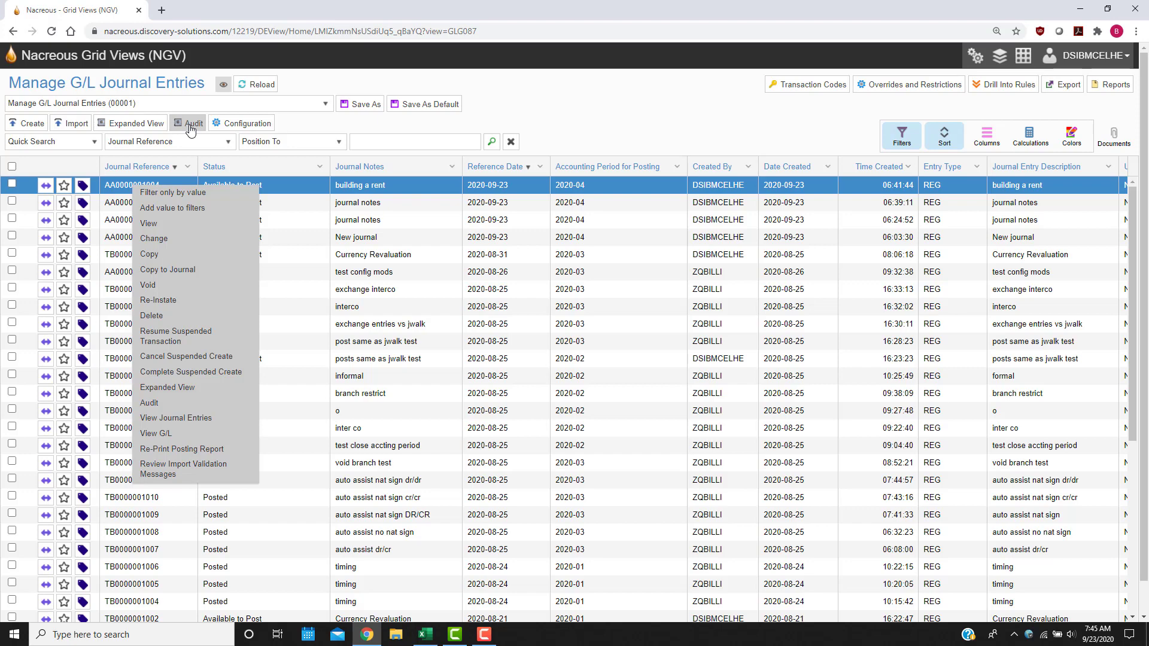
left_click(171, 419)
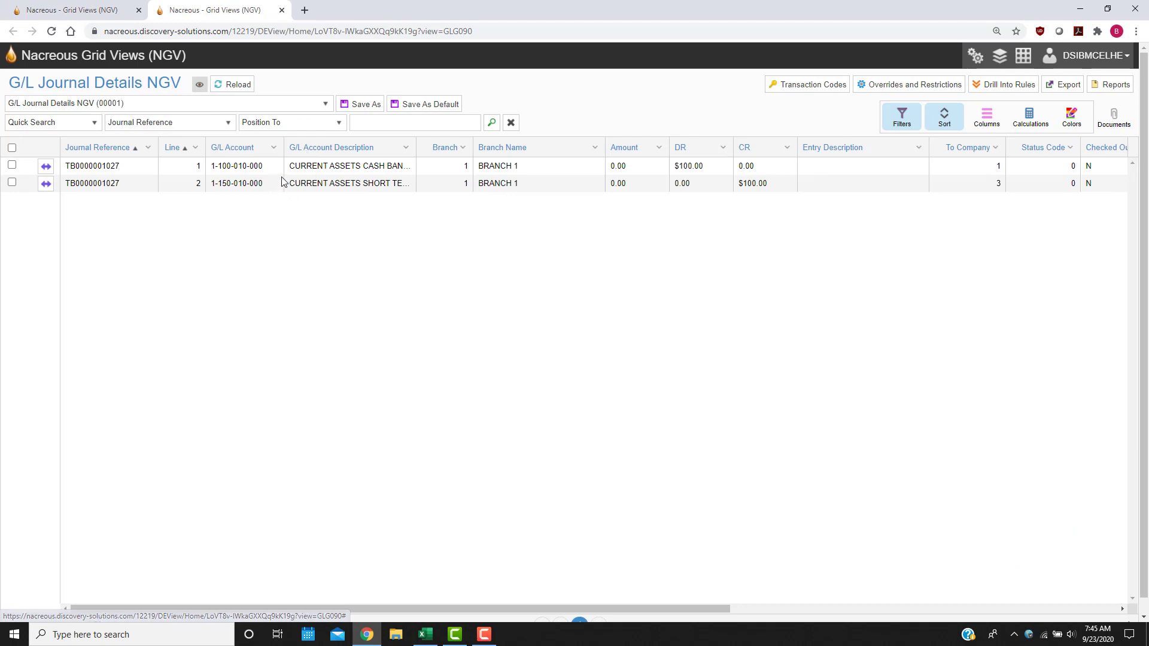
left_click(99, 6)
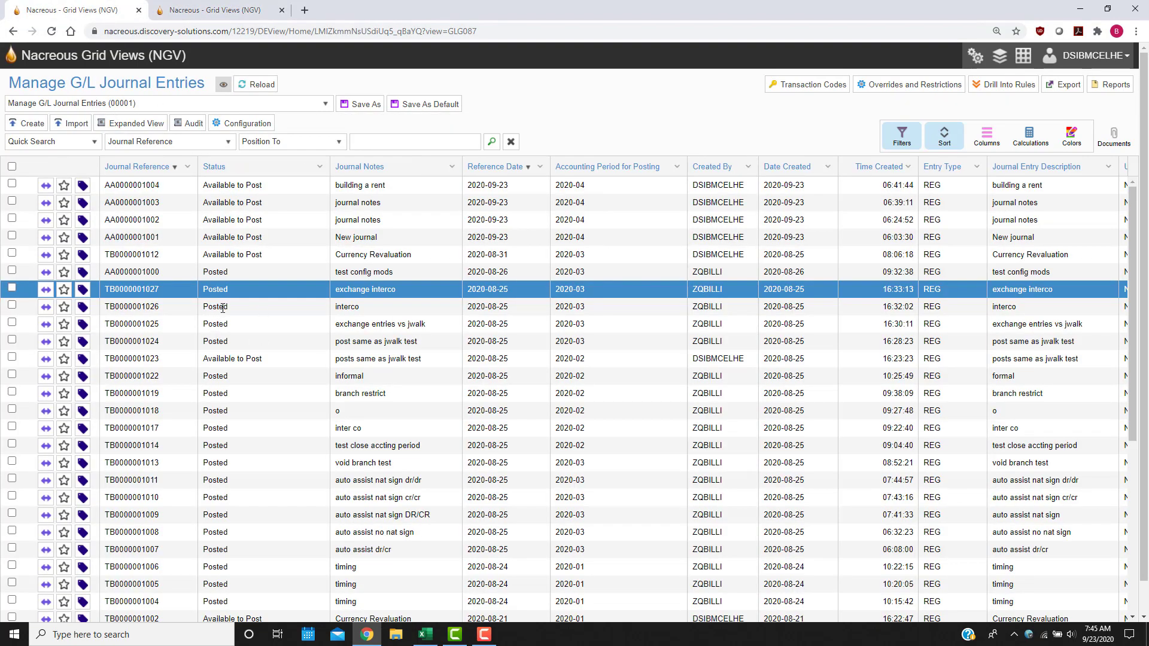
right_click(222, 308)
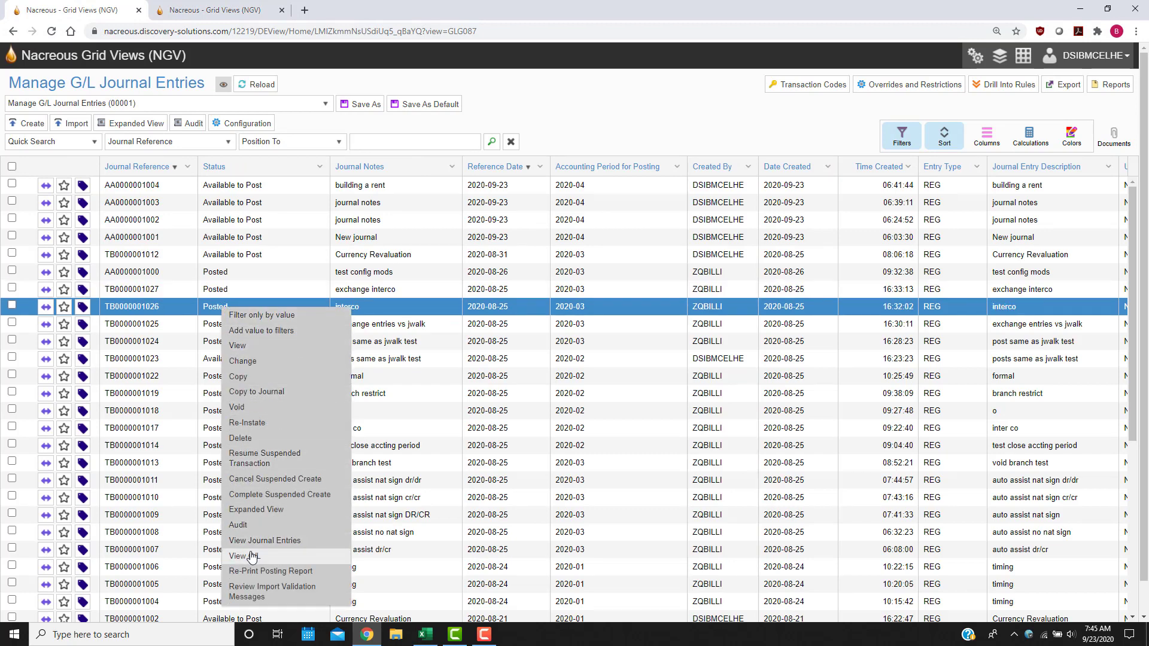
left_click(251, 556)
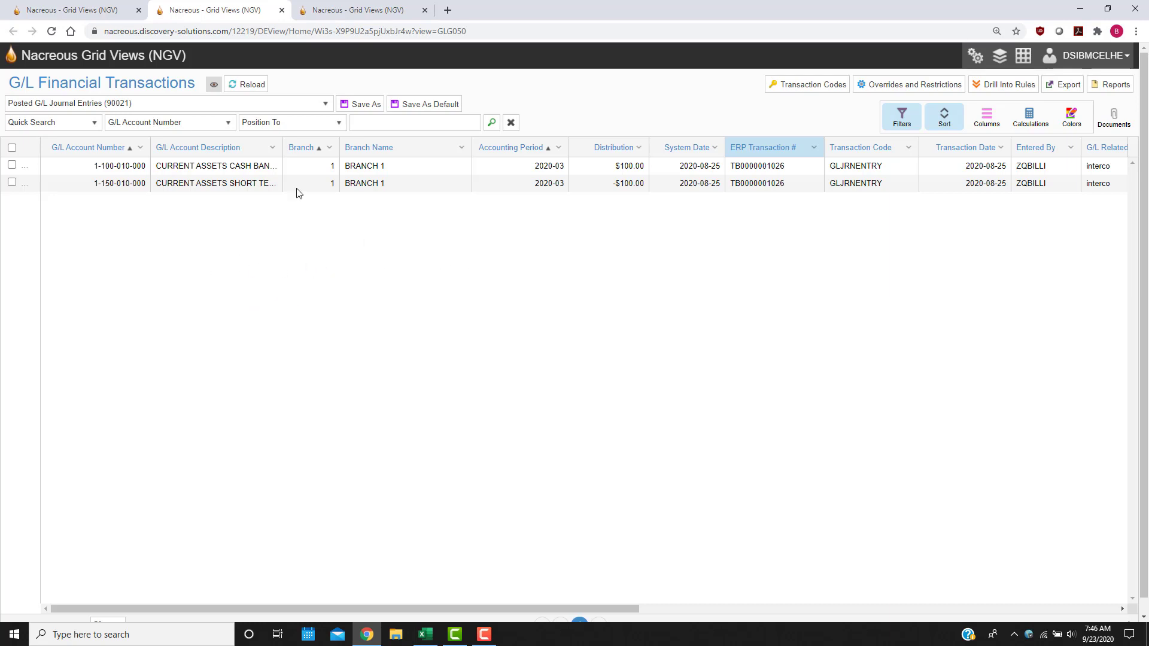
left_click(117, 9)
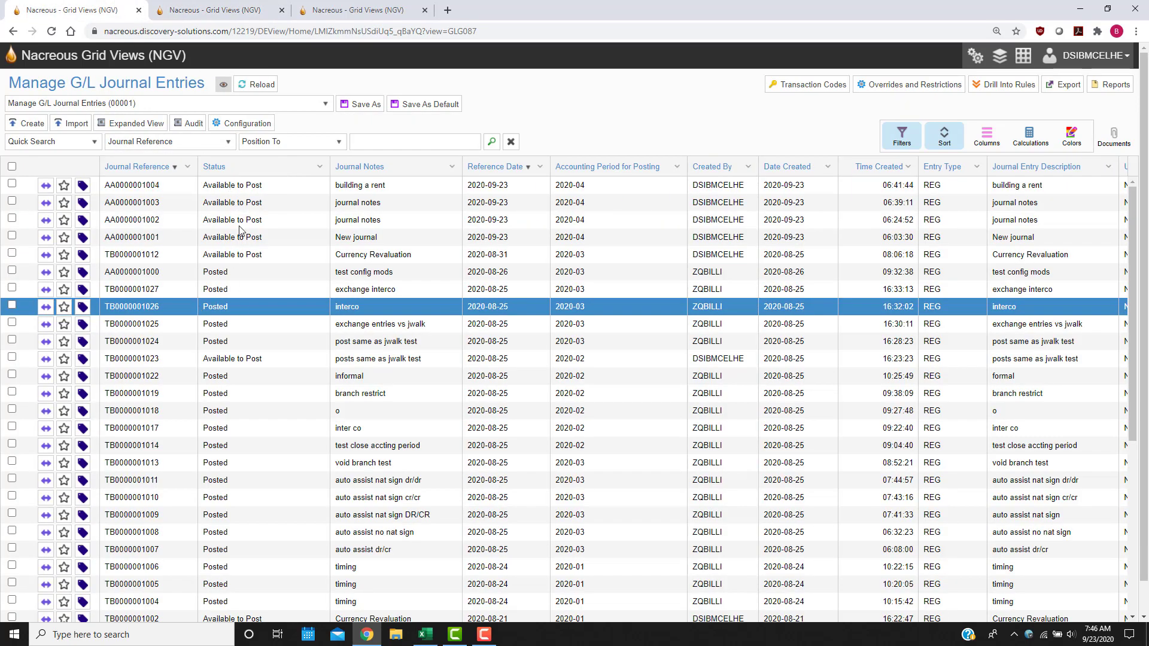
right_click(207, 204)
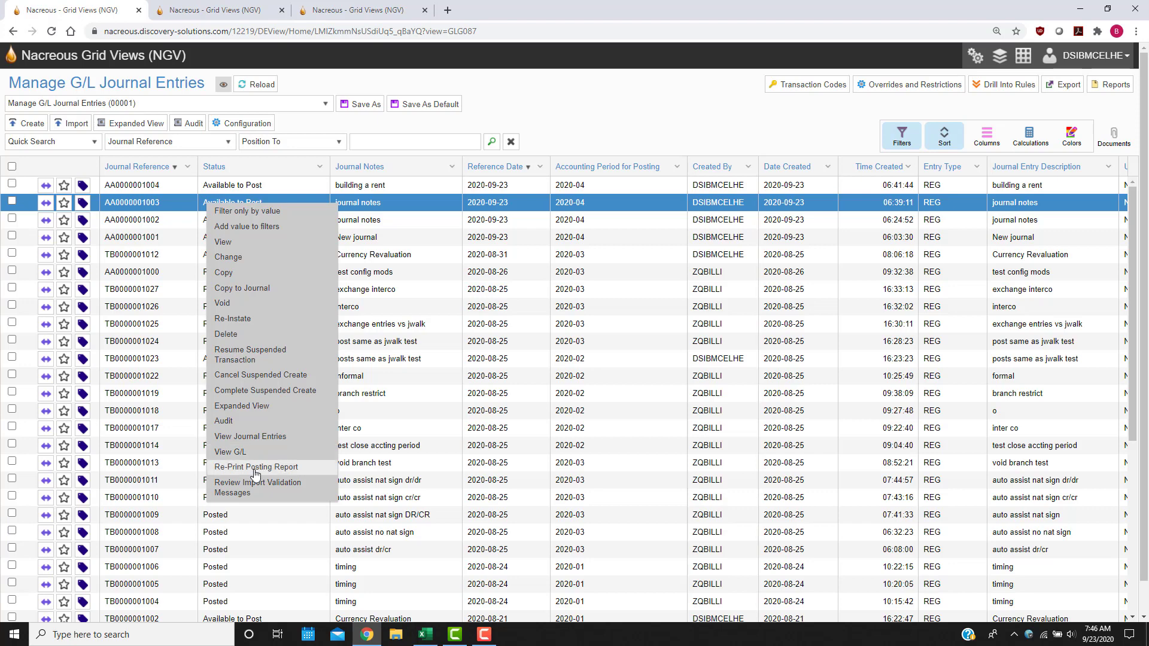
left_click(561, 138)
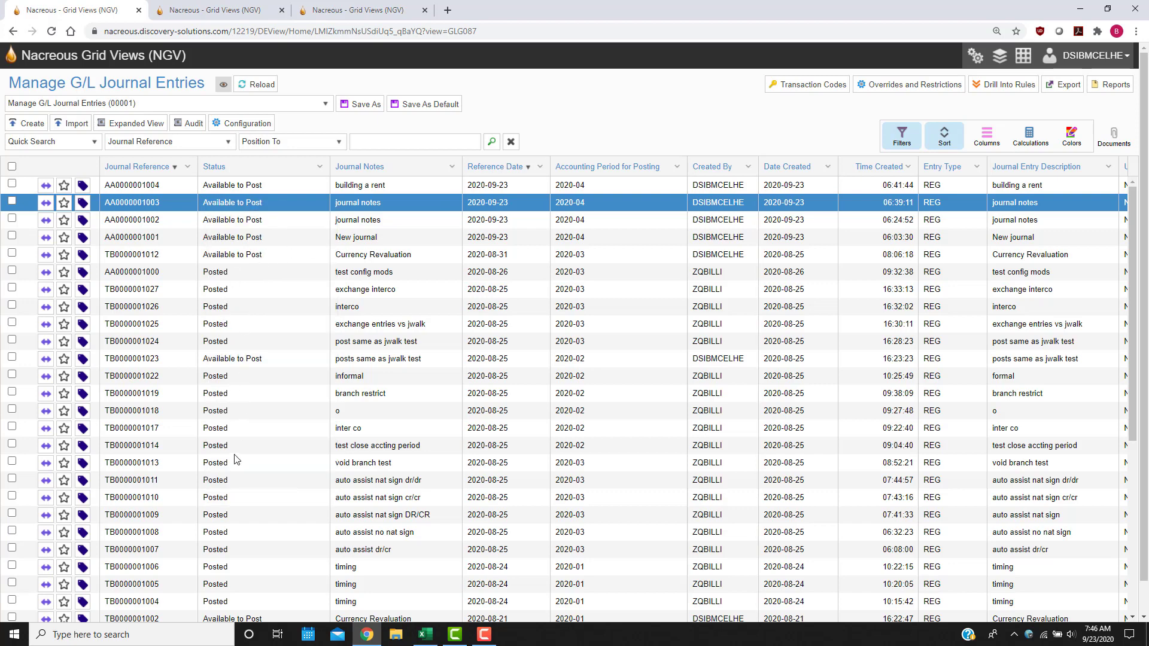
right_click(229, 412)
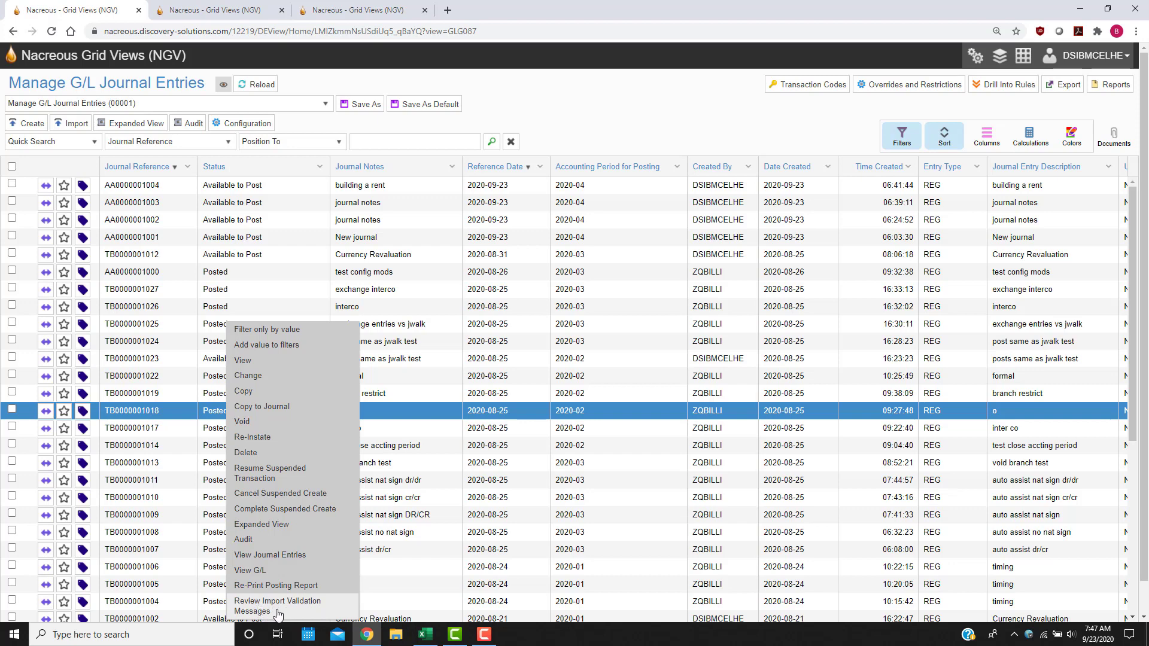
left_click(595, 103)
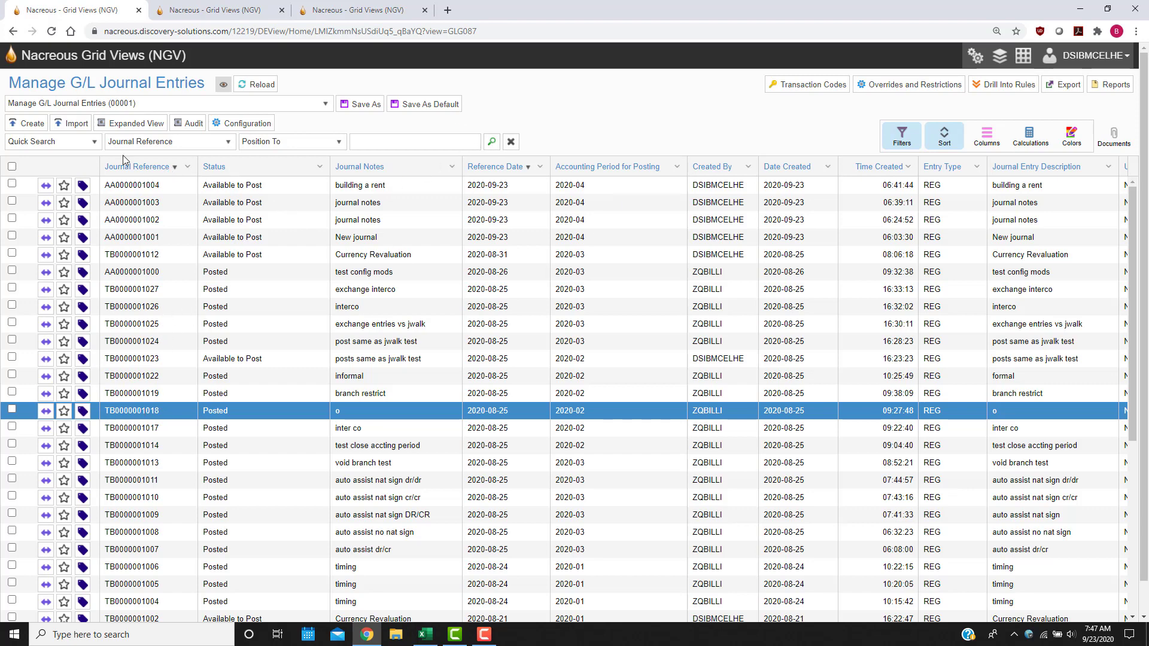
Open the G/L journal entries import, examine the columns and BMIMP25 rows of the import workbook in Excel, and return to the browser
left_click(74, 127)
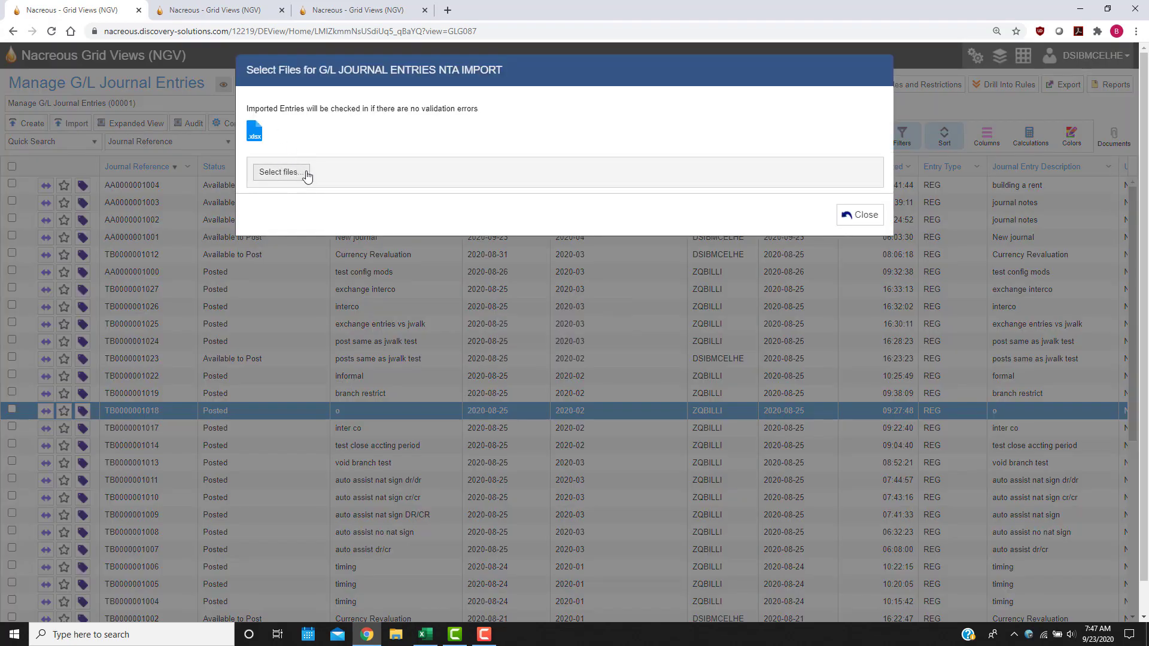
left_click(425, 634)
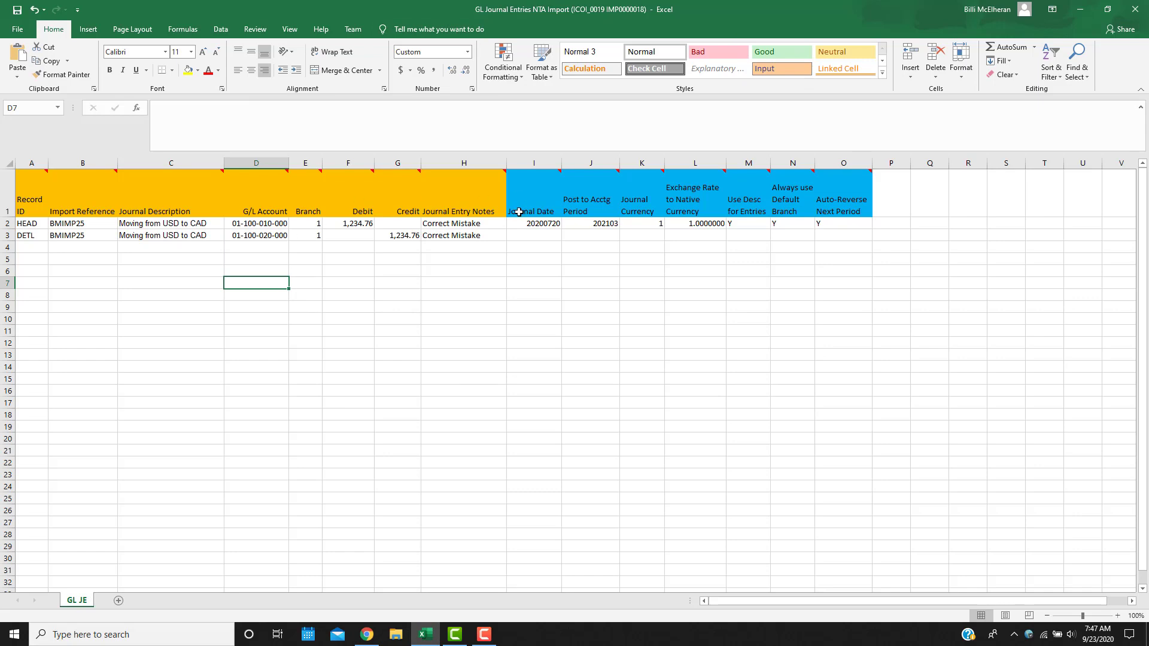
mouse_move(28, 196)
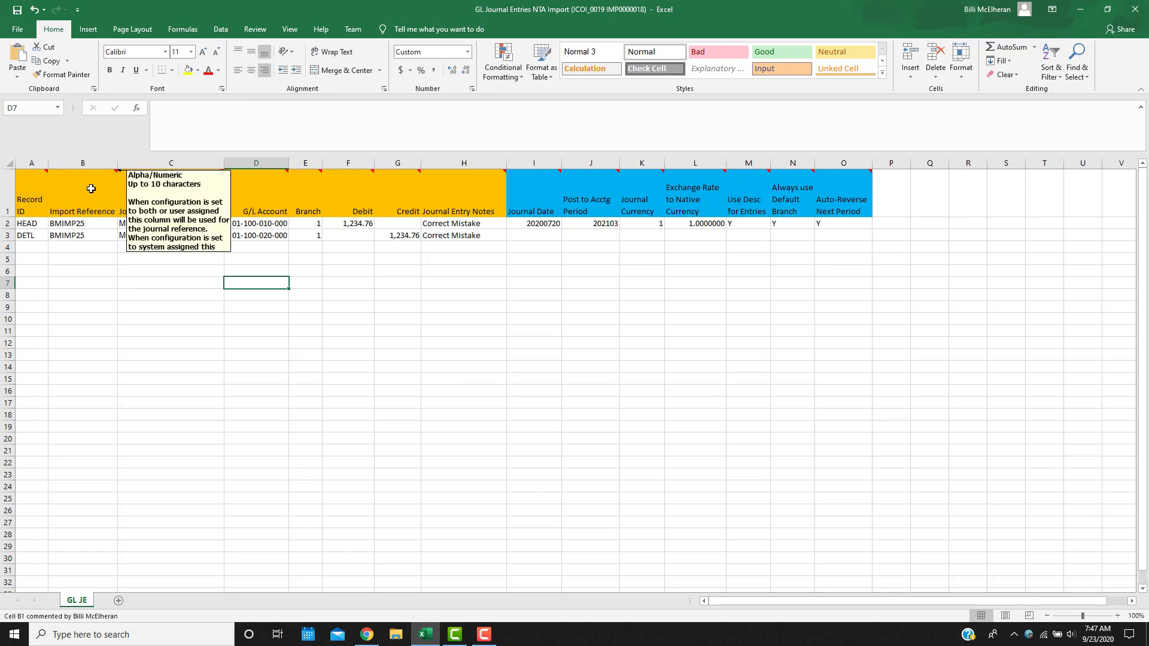
mouse_move(142, 187)
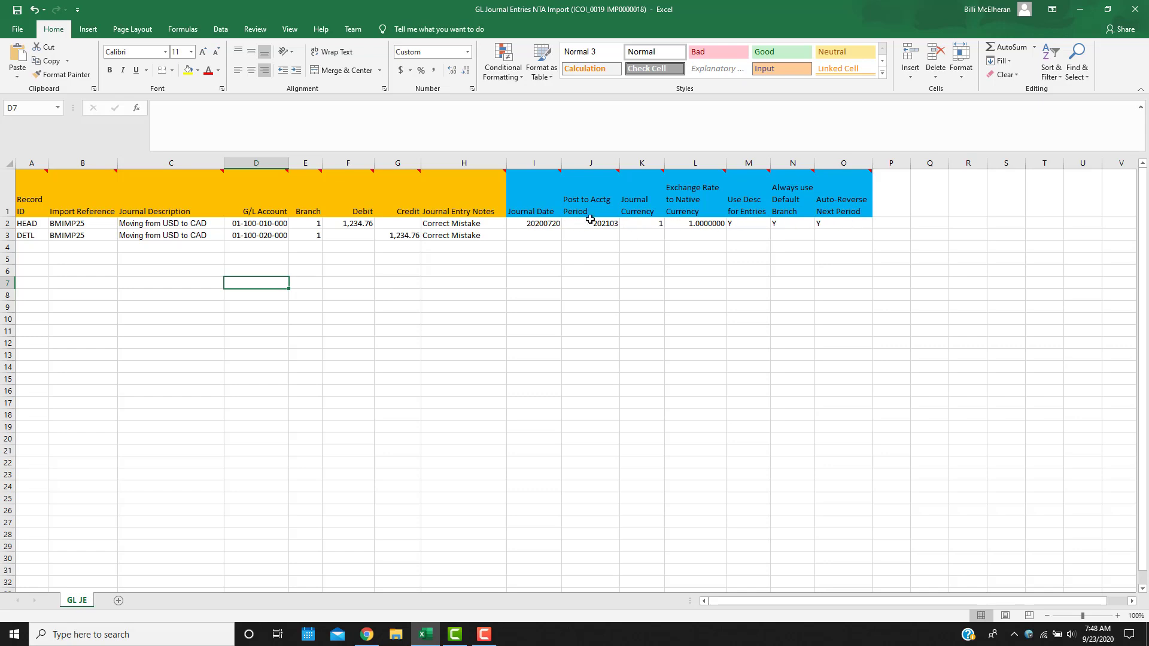
left_click(21, 225)
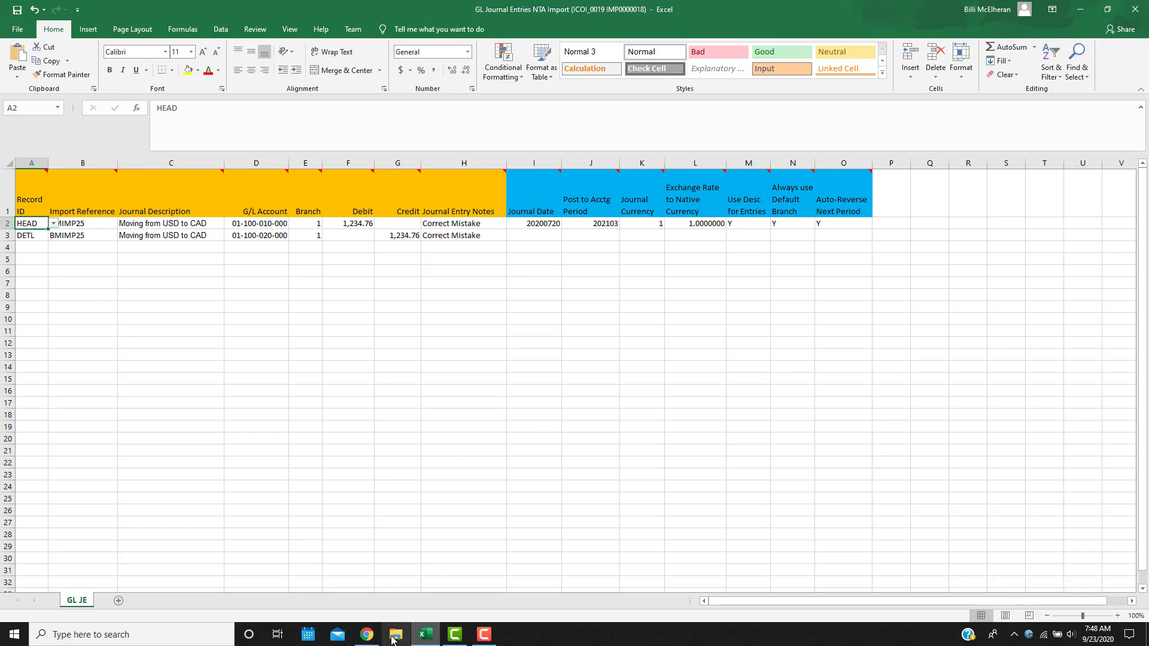
left_click(367, 635)
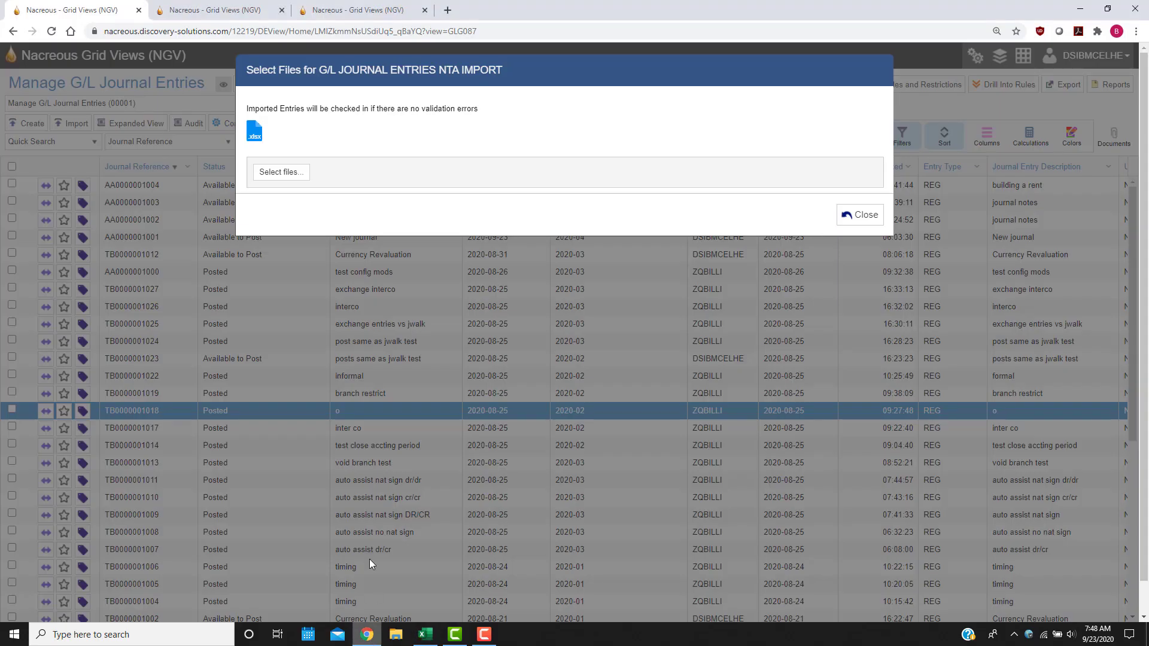
Import the file GL Journal Entries NTA Import (ICOI_0019 IMP0000018).xlsx into the G/L journal entries
left_click(276, 172)
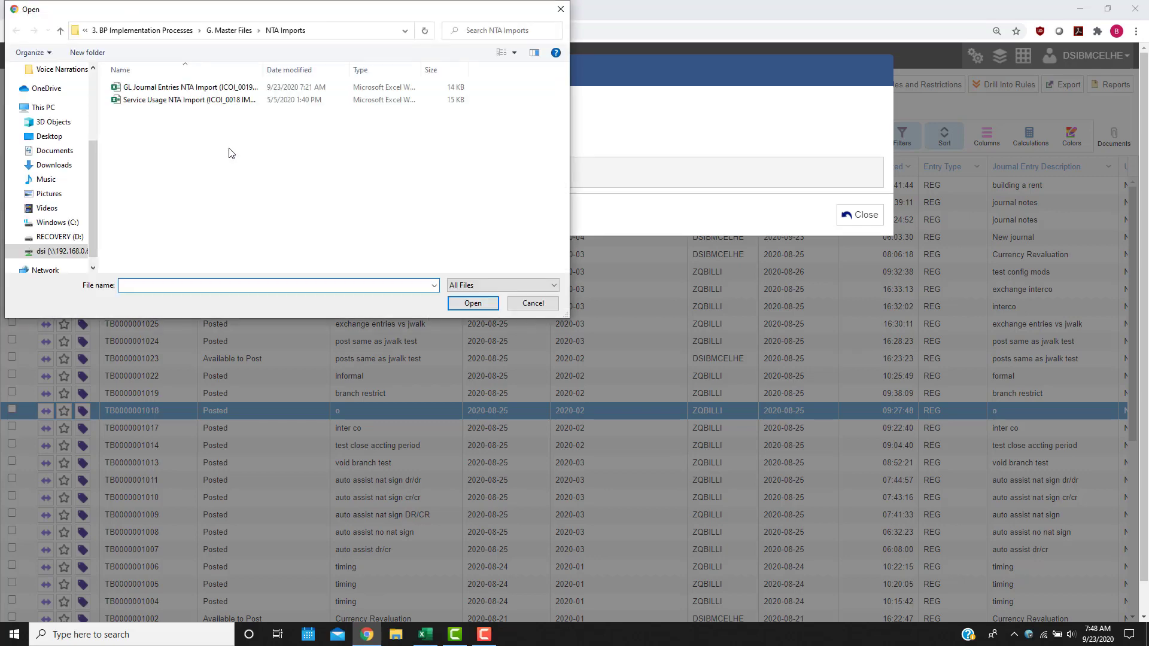
left_click(170, 88)
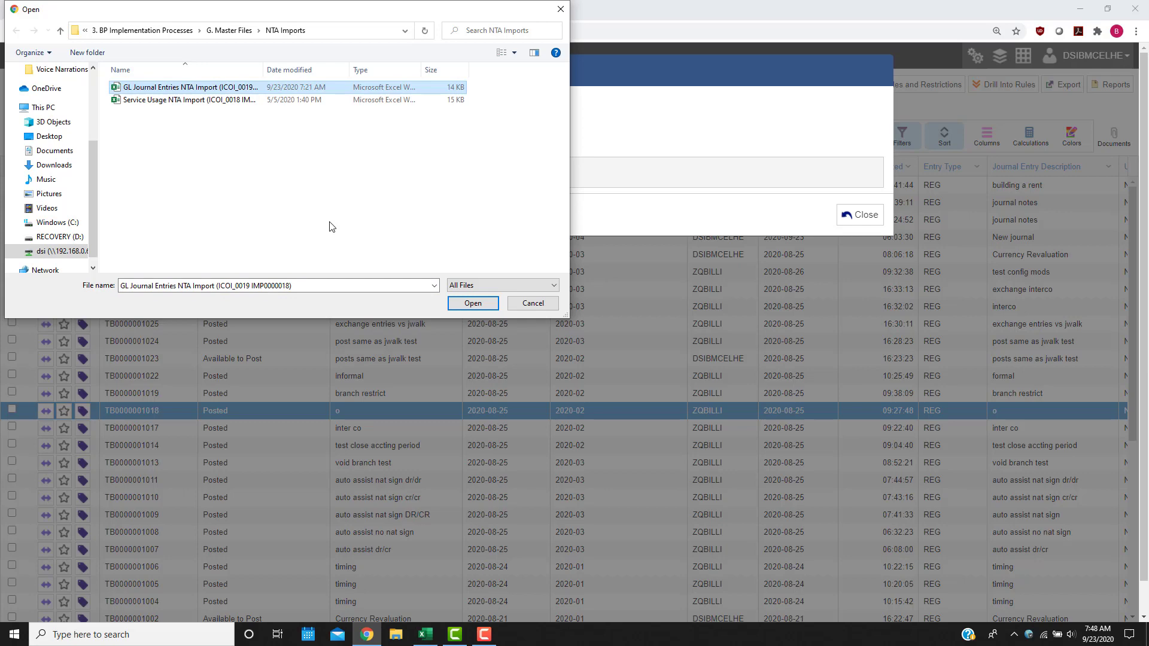
left_click(473, 303)
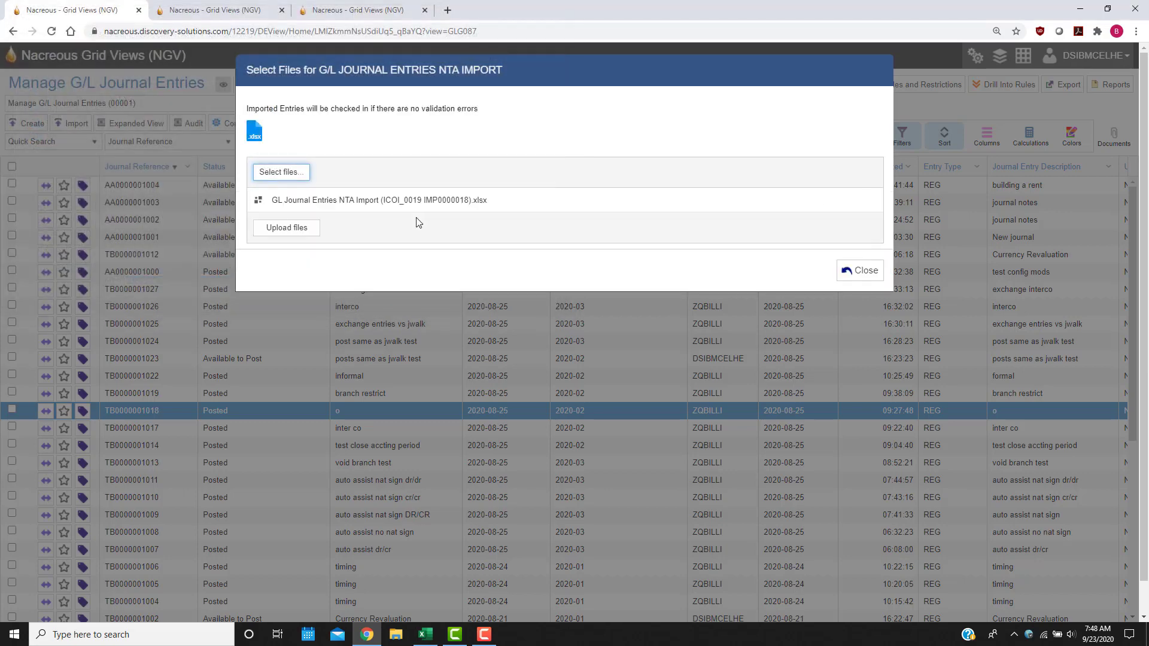
left_click(304, 230)
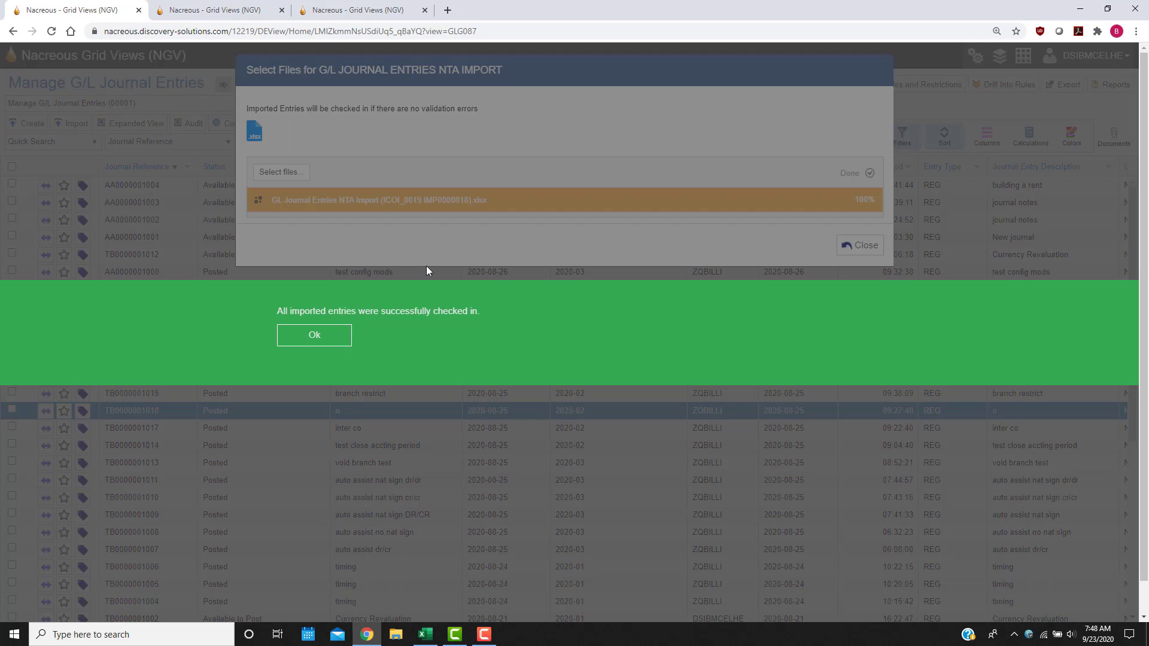
left_click(310, 340)
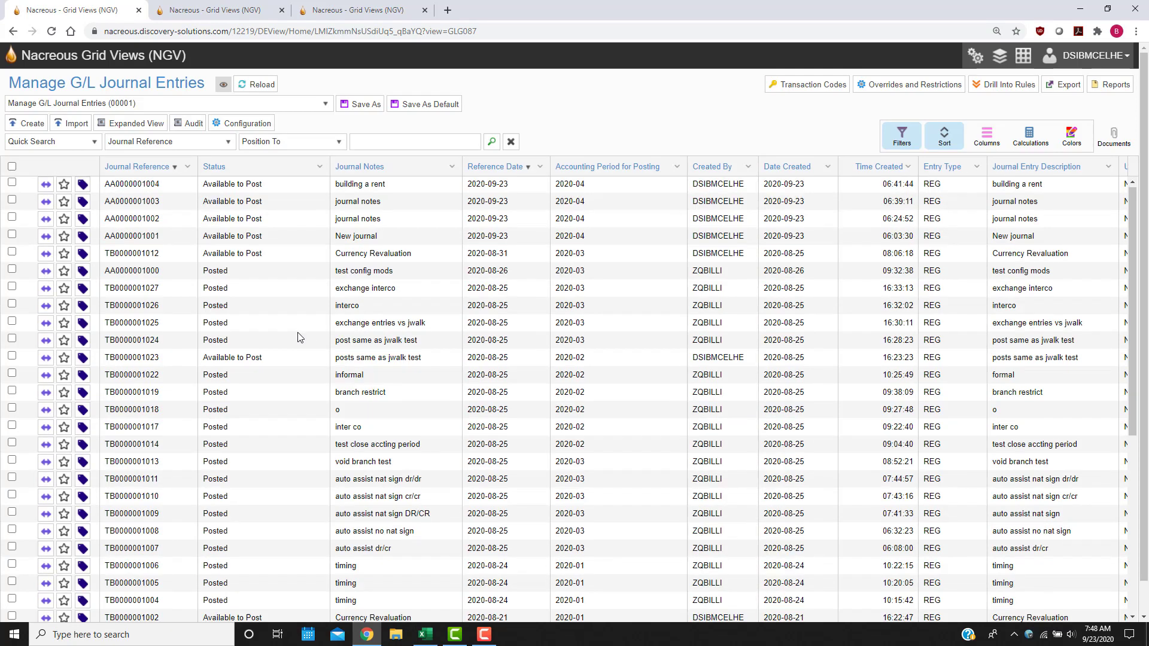
Find the locked BM1 journal created on 2020-08-25 and examine the actions available for it
scroll(298, 337, "down", 5)
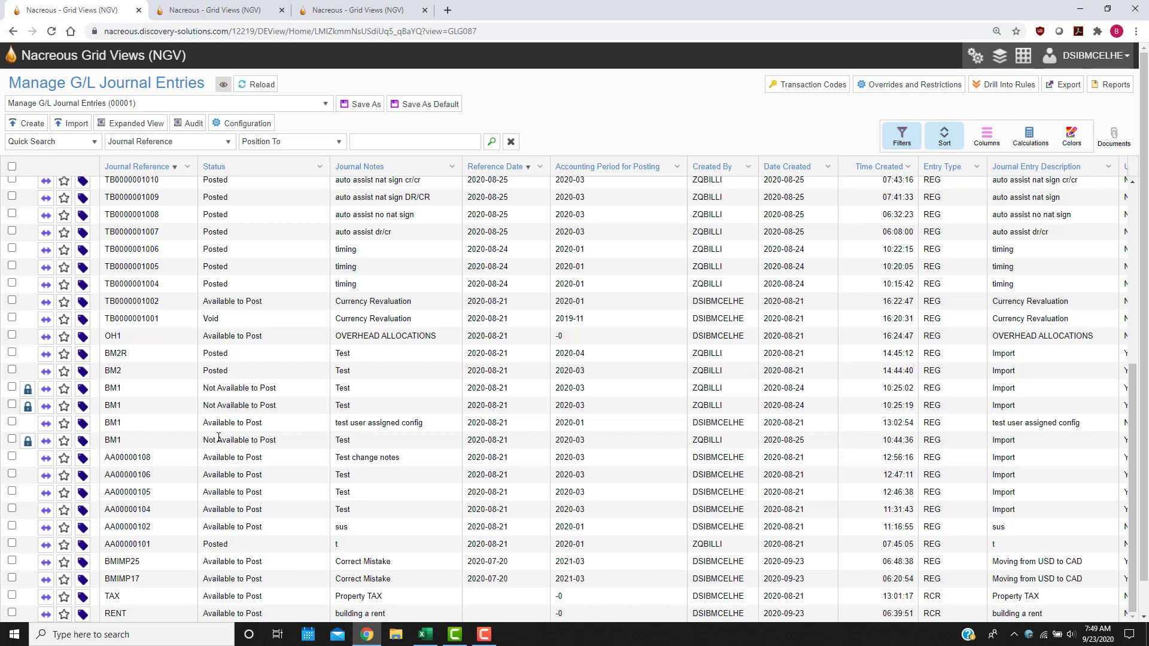
right_click(248, 442)
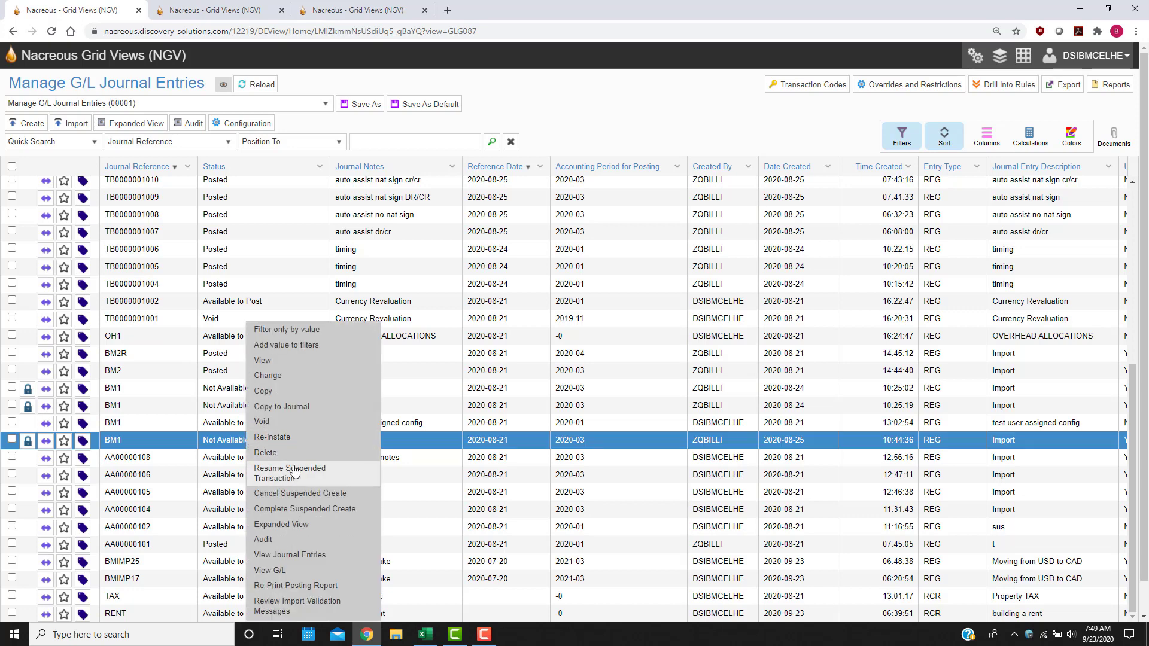
left_click_drag(538, 147, 577, 123)
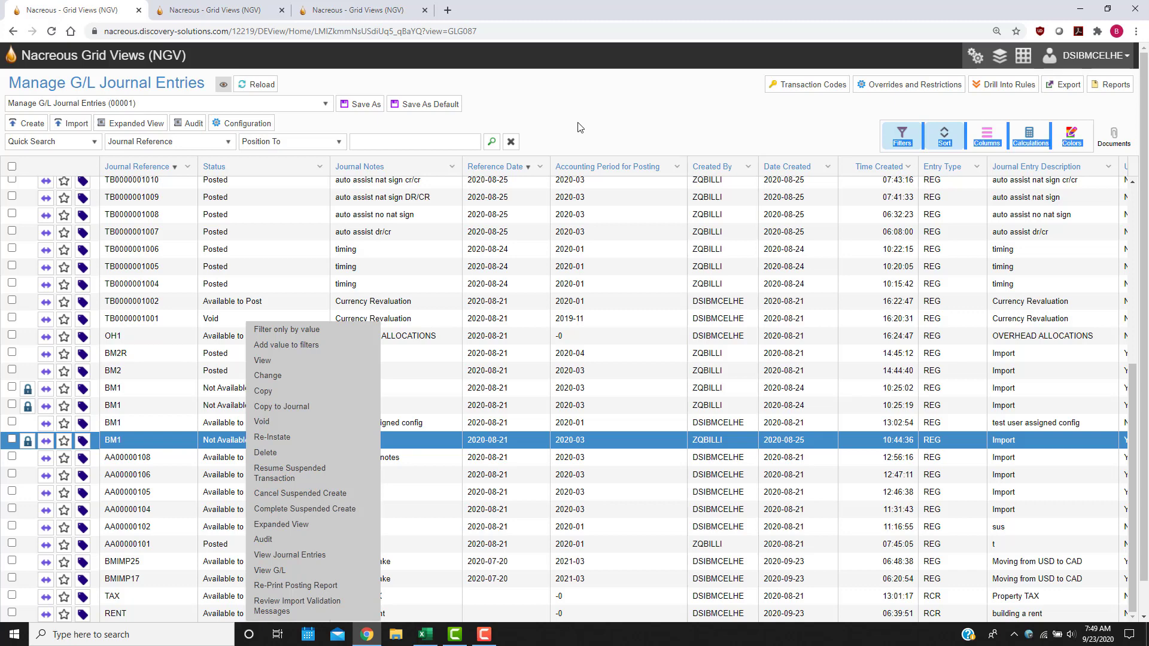
Open the imported journal BMIMP25 for change, check its import errors, and cancel the change
right_click(137, 561)
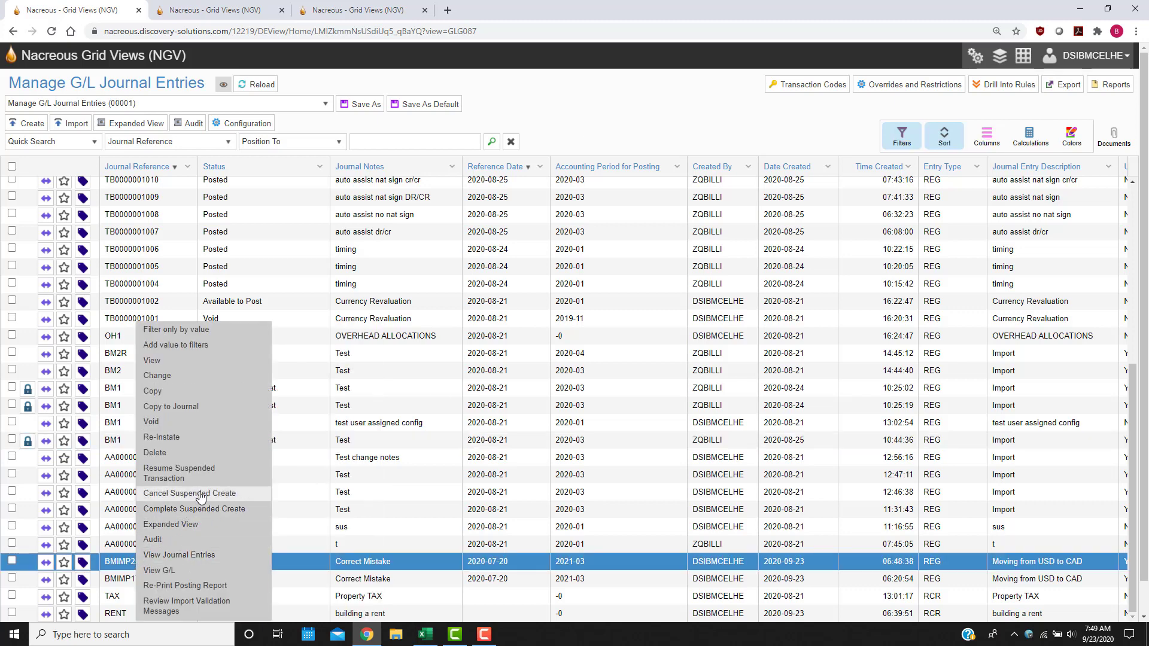
left_click(191, 377)
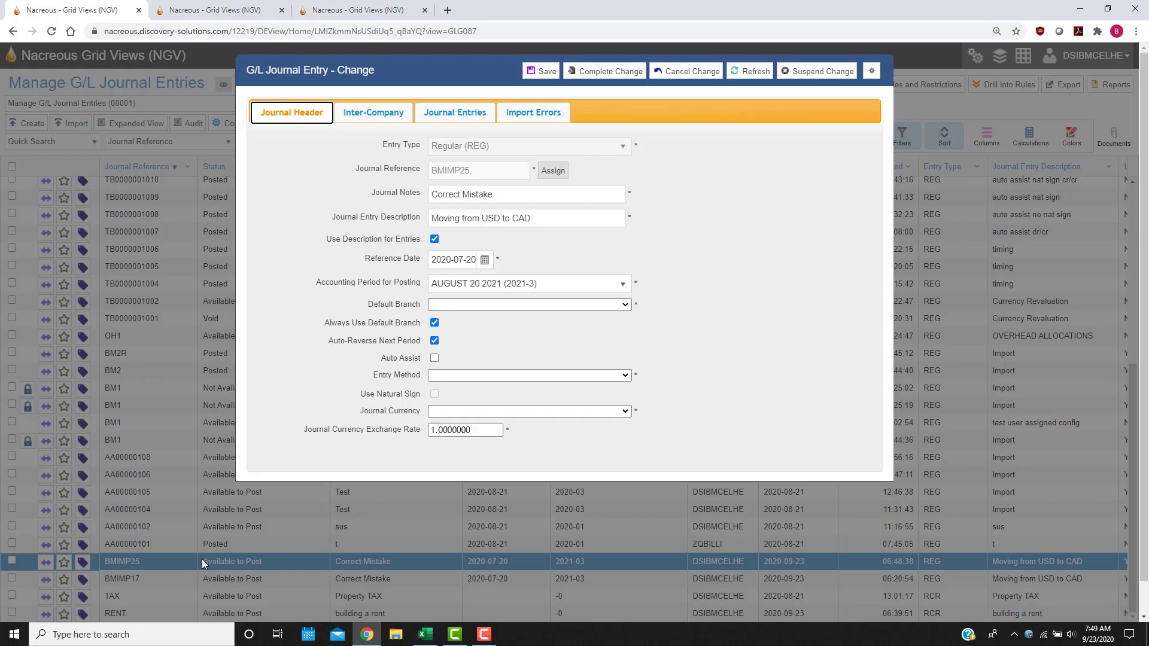
left_click(543, 116)
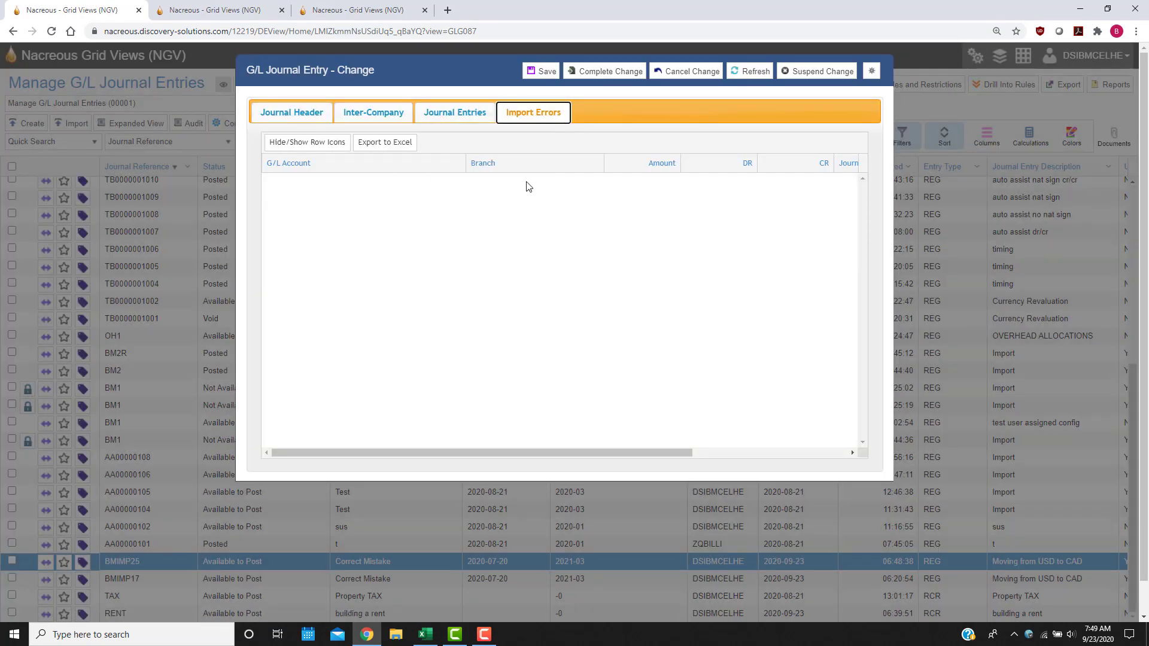
left_click(686, 72)
left_click(315, 335)
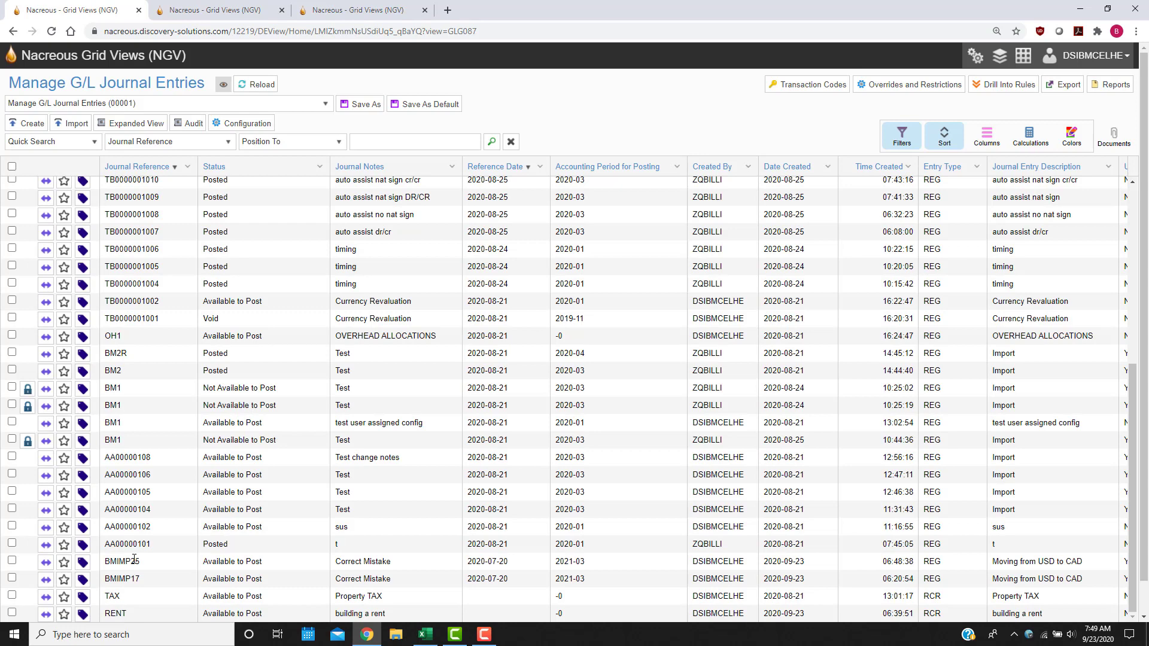
Examine the import validation review action for journal BMIMP25 and return to the start of the journal list
right_click(134, 559)
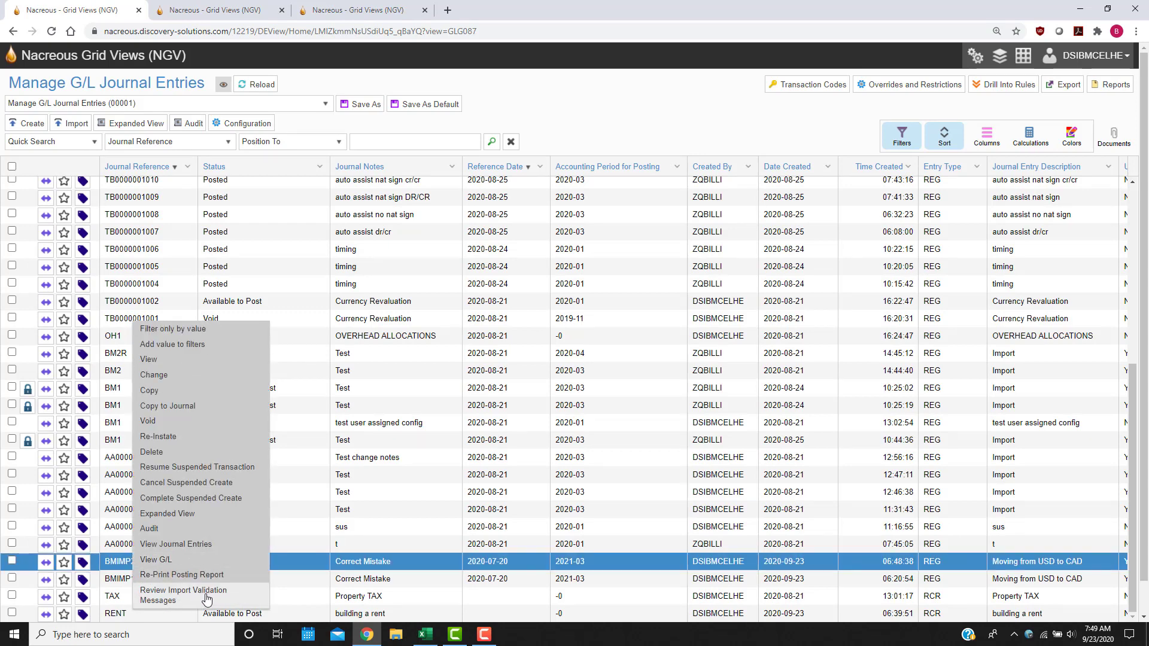
left_click(630, 102)
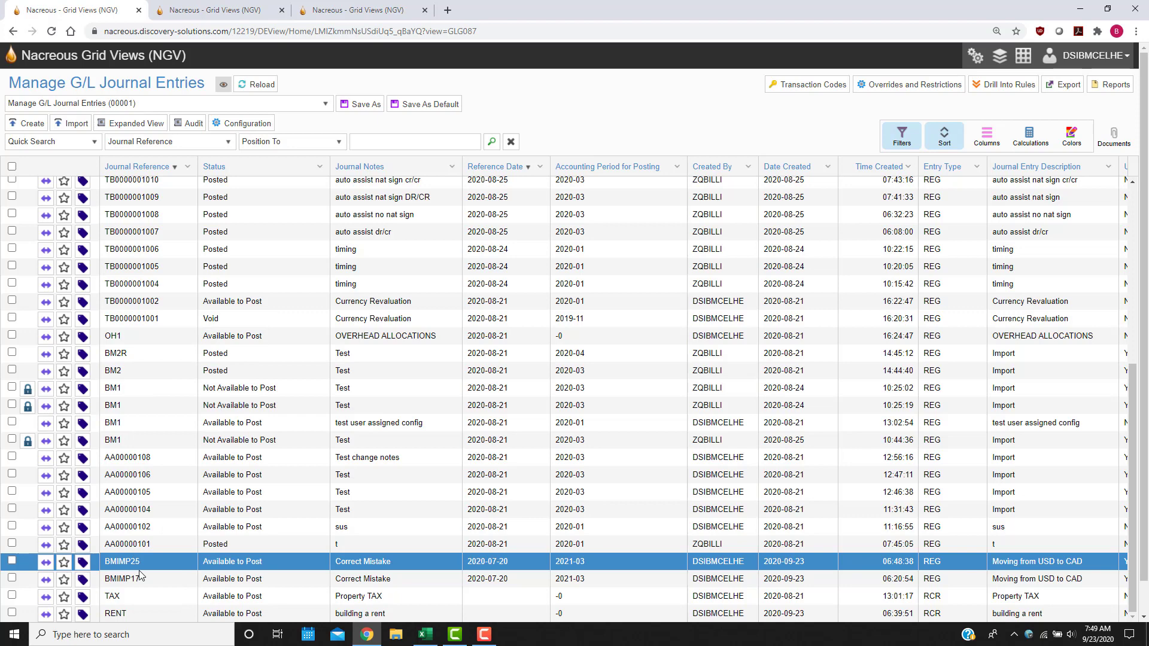
scroll(299, 418, "up", 5)
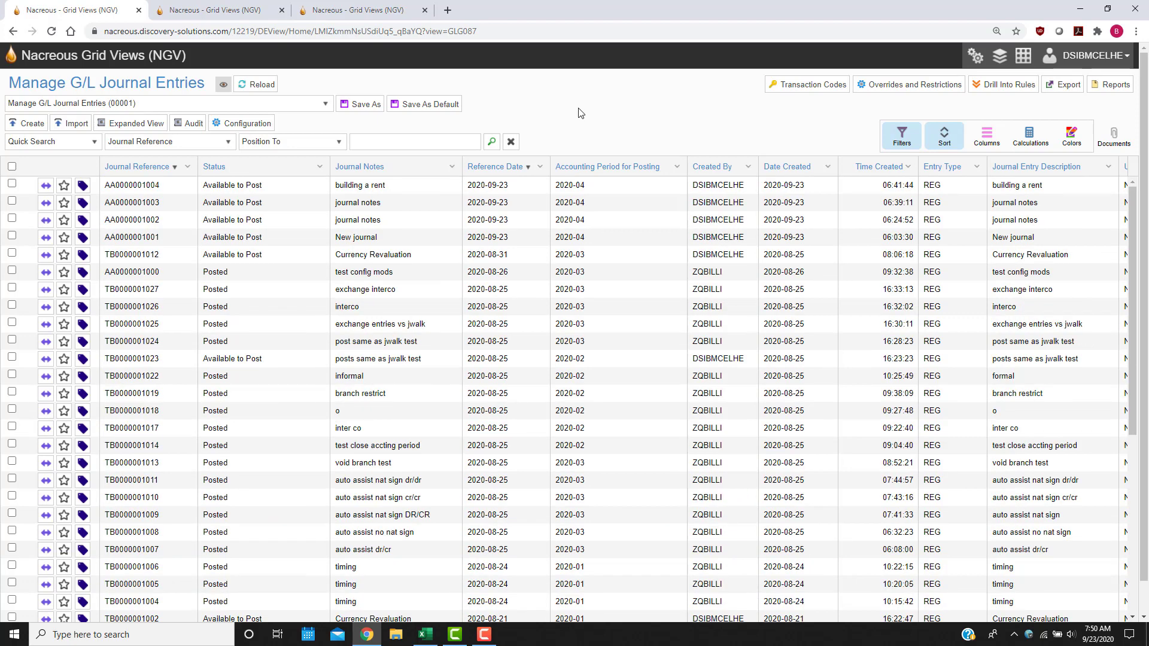